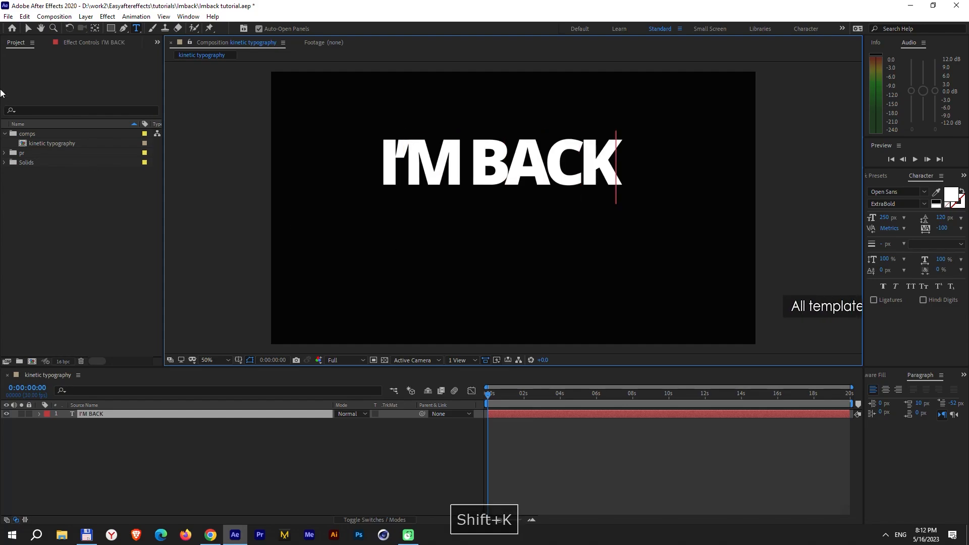
Finish editing the I'M BACK text and set its tracking to -80
click(28, 28)
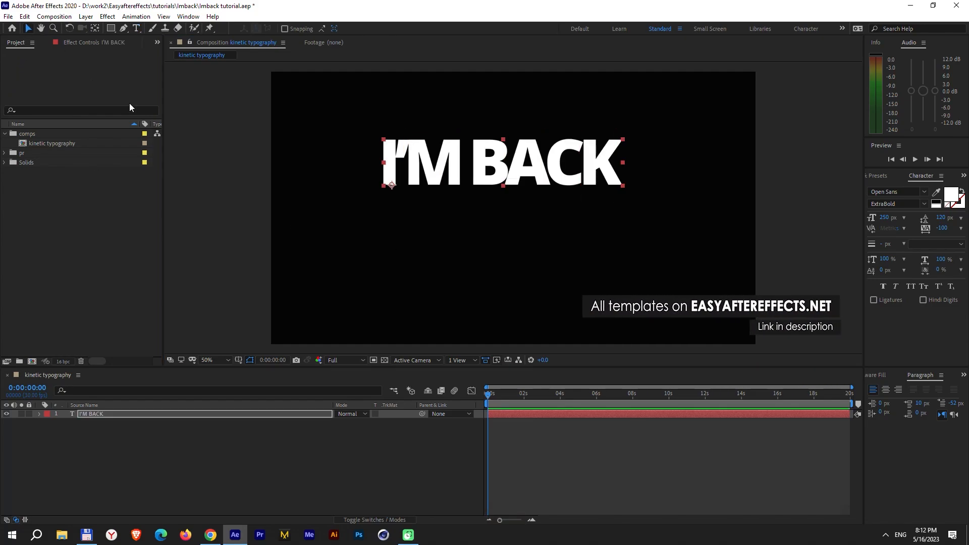
mouse_move(941, 231)
mouse_down()
mouse_move(959, 230)
mouse_move(941, 229)
mouse_up()
click(941, 229)
text(-)
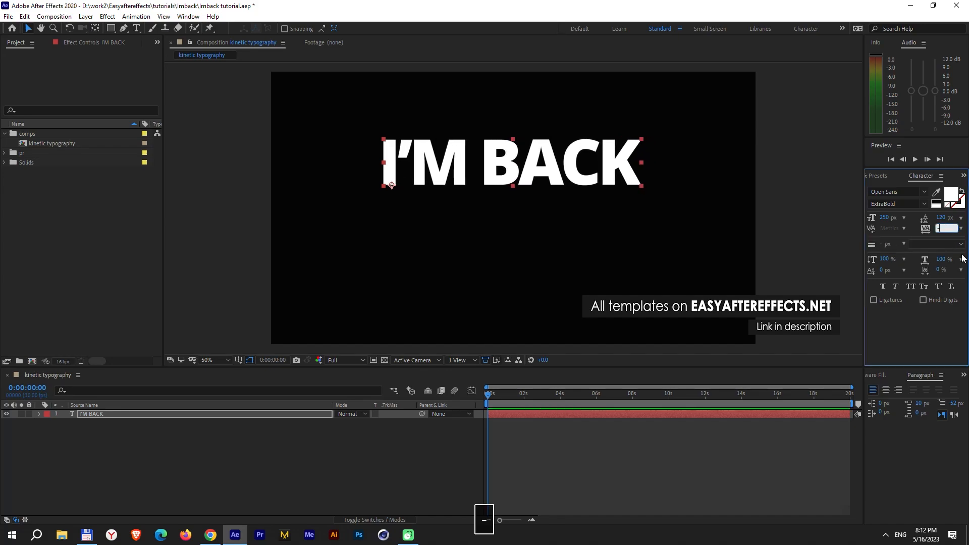
text(80)
key(Return)
click(323, 445)
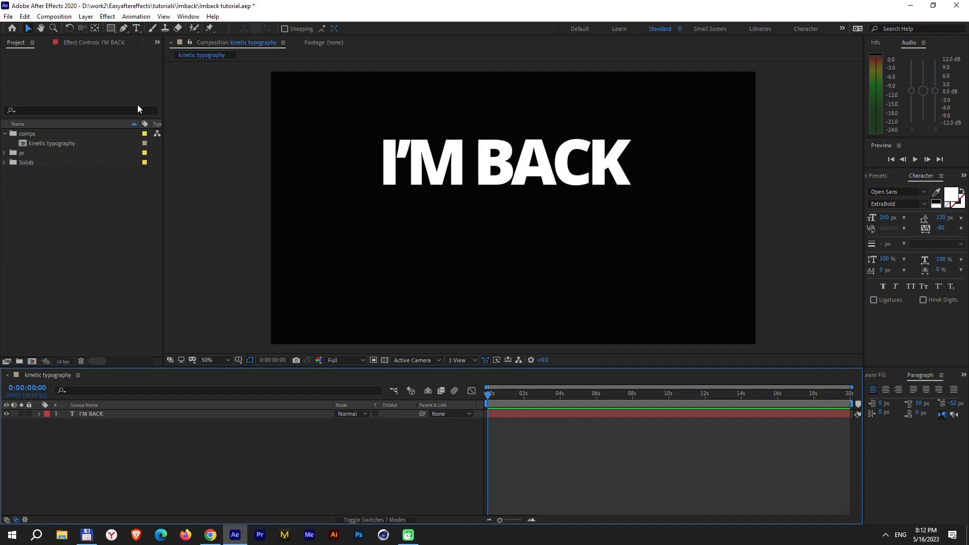
Draw an open mask path on the I'M BACK layer with the Pen tool, arcing from the M down past the K
click(125, 28)
click(95, 413)
click(437, 151)
drag(633, 269, 694, 395)
click(28, 29)
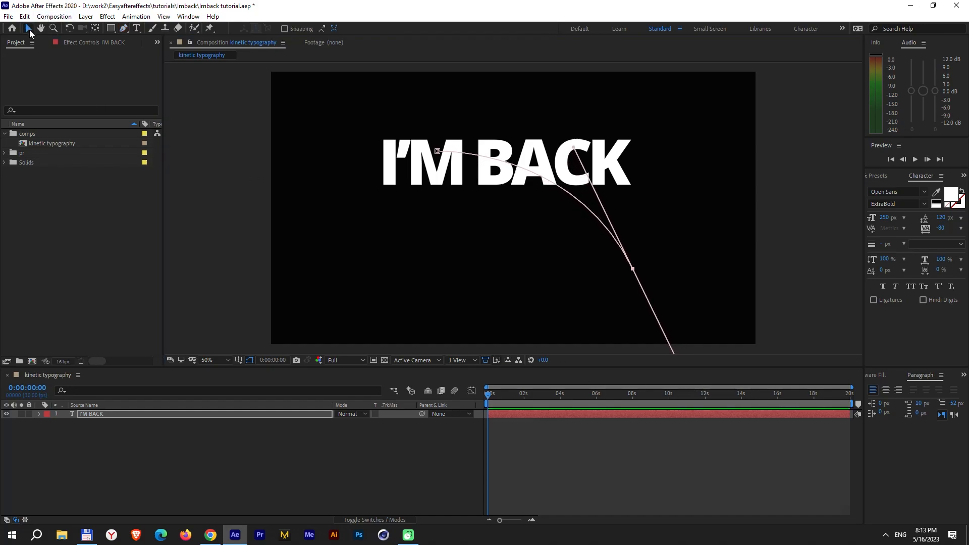
Make the I'M BACK text follow the curve by setting its text path option to Mask 1
click(39, 414)
click(59, 432)
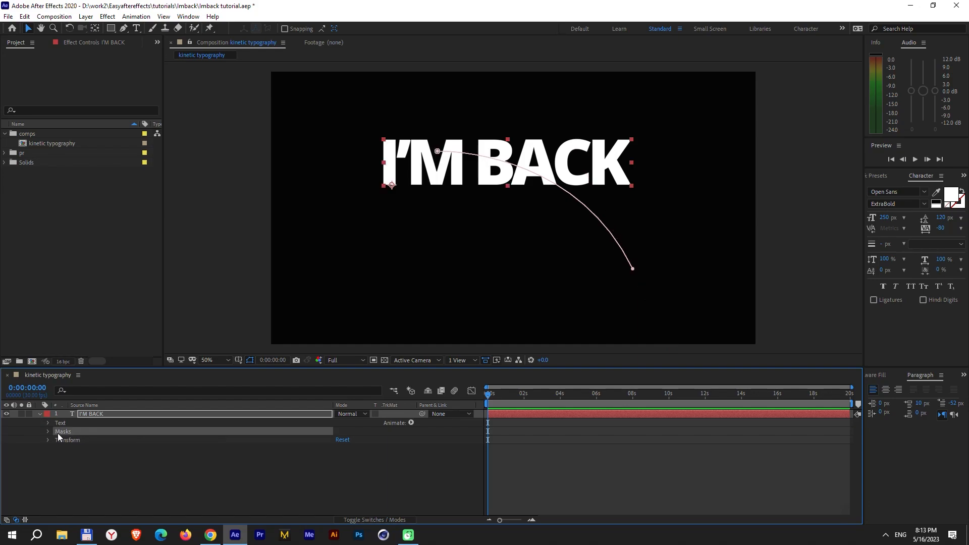
click(48, 424)
click(57, 440)
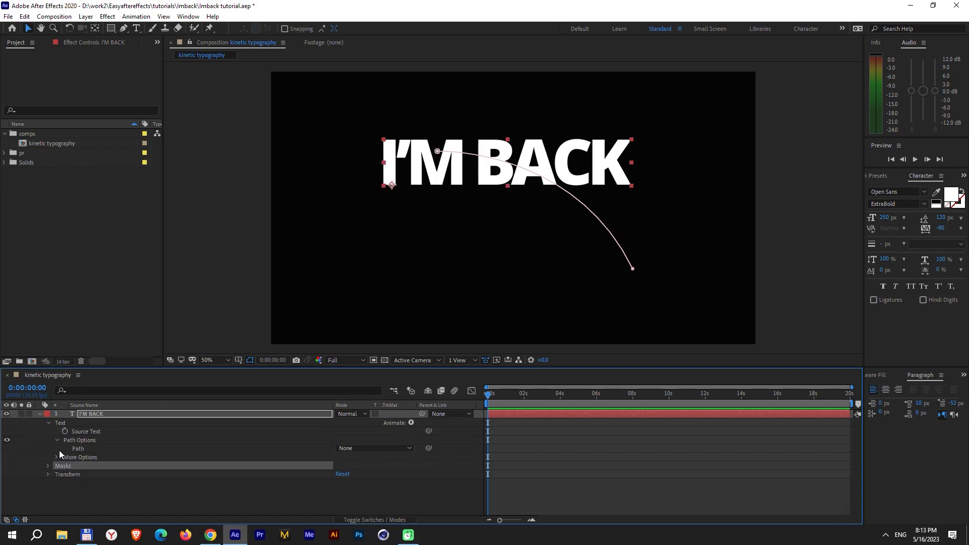
click(56, 465)
click(84, 476)
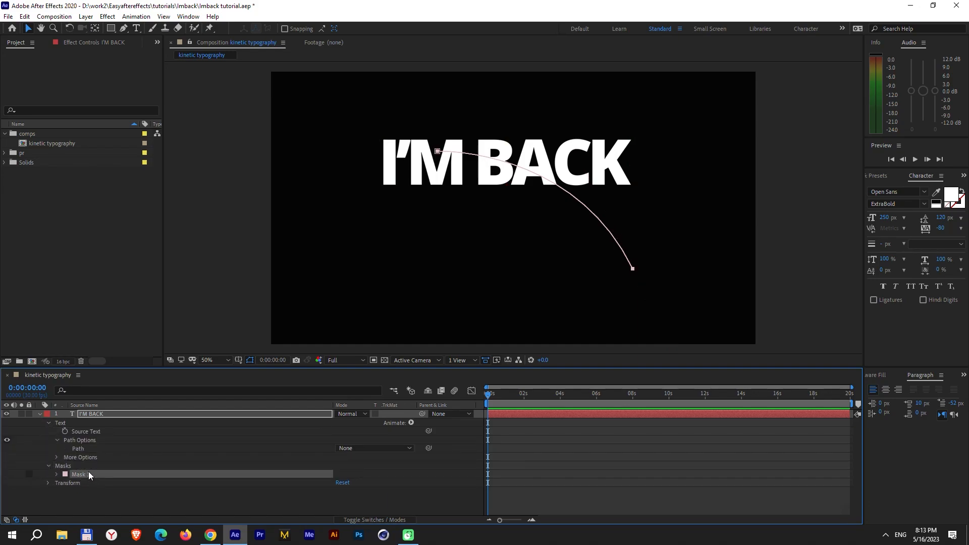
click(79, 442)
click(356, 447)
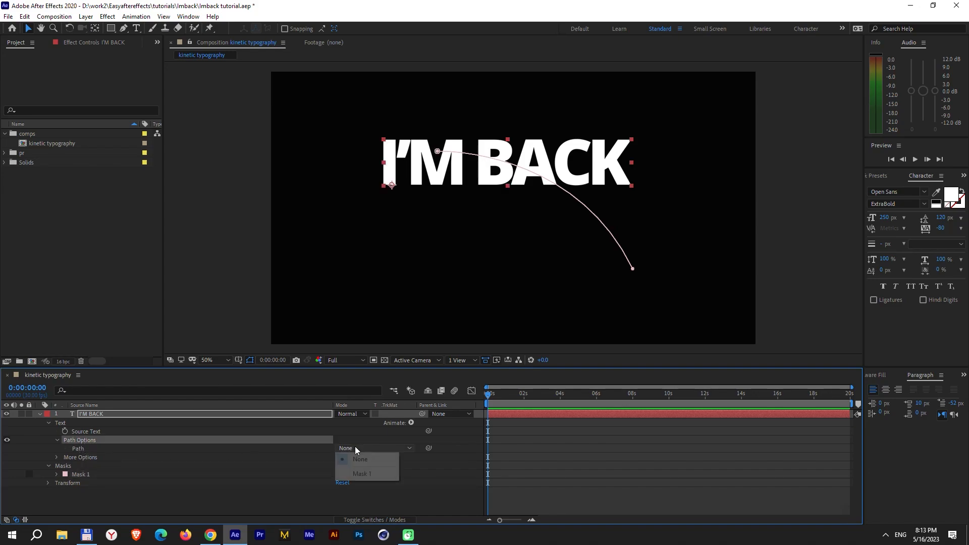
click(375, 473)
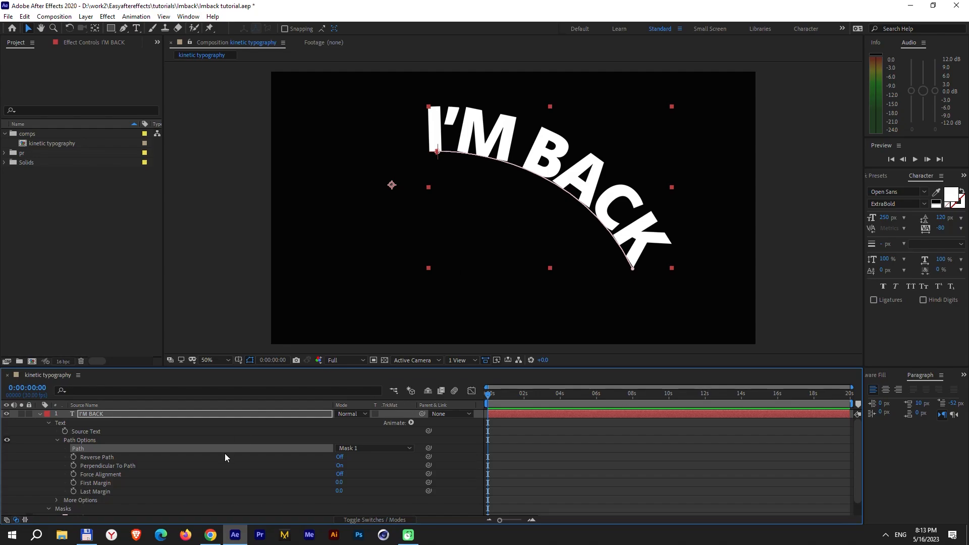
click(379, 471)
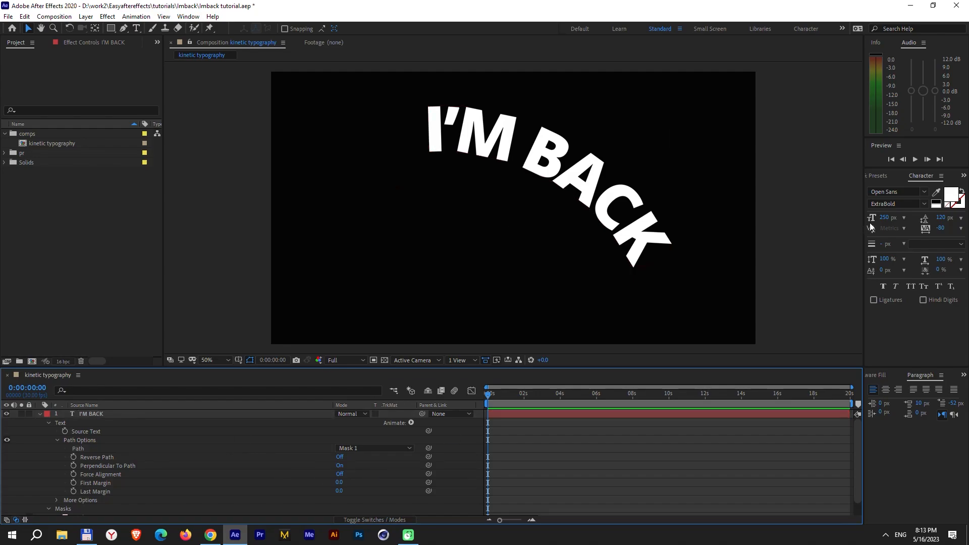
Reduce the font size of the curved I'M BACK text to 230 px
drag(884, 223, 872, 218)
key(ctrl+z)
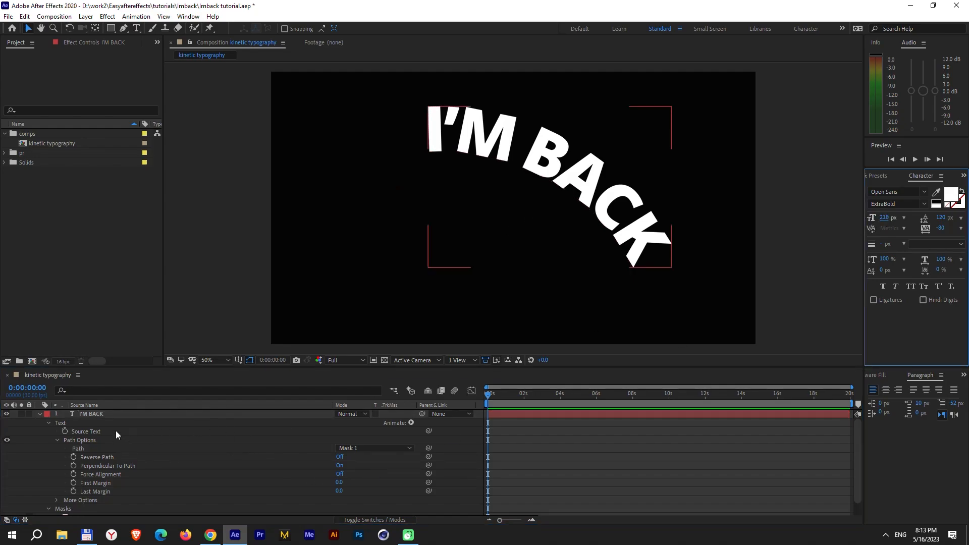
click(144, 415)
drag(879, 218, 873, 218)
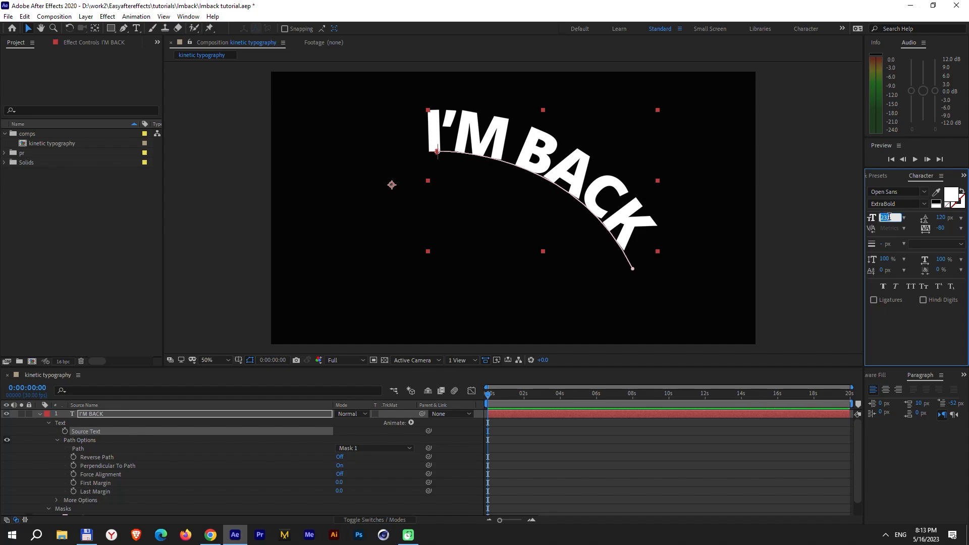
Set the tracking of the curved I'M BACK text to -90
drag(937, 228, 922, 224)
click(941, 228)
text(-)
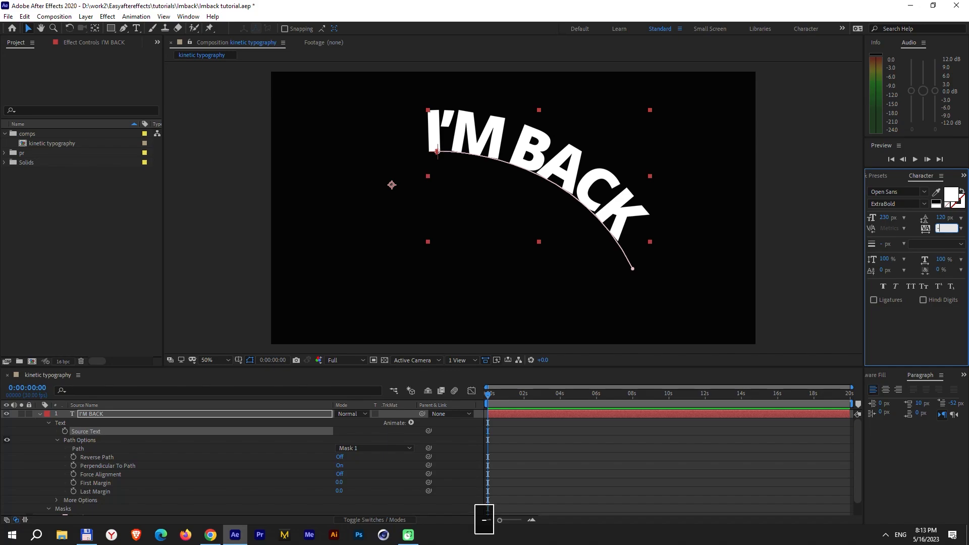
text(90)
key(Return)
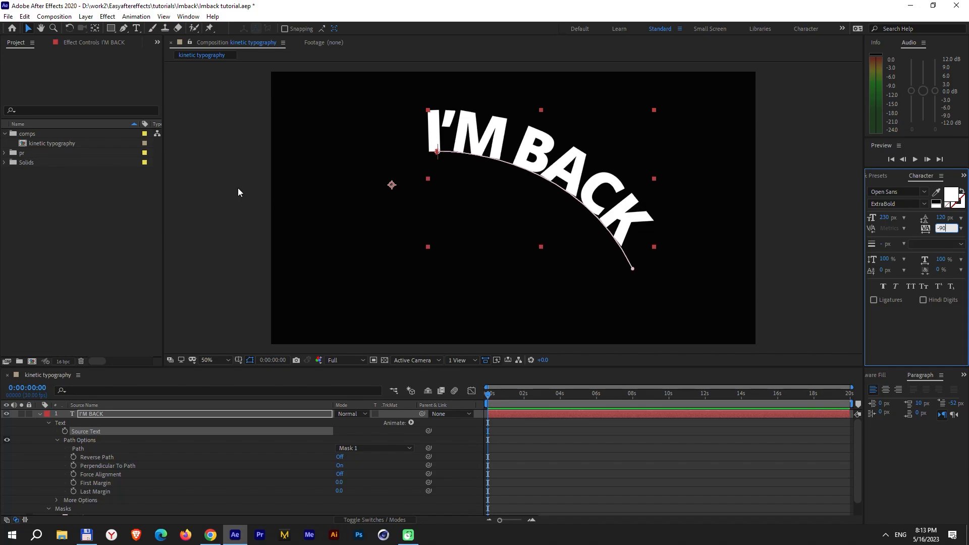
Set the First Margin of the text path to 30
drag(339, 483, 367, 484)
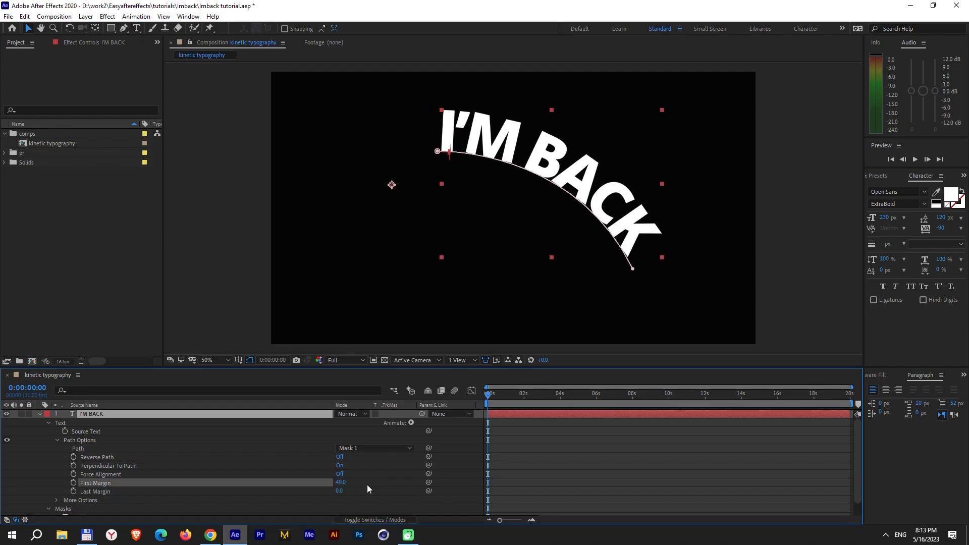
text(30)
click(377, 483)
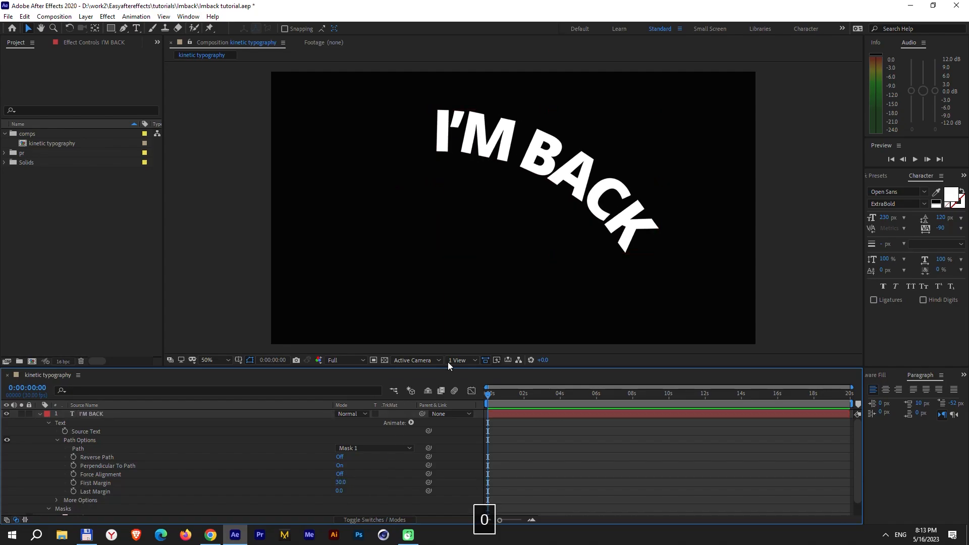
Create shapes from the I'M BACK text layer and delete the original text layer
click(38, 413)
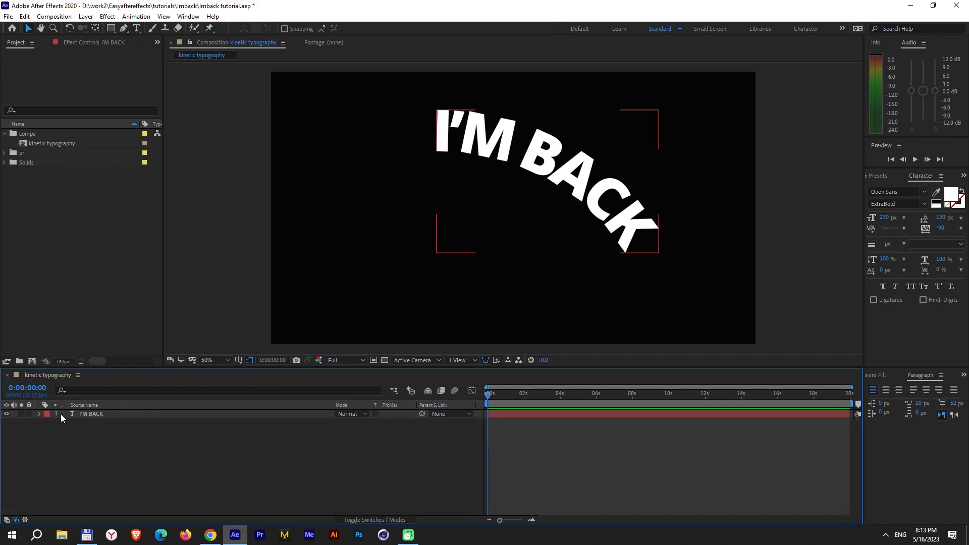
right_click(98, 414)
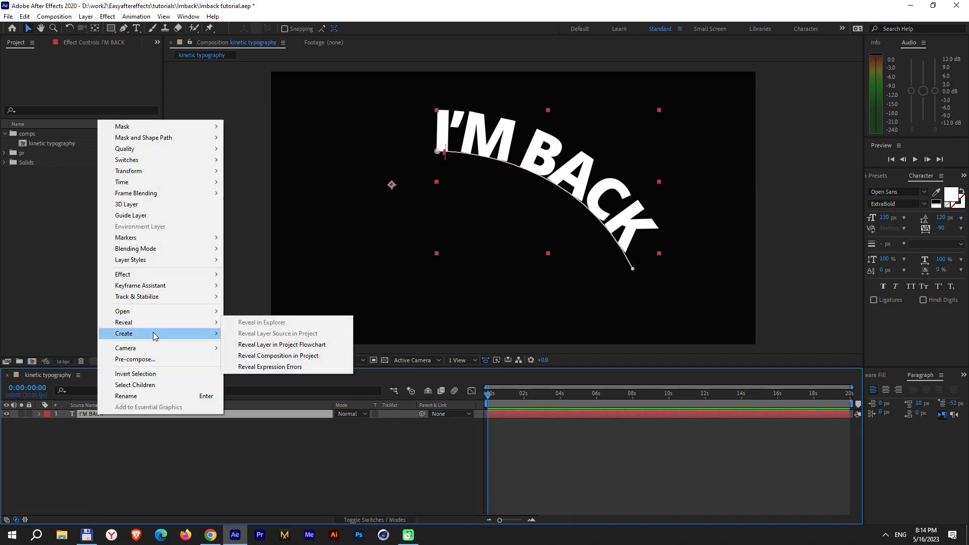
mouse_move(153, 332)
click(316, 346)
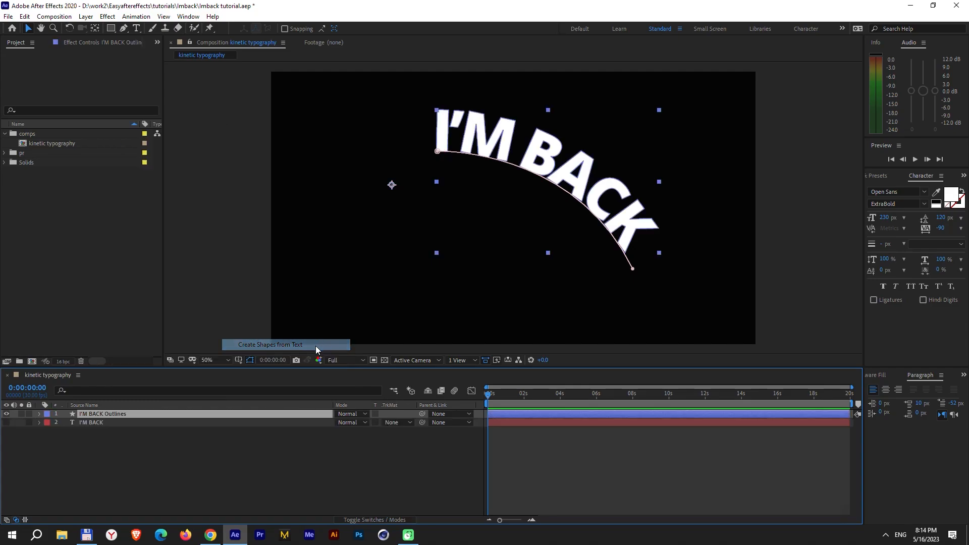
click(87, 423)
key(Delete)
Delete Mask 1 from the I'M BACK Outlines layer, then check its letter groups and collapse the layer
click(109, 413)
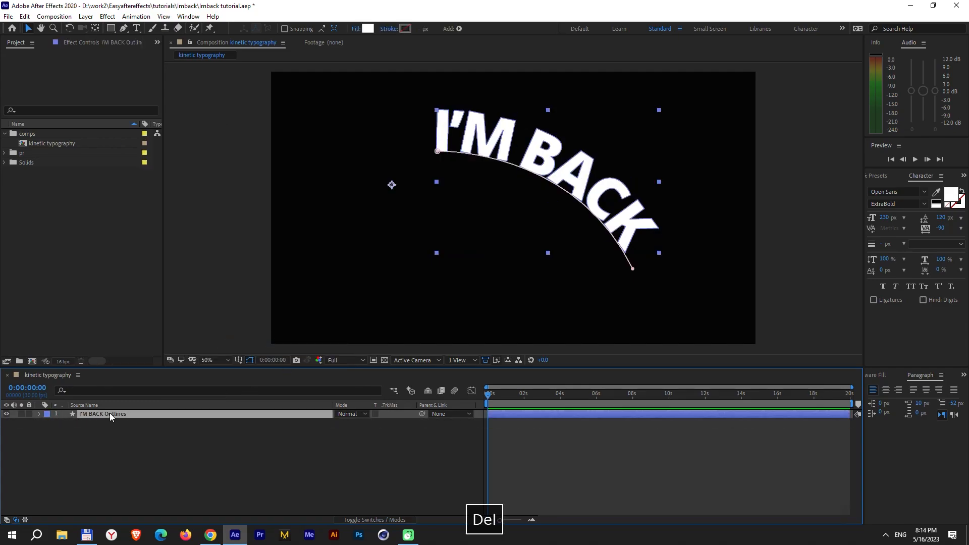
click(39, 413)
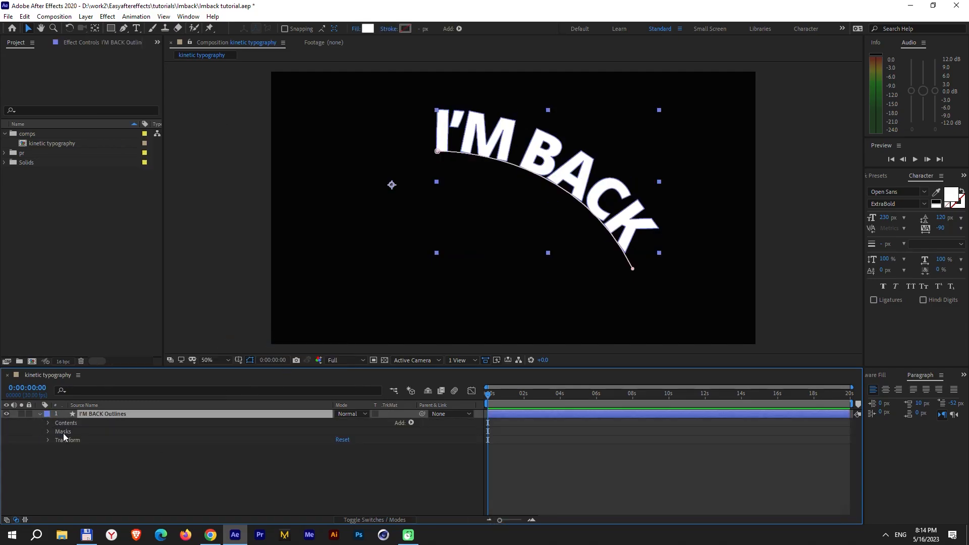
double_click(63, 432)
click(78, 440)
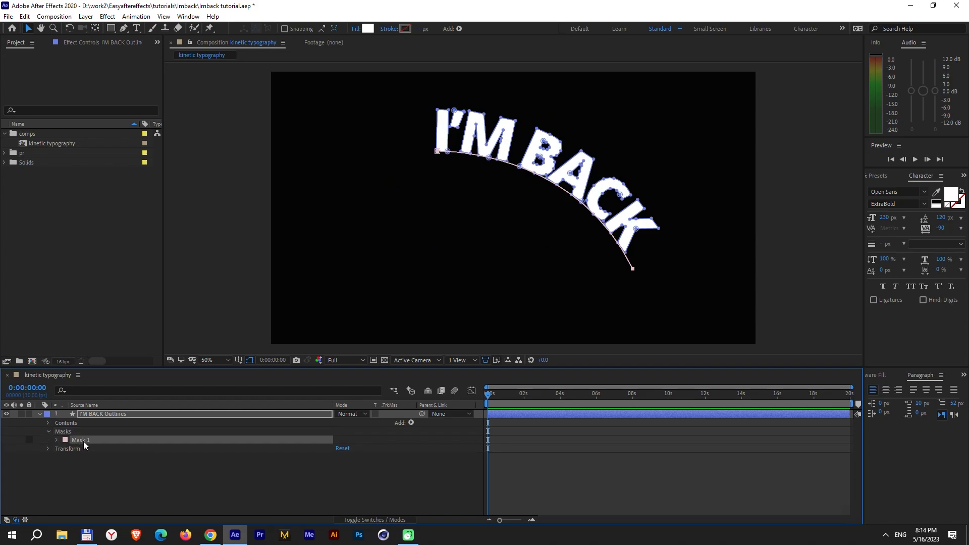
key(Delete)
click(48, 422)
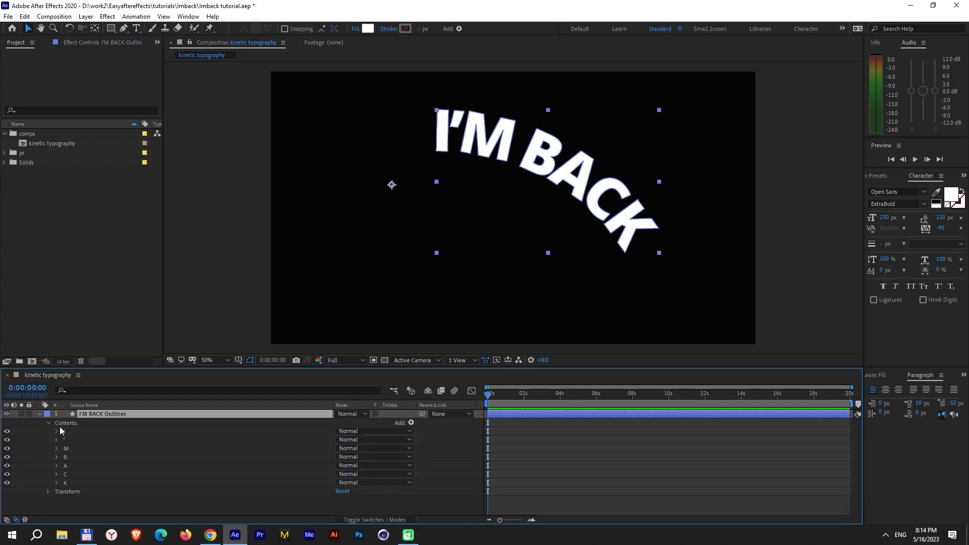
click(78, 430)
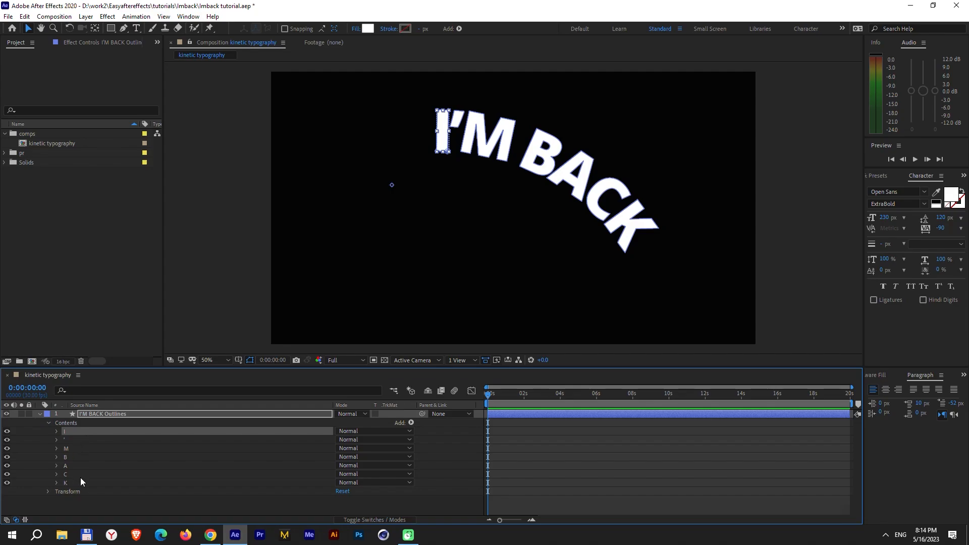
click(40, 414)
click(108, 426)
Create a yellow 1920 × 1080 solid named BG and place it beneath the I'M BACK Outlines layer
click(90, 16)
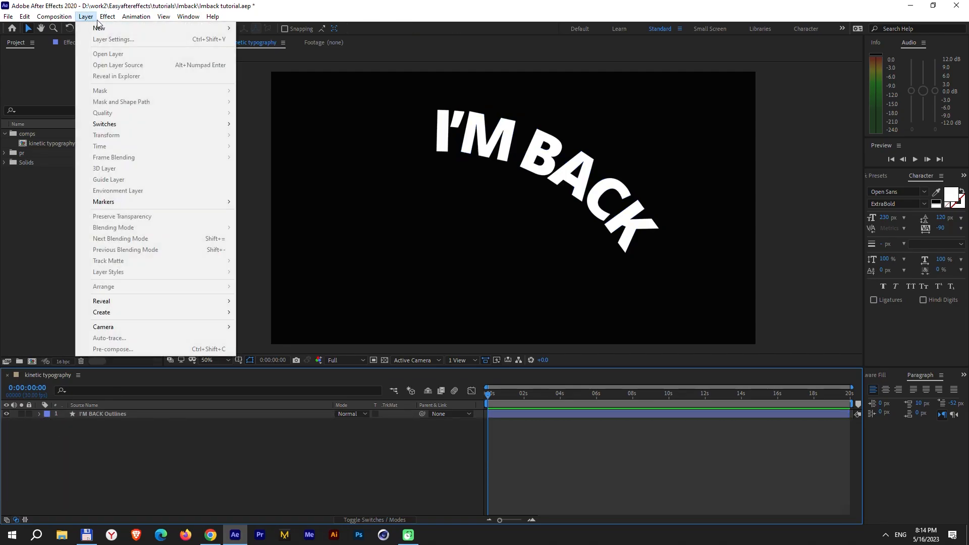
mouse_move(126, 28)
click(276, 39)
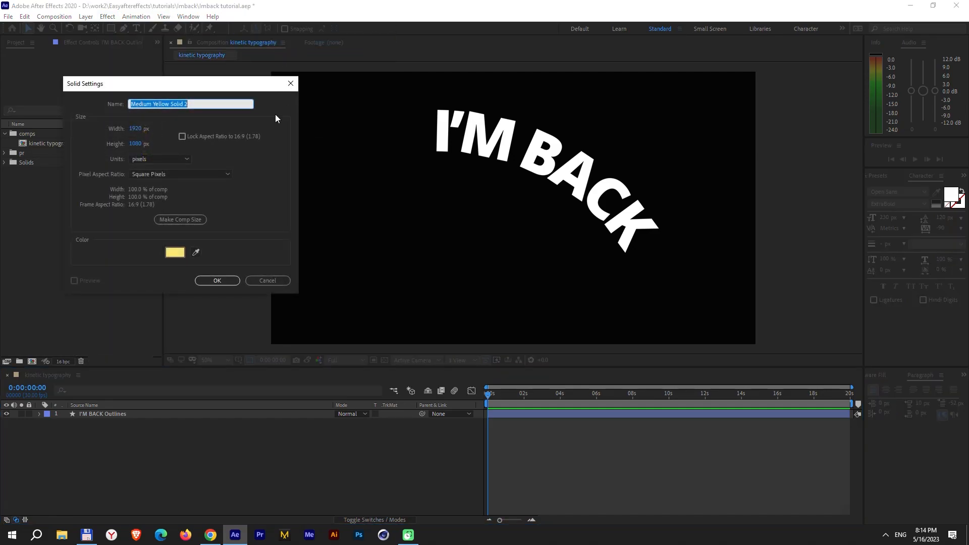
text(BG)
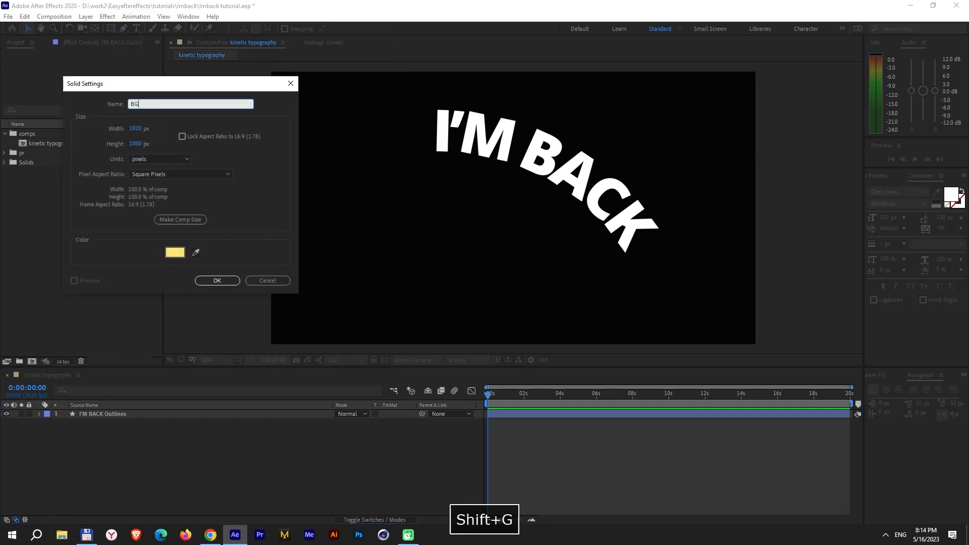
key(Return)
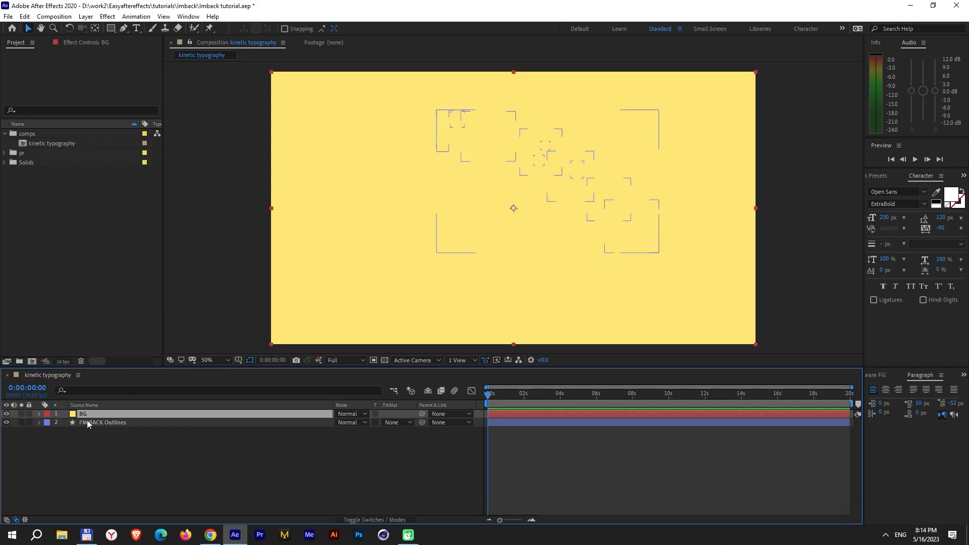
drag(87, 414, 182, 465)
click(140, 435)
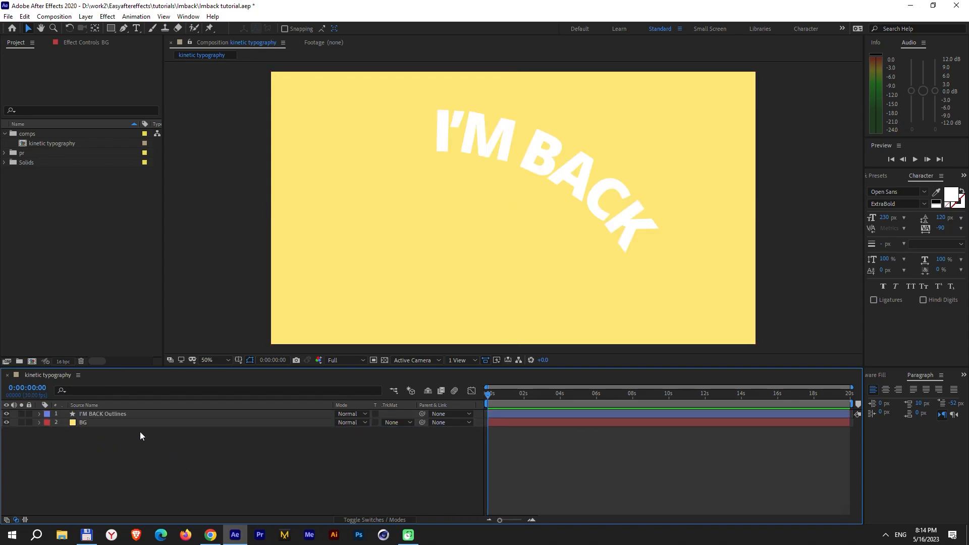
Add a black 6 px stroke to all letters of the I'M BACK Outlines layer
click(98, 414)
click(459, 29)
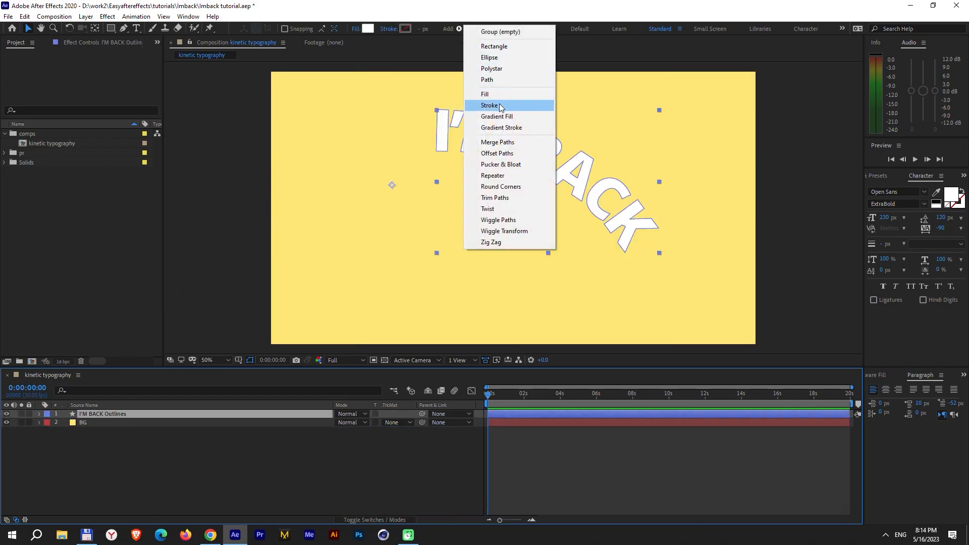
click(501, 108)
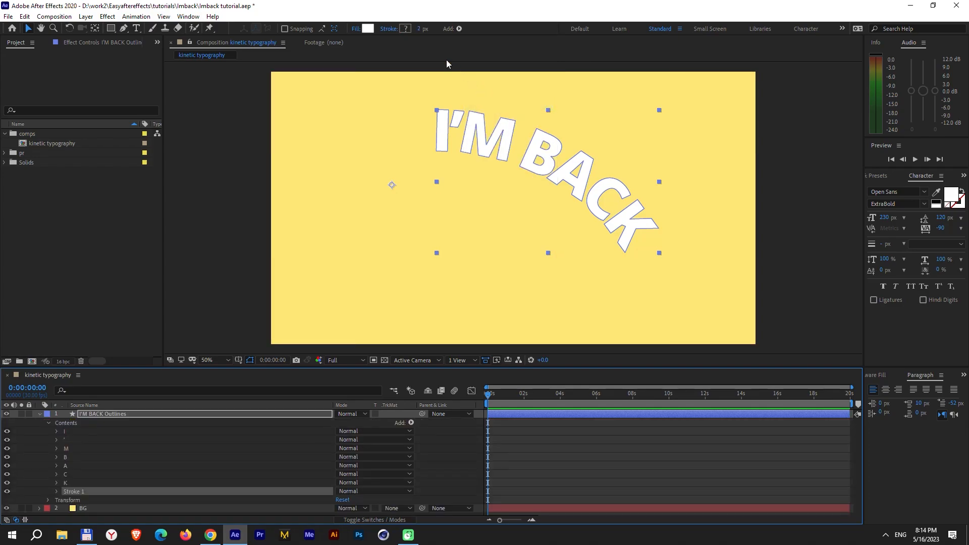
click(404, 29)
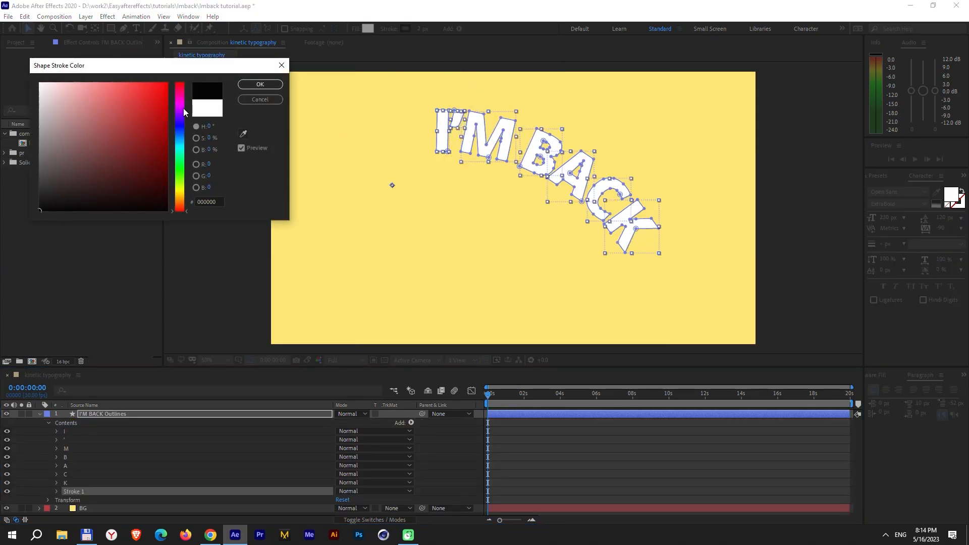
click(260, 84)
click(420, 29)
text(6)
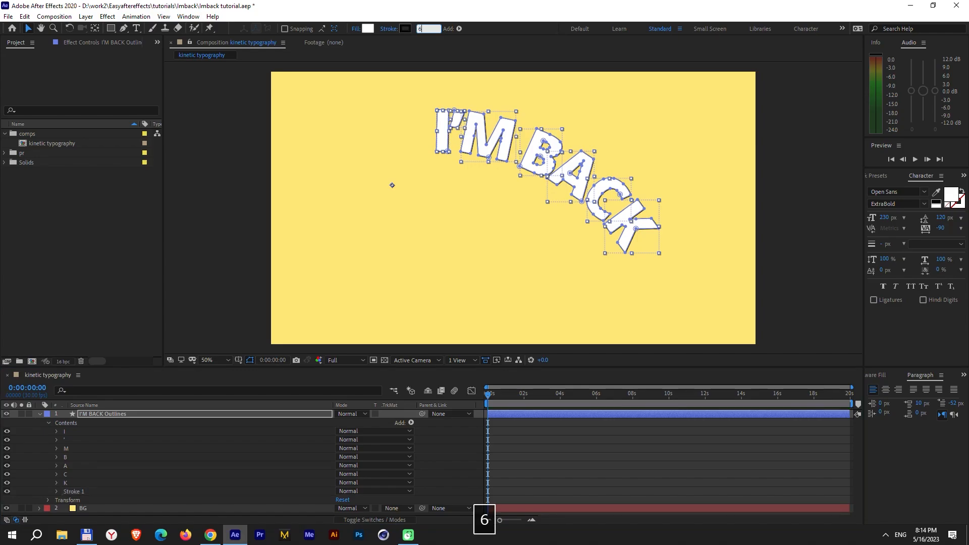
click(614, 494)
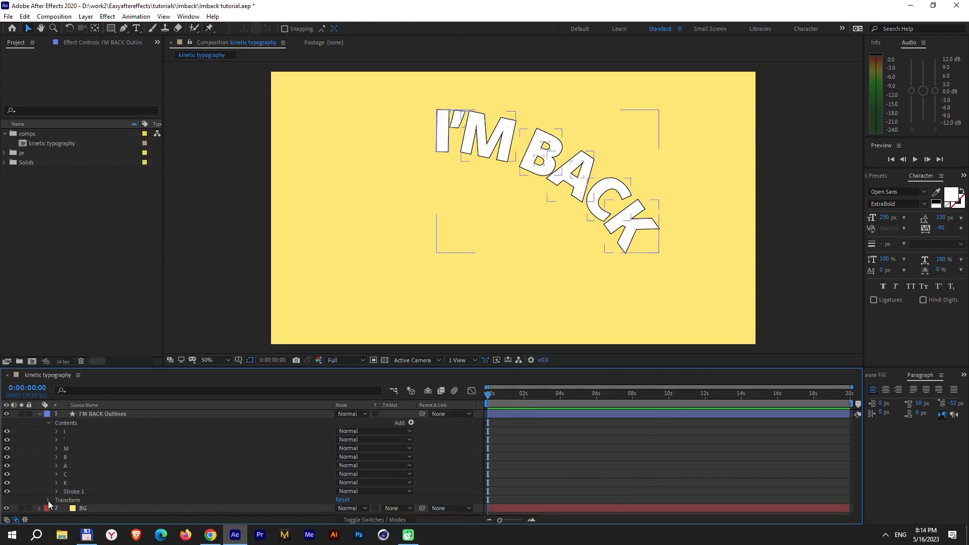
click(98, 412)
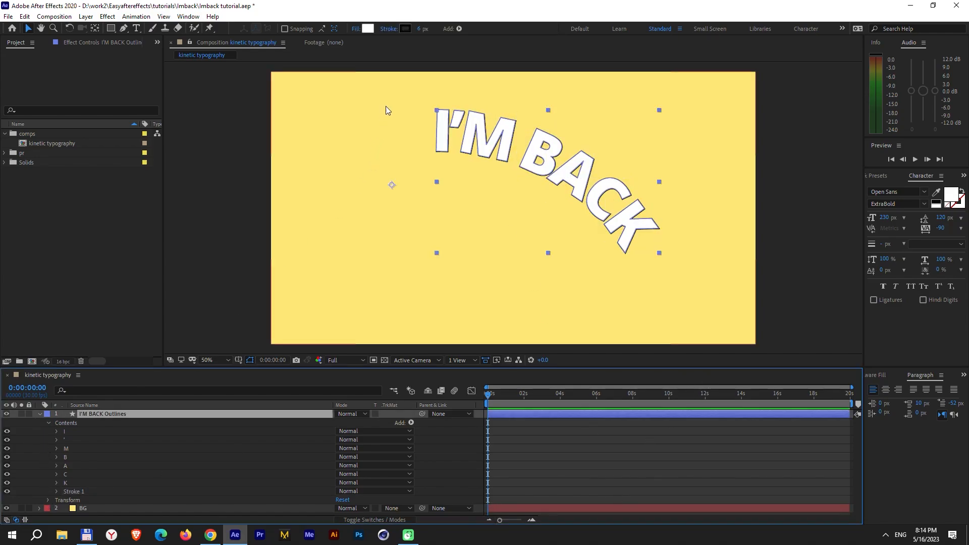
Set the stroke width of the I'M BACK Outlines letters to 10 px
click(419, 29)
text(10)
click(601, 456)
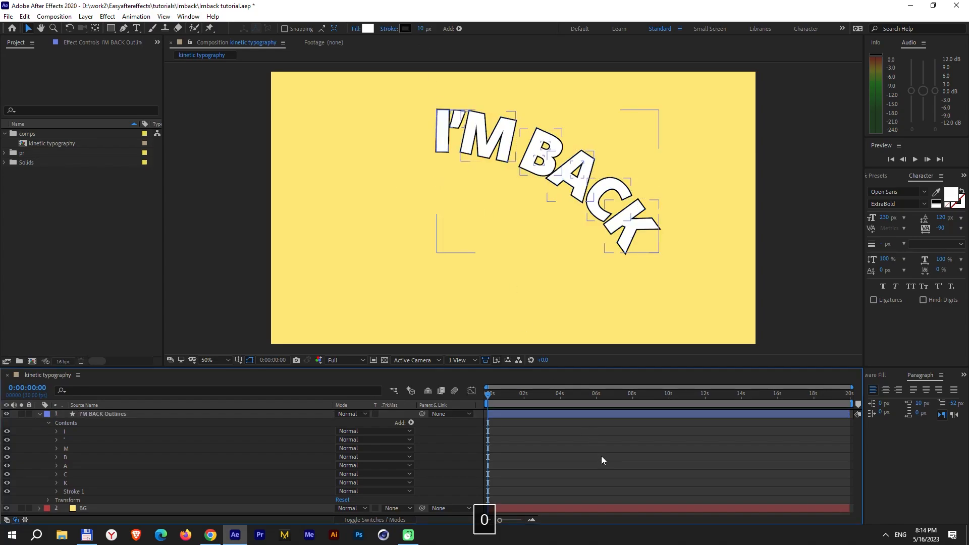
Duplicate the I'M BACK Outlines layer and place the copy beneath the original
click(39, 414)
click(96, 413)
key(ctrl+d)
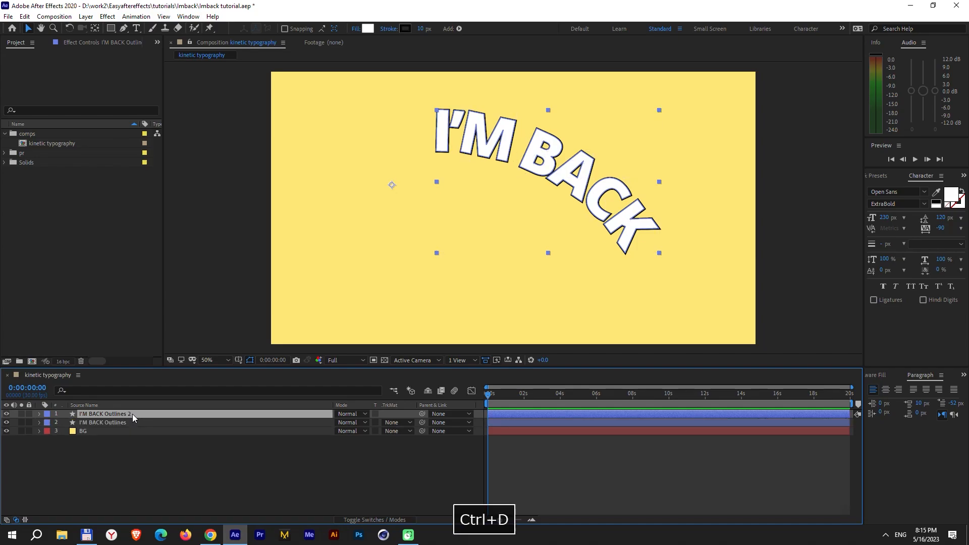
drag(133, 414, 56, 426)
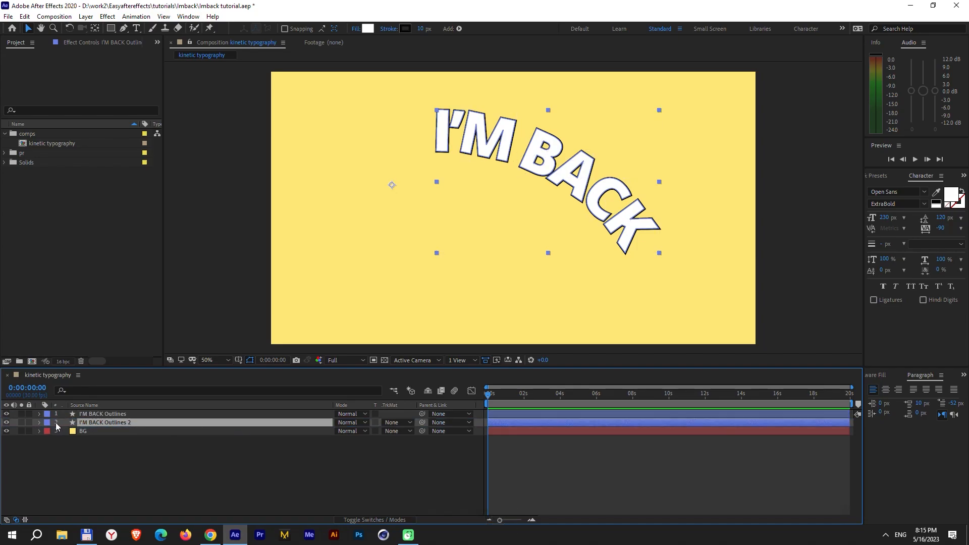
Set Fill 1 of the letter I in the I'M BACK Outlines 2 layer to red E63838
click(39, 422)
click(48, 431)
click(72, 439)
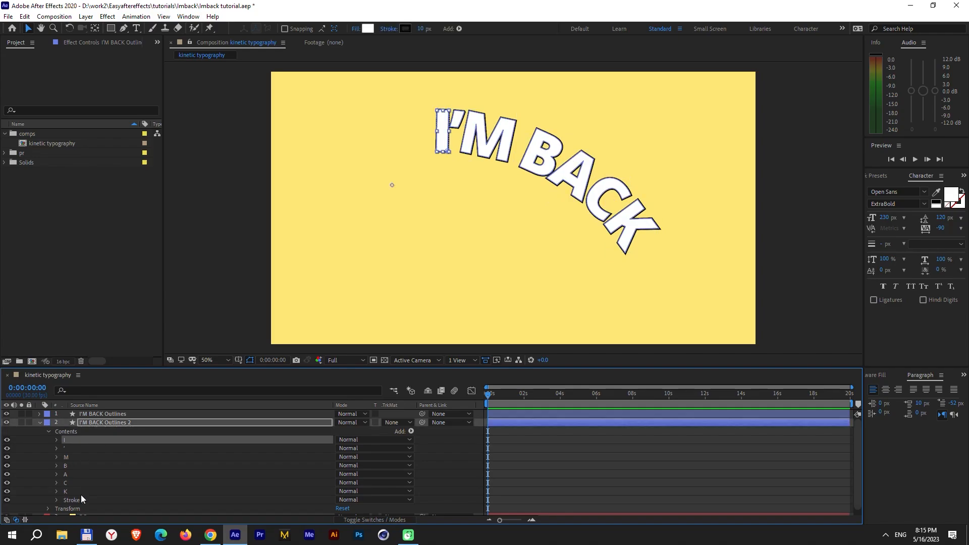
click(56, 438)
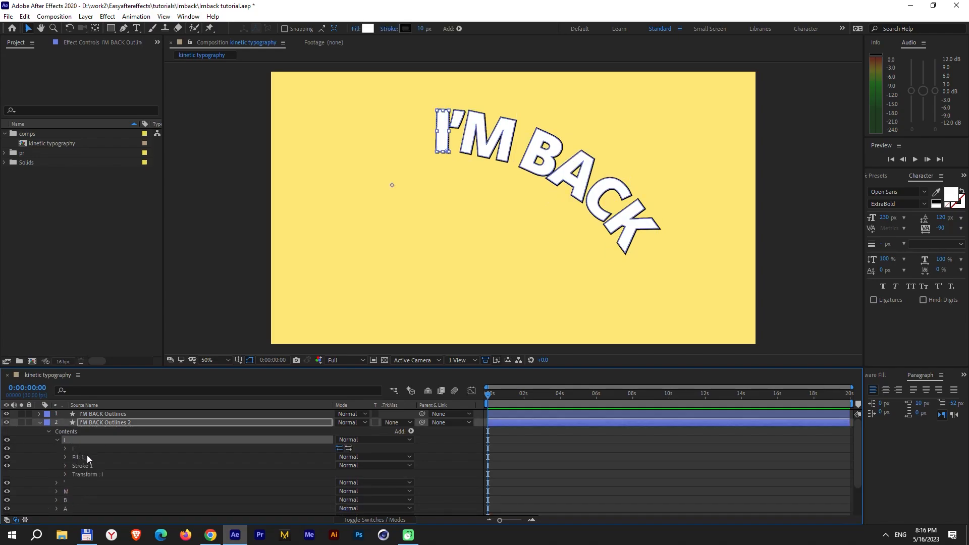
click(87, 456)
click(368, 28)
drag(148, 152, 136, 95)
click(258, 85)
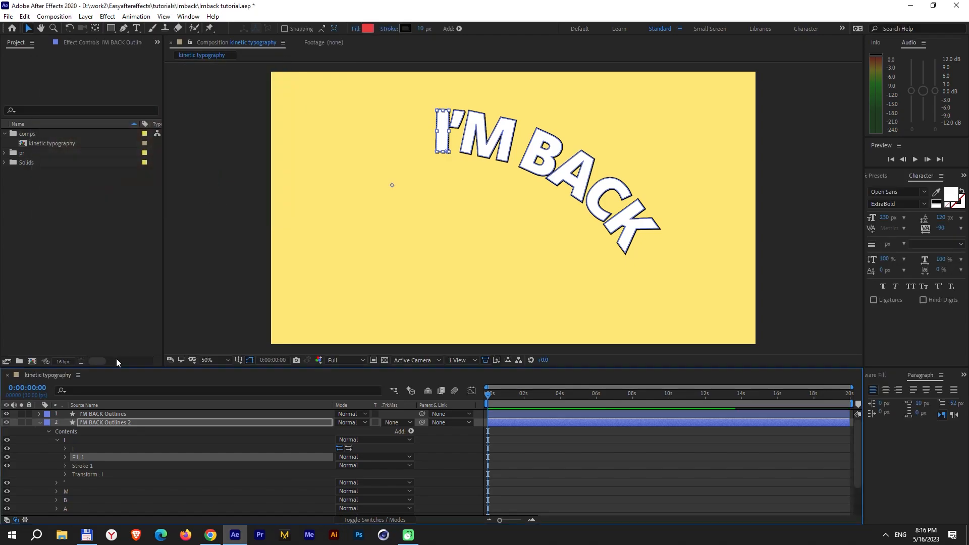
Pull the lower-left point of the I's path down and left, forming a long spike towards the bottom of the composition
click(65, 448)
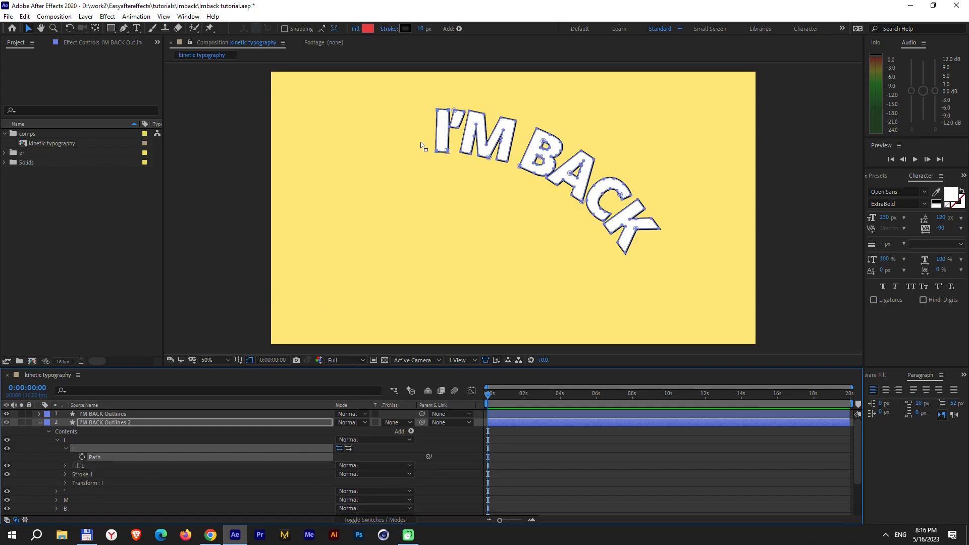
drag(436, 151, 382, 301)
scroll(443, 255, down, 1)
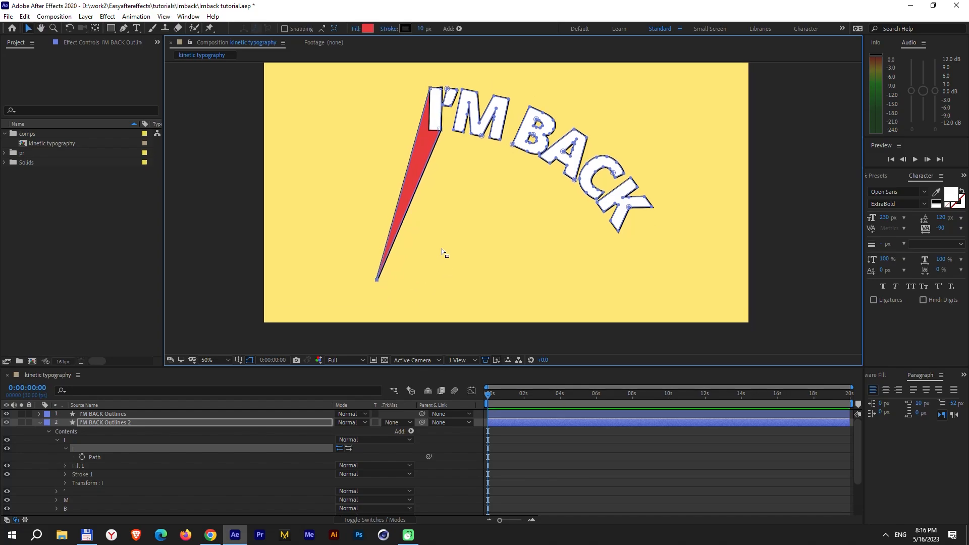
click(587, 444)
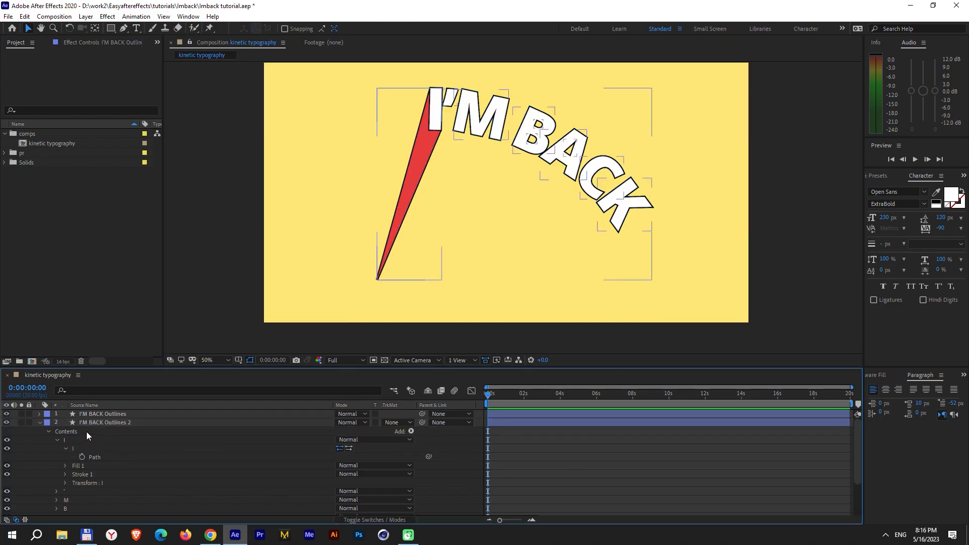
Expand the apostrophe's group and path in I'M BACK Outlines 2, then copy the hex code of the I's red fill
click(67, 449)
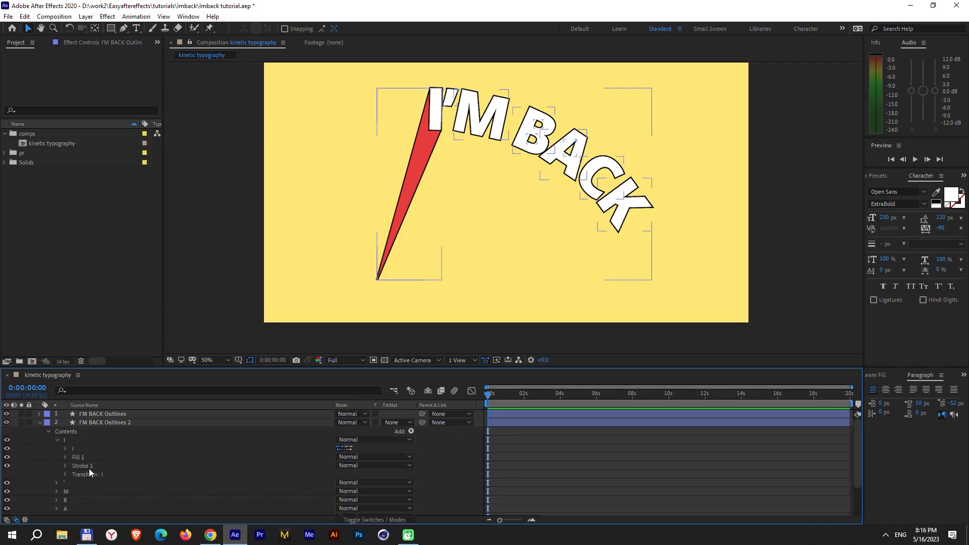
click(56, 482)
click(73, 484)
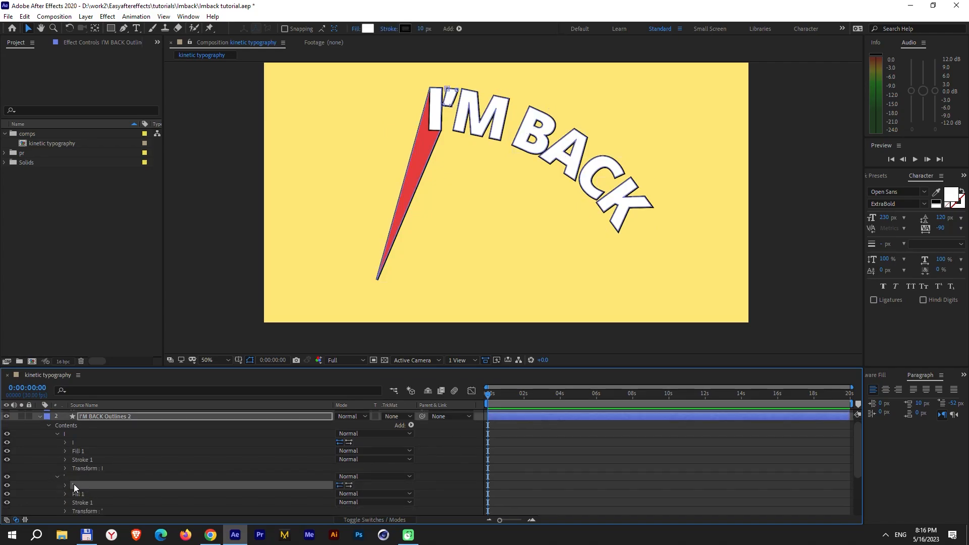
click(65, 486)
click(93, 494)
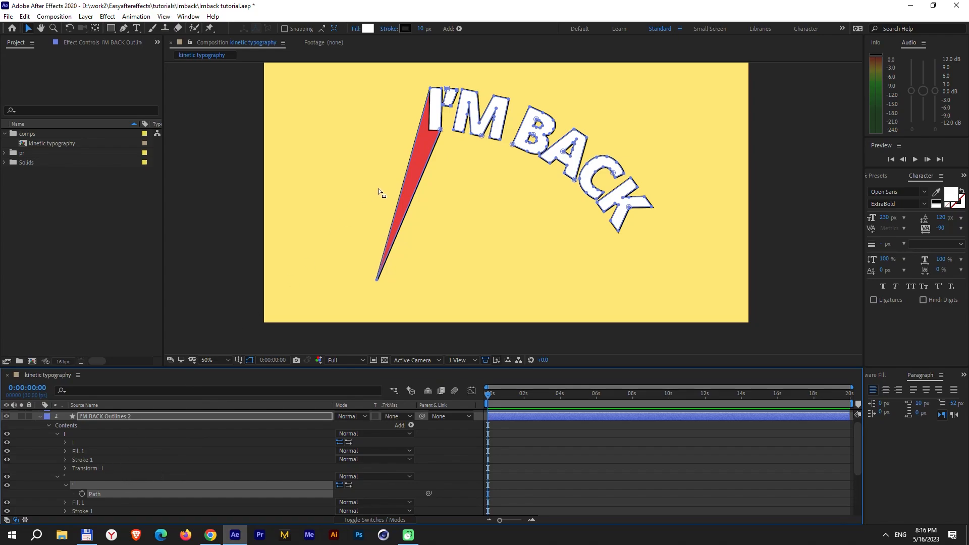
click(83, 452)
click(368, 29)
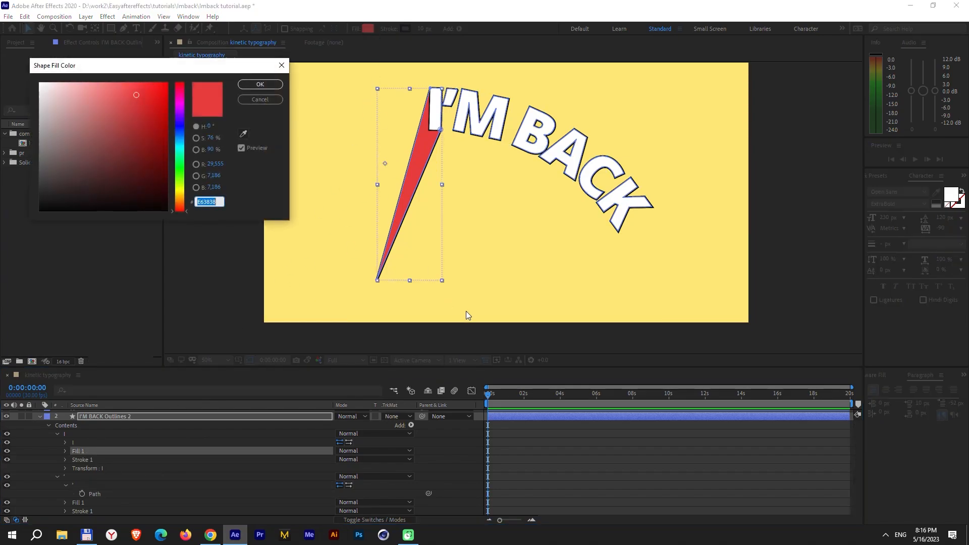
right_click(216, 217)
click(226, 233)
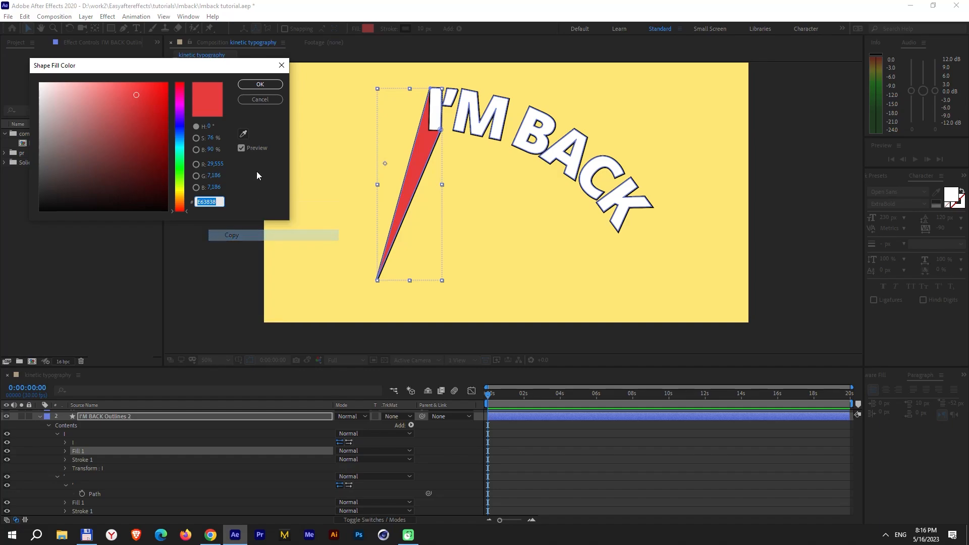
click(260, 85)
Set the apostrophe's Fill 1 colour to the copied red E63838
scroll(90, 468, down, 2)
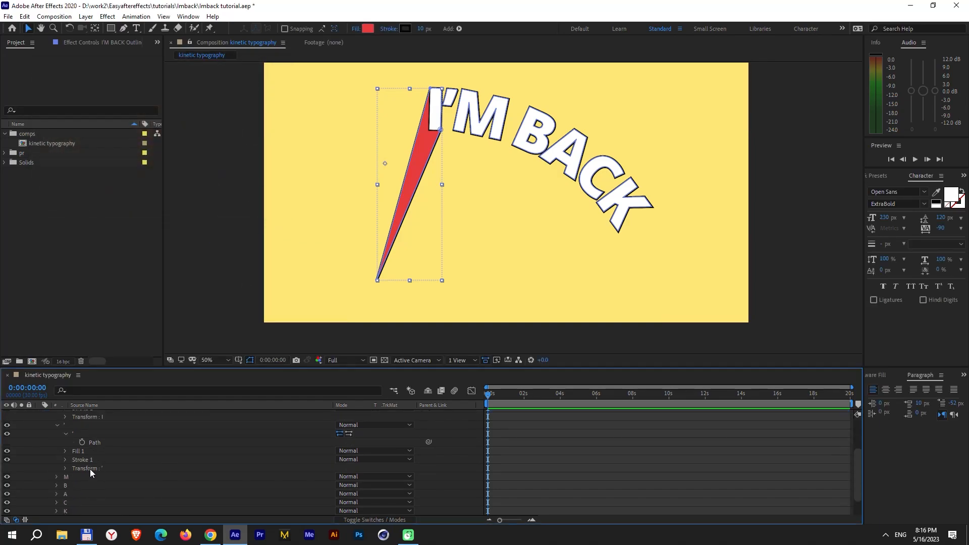
click(81, 451)
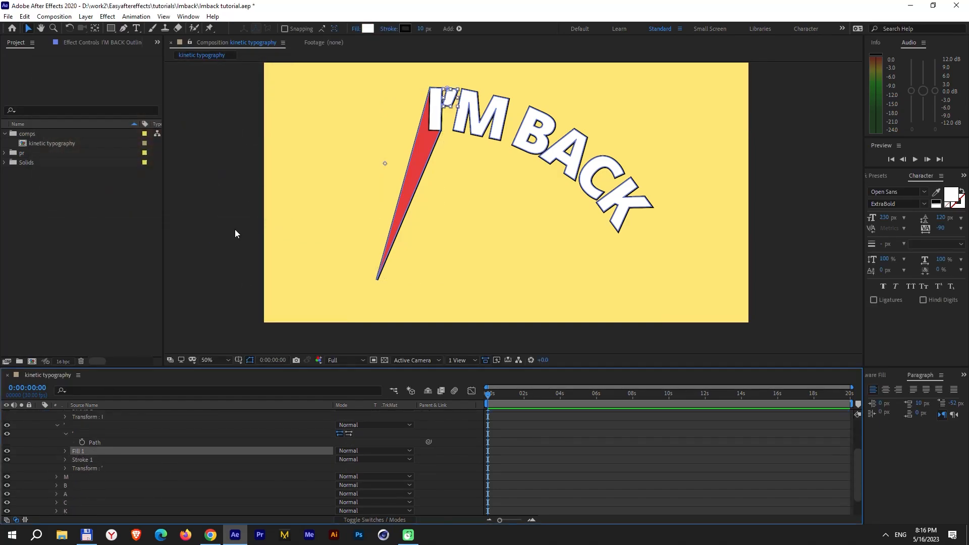
click(362, 29)
key(ctrl+v)
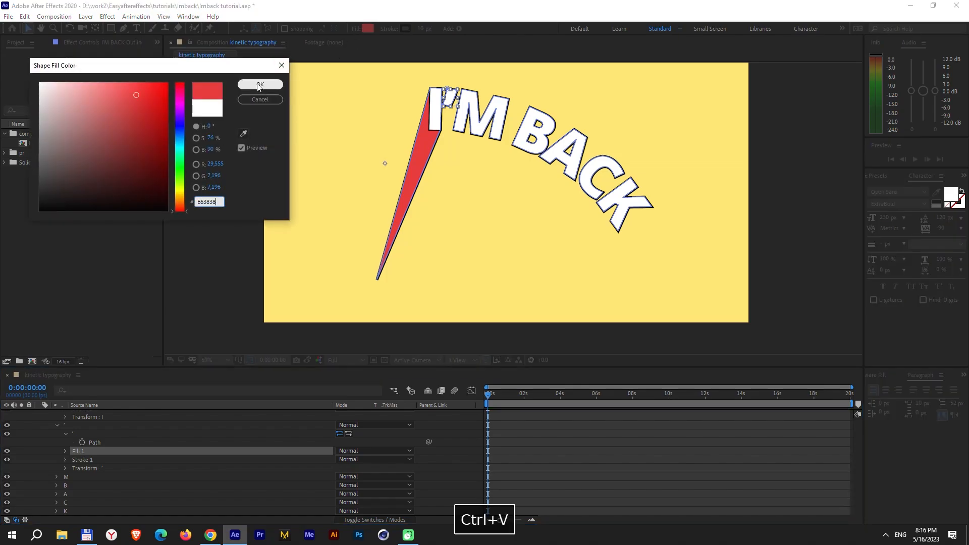
click(260, 83)
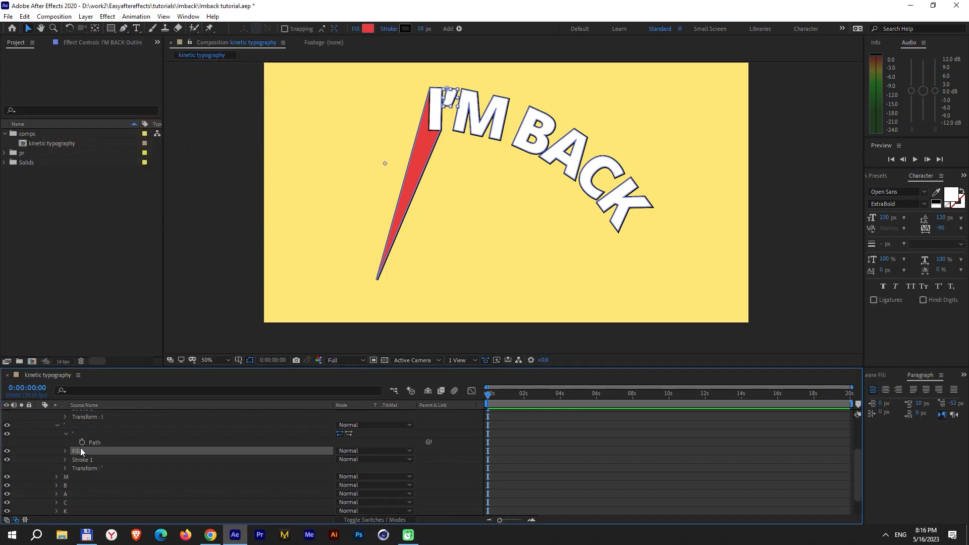
Stretch the apostrophe's path down to a point that coincides with the tip of the I's red spike
click(103, 439)
drag(433, 100, 855, 57)
scroll(399, 275, up, 2)
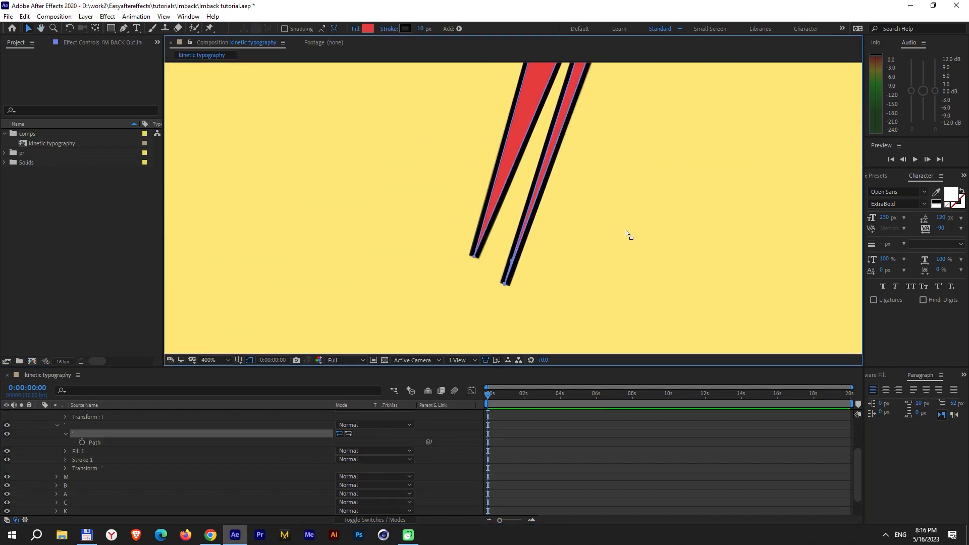
scroll(523, 245, up, 2)
drag(520, 239, 461, 184)
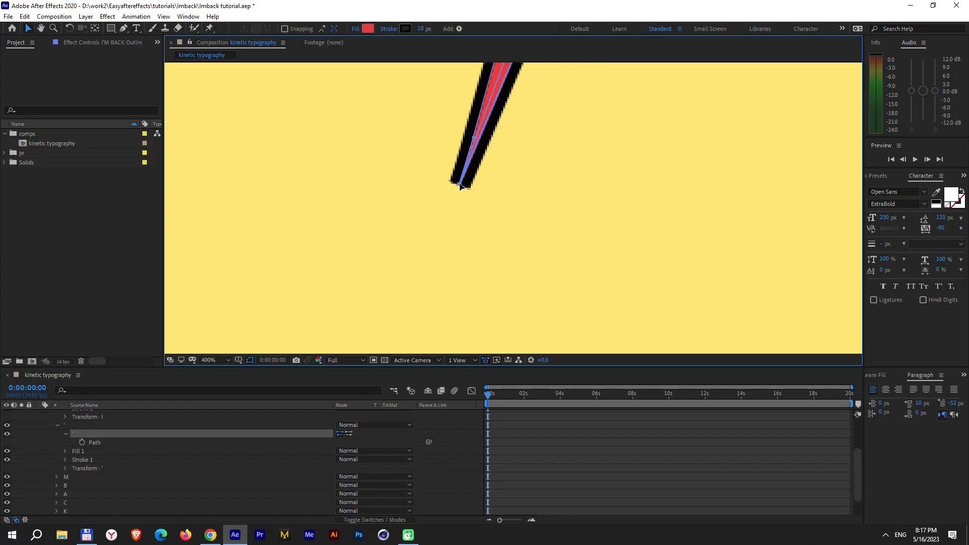
scroll(558, 167, down, 4)
drag(616, 84, 373, 288)
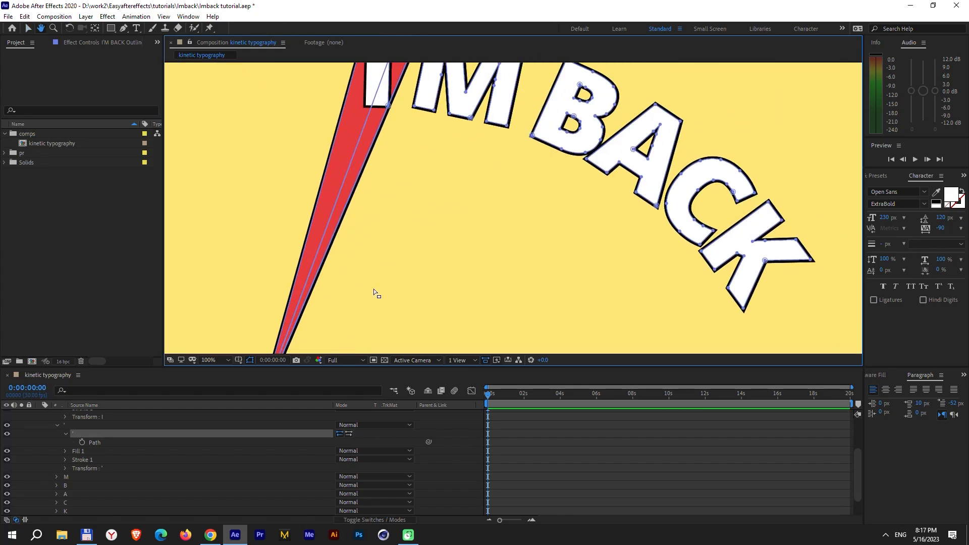
scroll(373, 289, down, 1)
drag(416, 201, 410, 231)
scroll(482, 159, up, 1)
drag(428, 158, 455, 210)
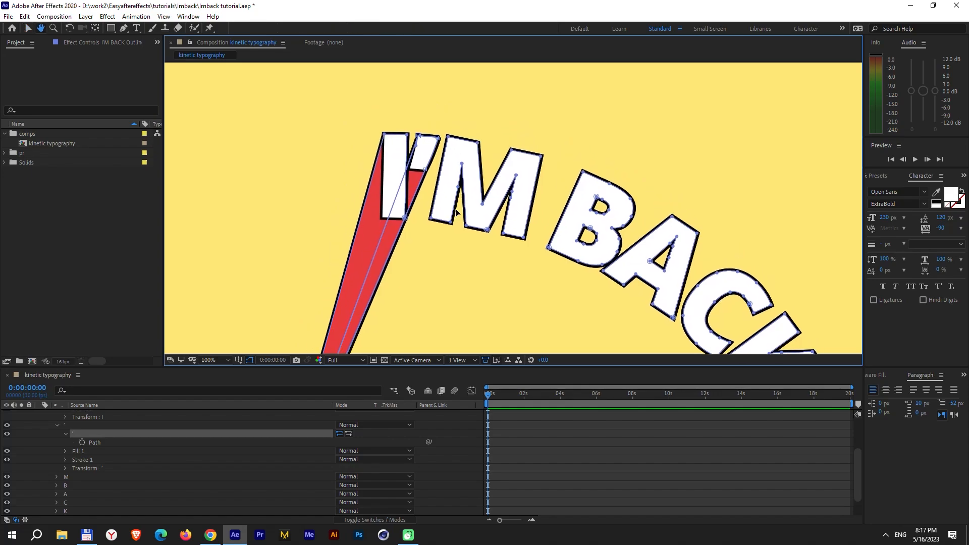
click(539, 438)
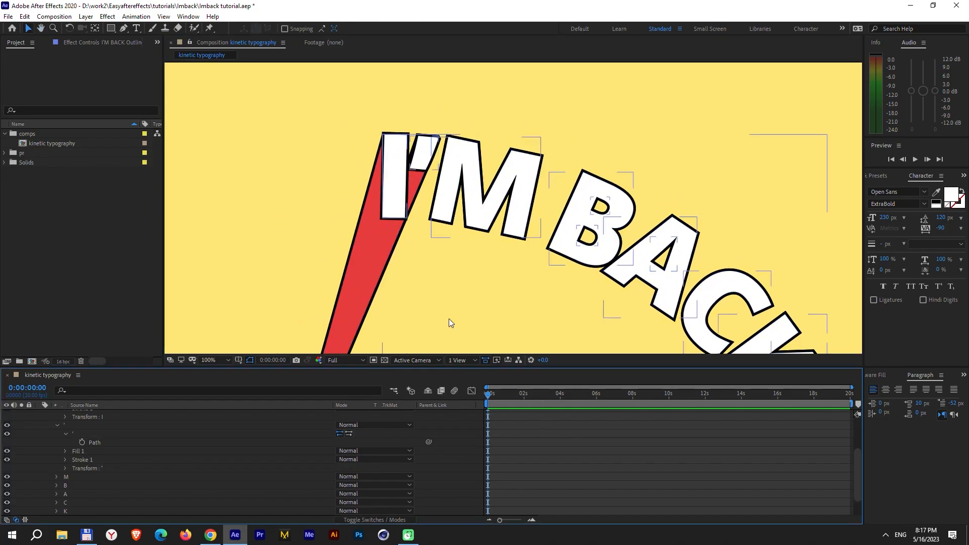
Collapse the I and apostrophe groups in the I'M BACK Outlines 2 layer
scroll(517, 248, down, 2)
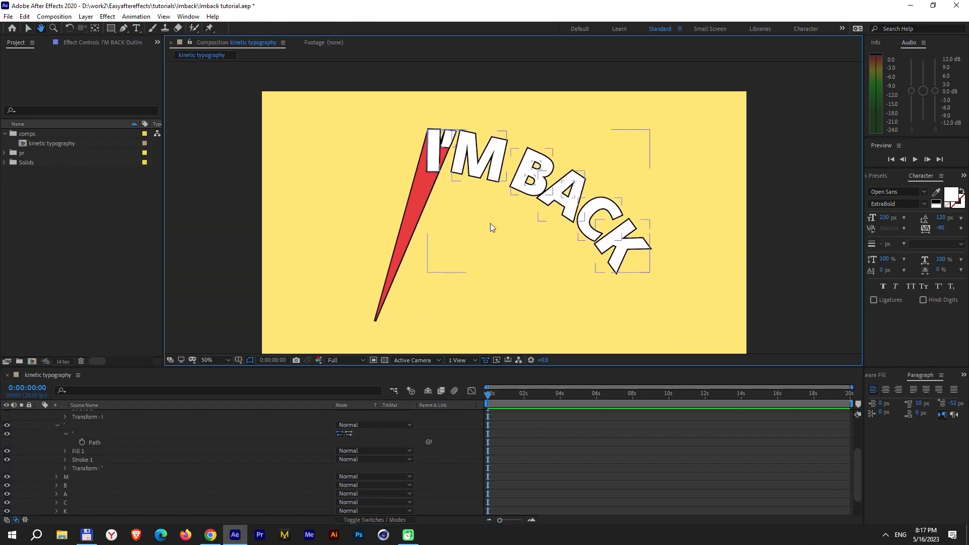
scroll(87, 455, up, 3)
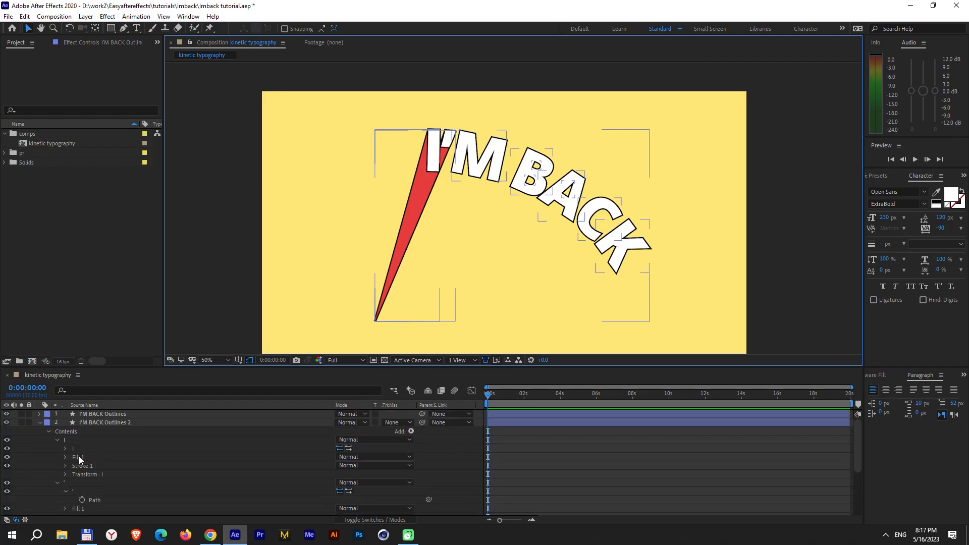
click(56, 440)
click(57, 448)
Set the Fill 1 colour of the letter M in I'M BACK Outlines 2 to blue 3F65DF
click(65, 457)
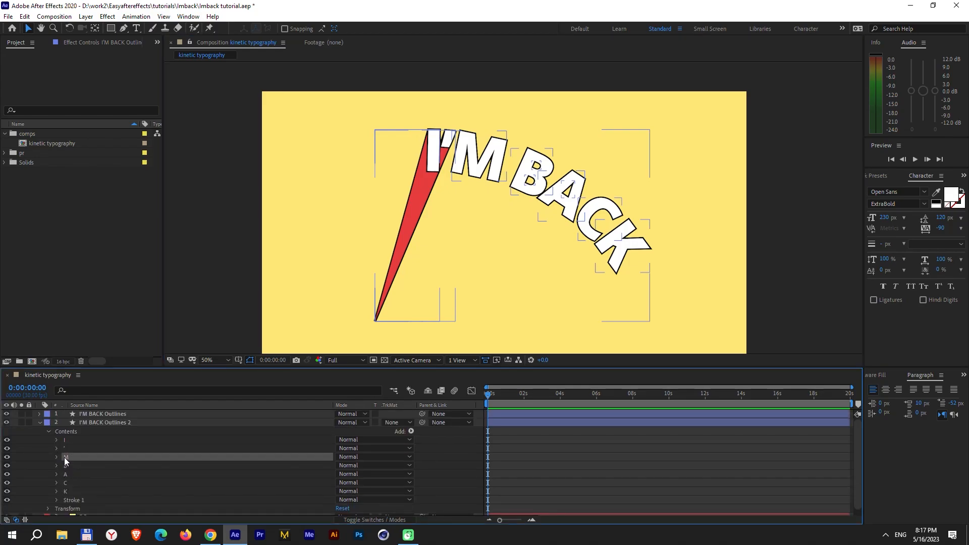
click(56, 456)
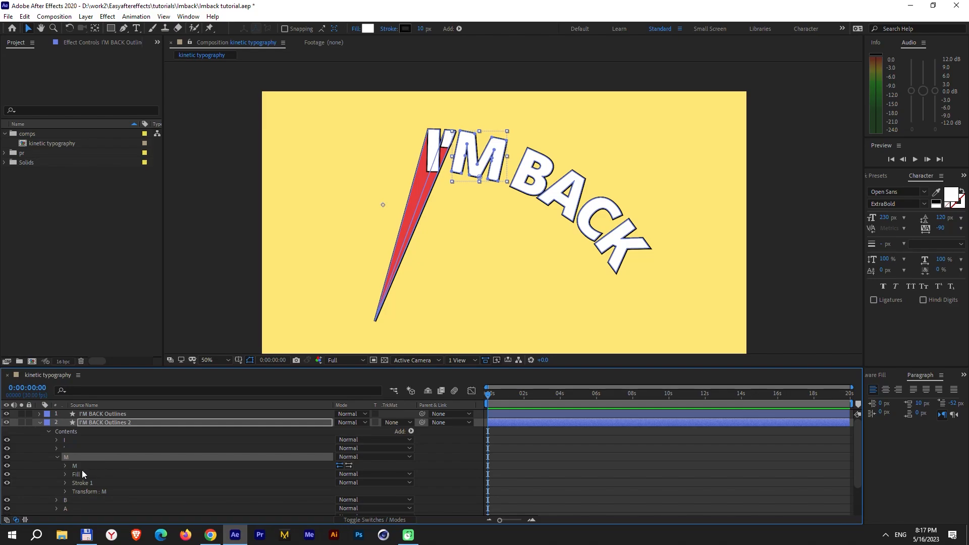
click(83, 473)
click(65, 474)
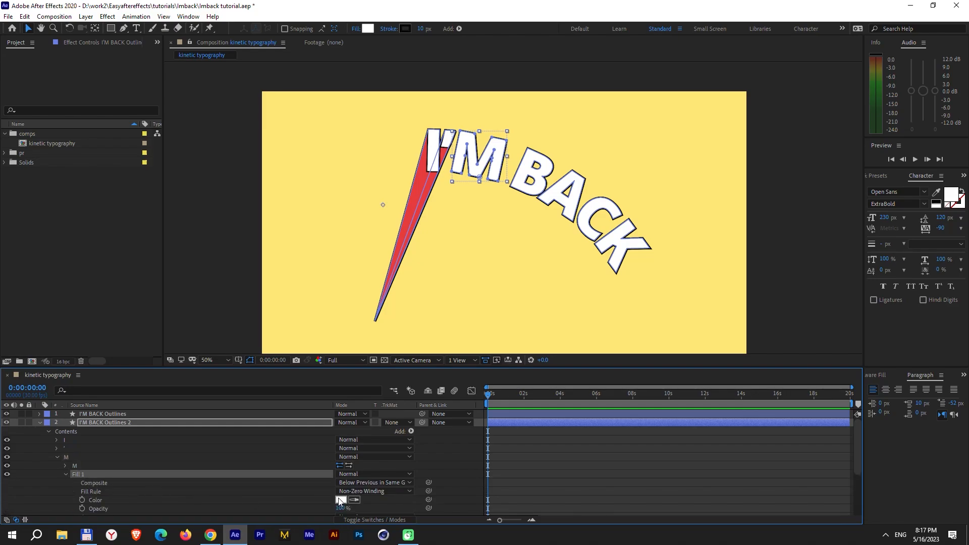
scroll(340, 500, down, 2)
click(341, 473)
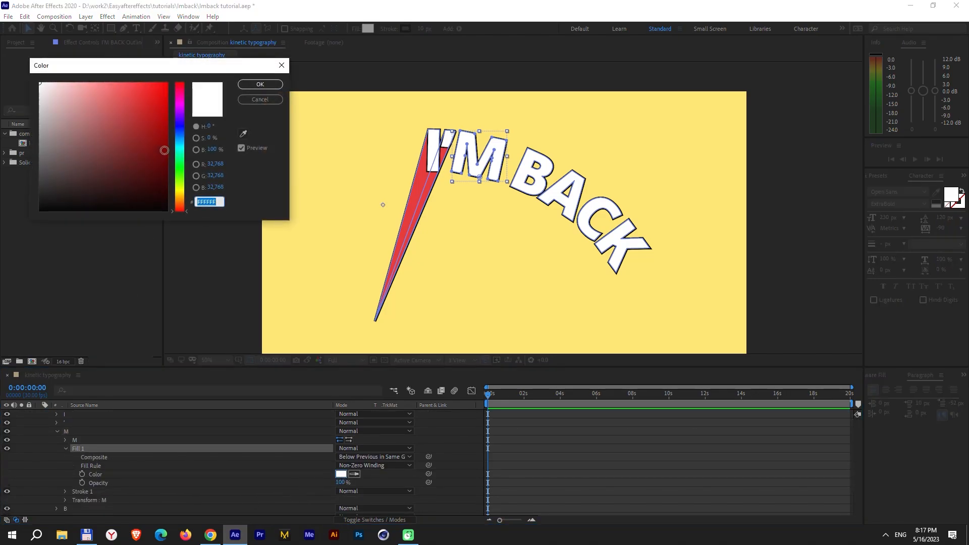
click(180, 130)
click(130, 98)
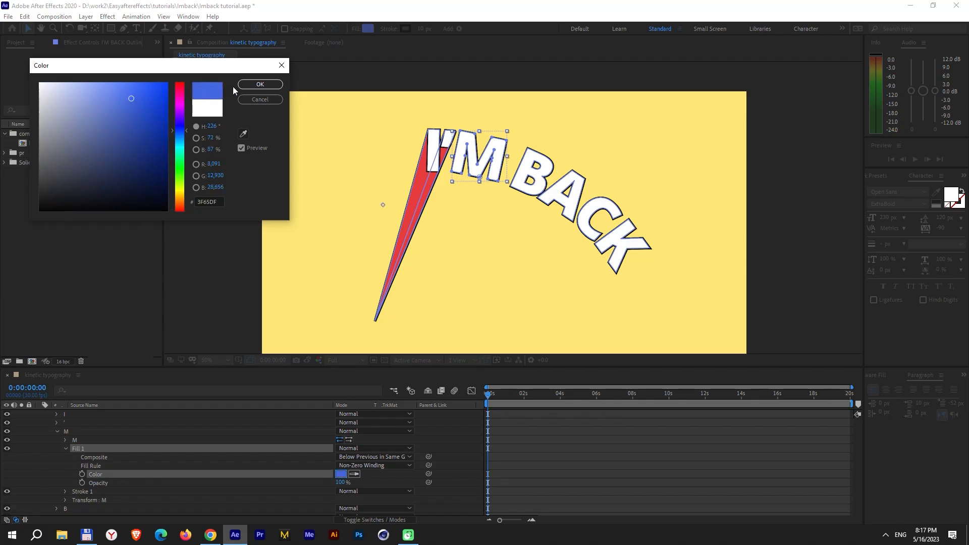
click(257, 84)
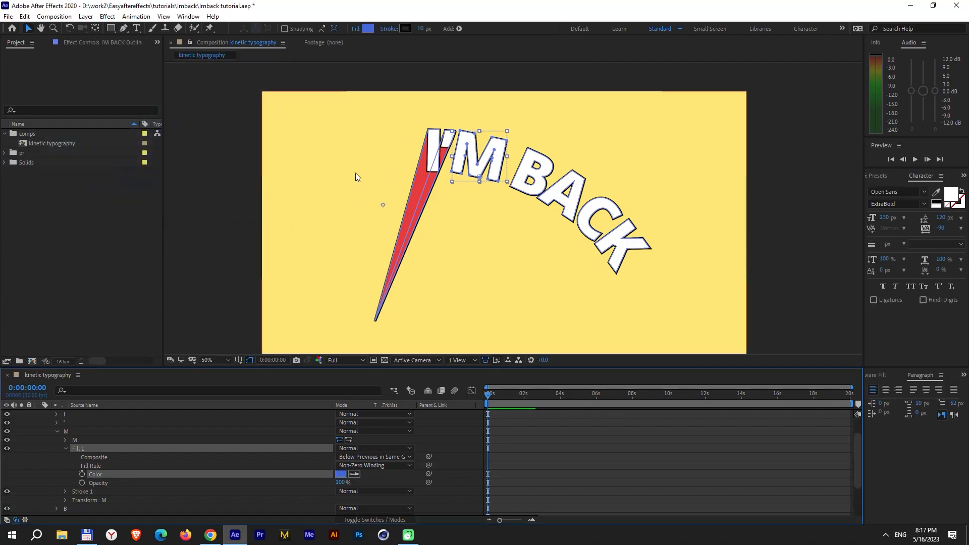
Open the letter M's path for editing and delete the vertex at the peak of its first inner notch
click(66, 440)
click(98, 447)
scroll(412, 238, up, 1)
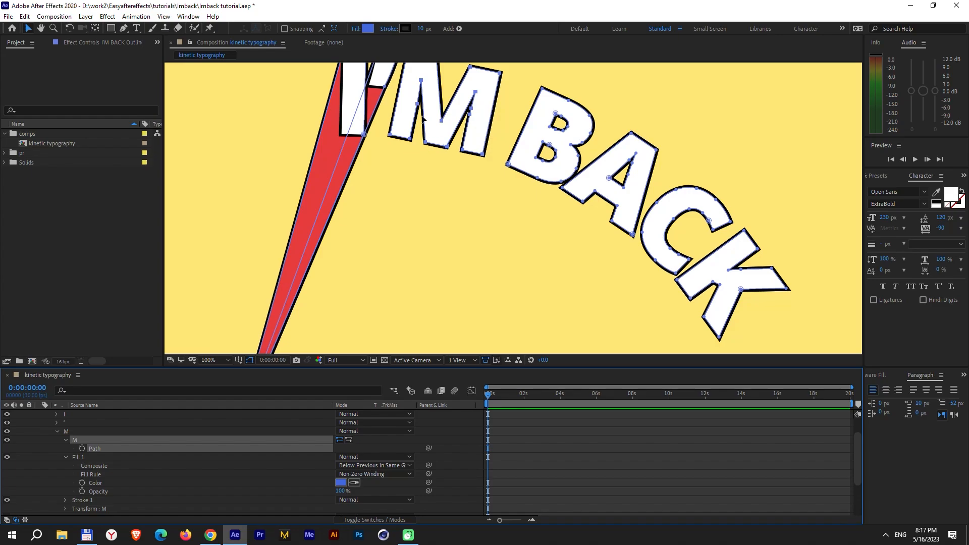
drag(474, 104, 502, 132)
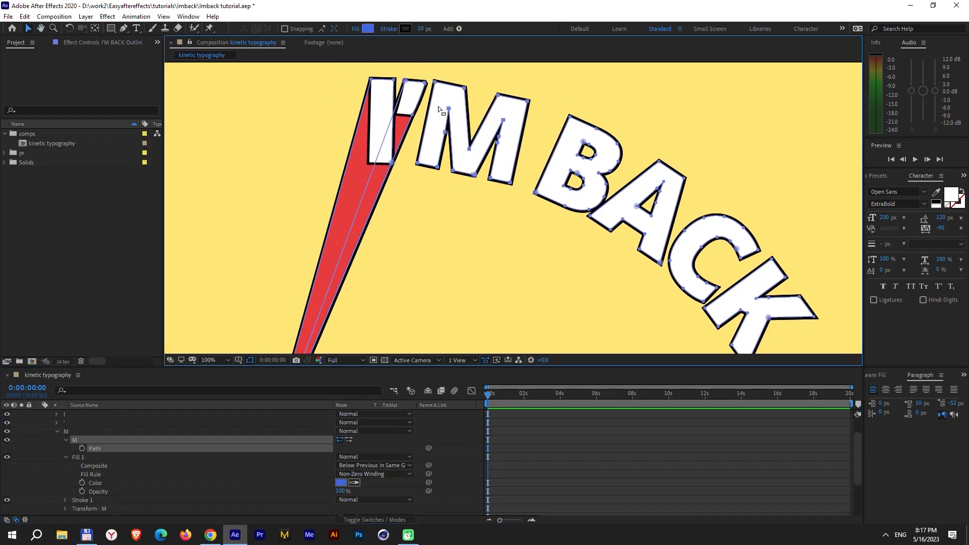
click(446, 133)
key(Delete)
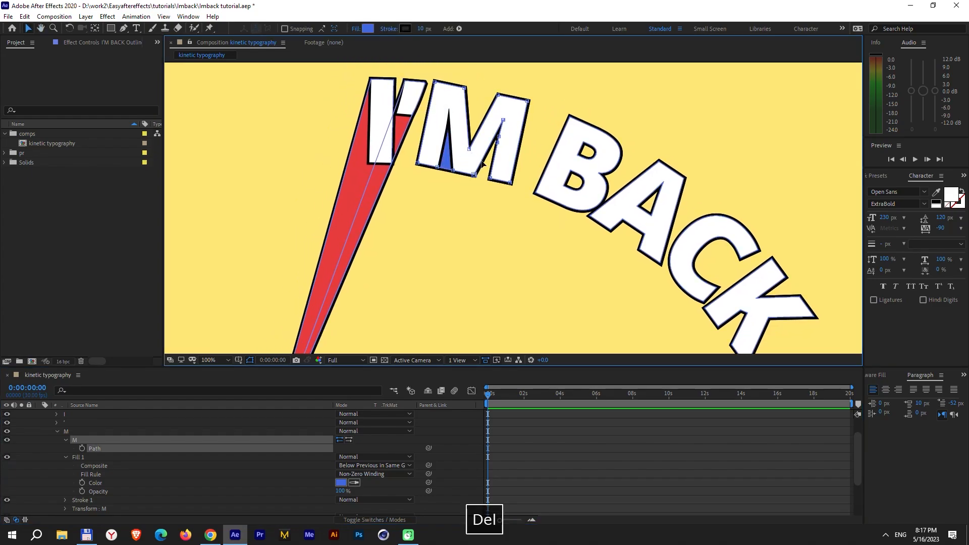
Delete the vertices of the M path's second inner notch and the inner bottom corners of its legs
click(490, 150)
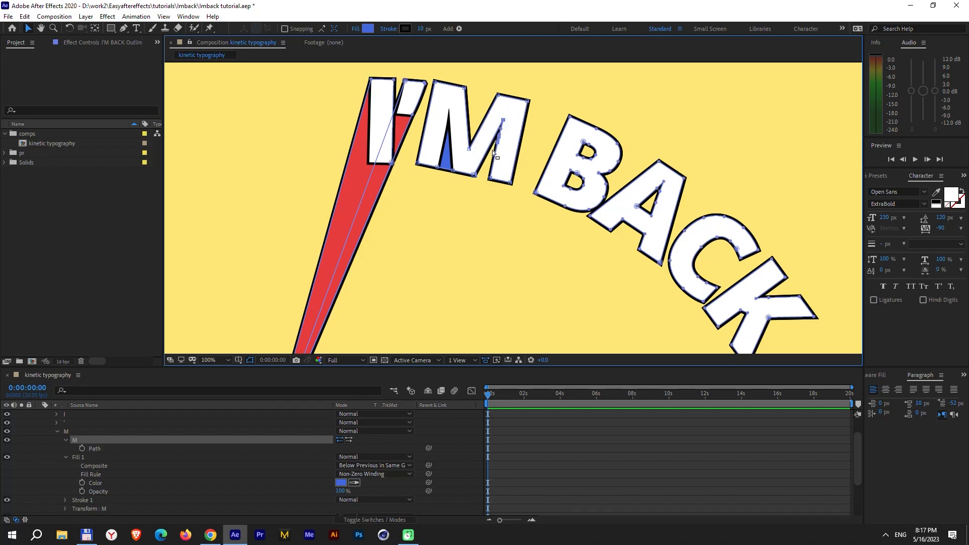
key(Delete)
click(474, 174)
key(Delete)
click(453, 170)
key(Delete)
click(490, 177)
key(Delete)
Stretch the M path's remaining inner bottom vertex down to coincide with the shared tip of the red spikes
drag(437, 166, 352, 313)
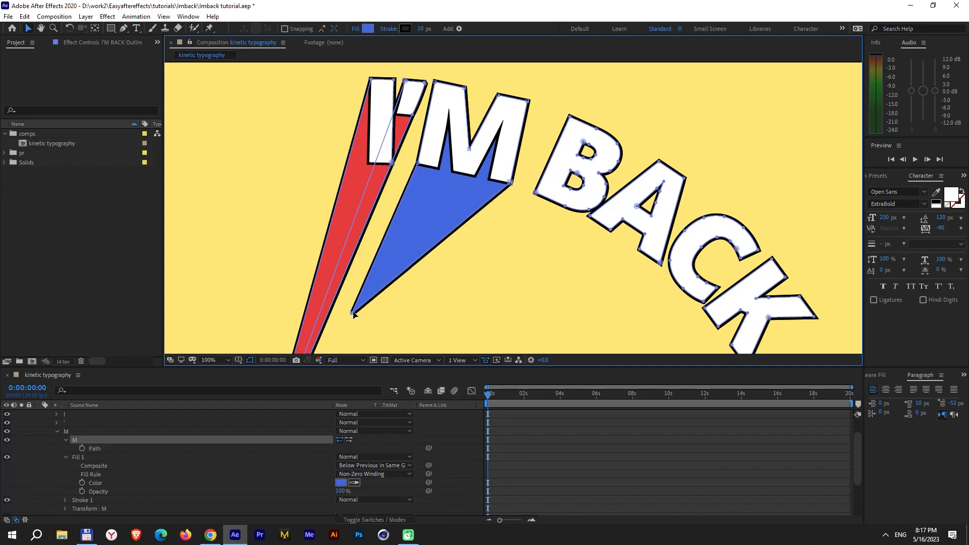
drag(390, 283, 492, 136)
drag(458, 183, 551, 144)
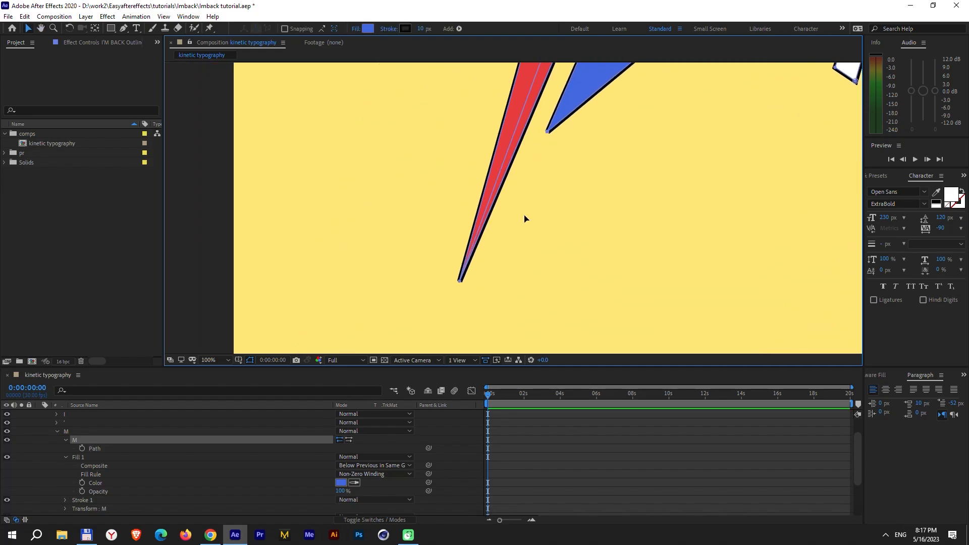
scroll(535, 225, up, 4)
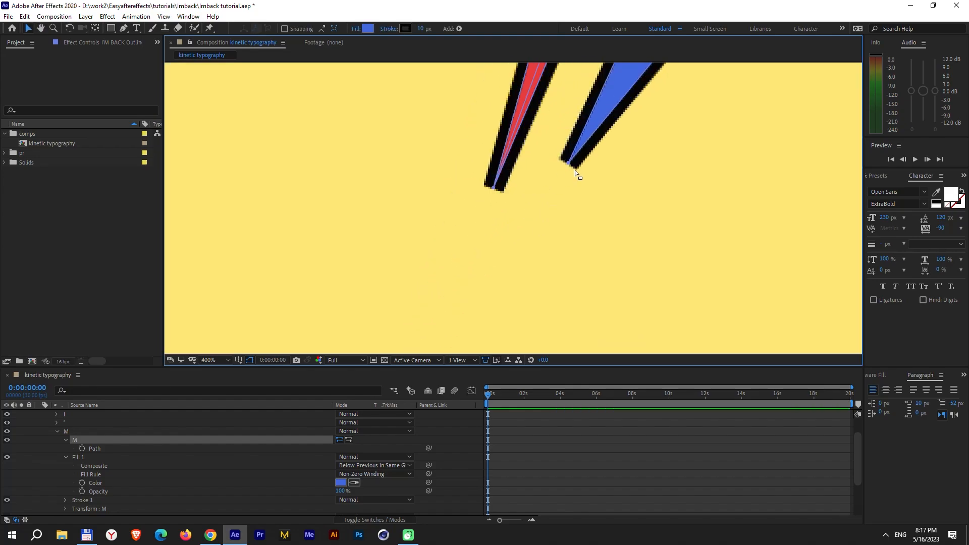
drag(570, 166, 495, 190)
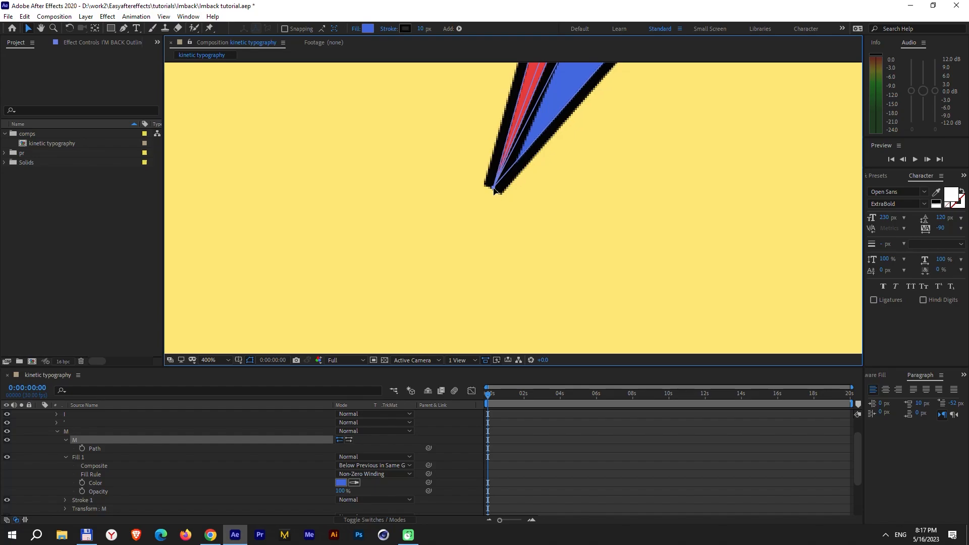
Delete the vertex at the M path's outer bottom-left corner and deselect the path
scroll(486, 237, down, 4)
drag(592, 185, 556, 235)
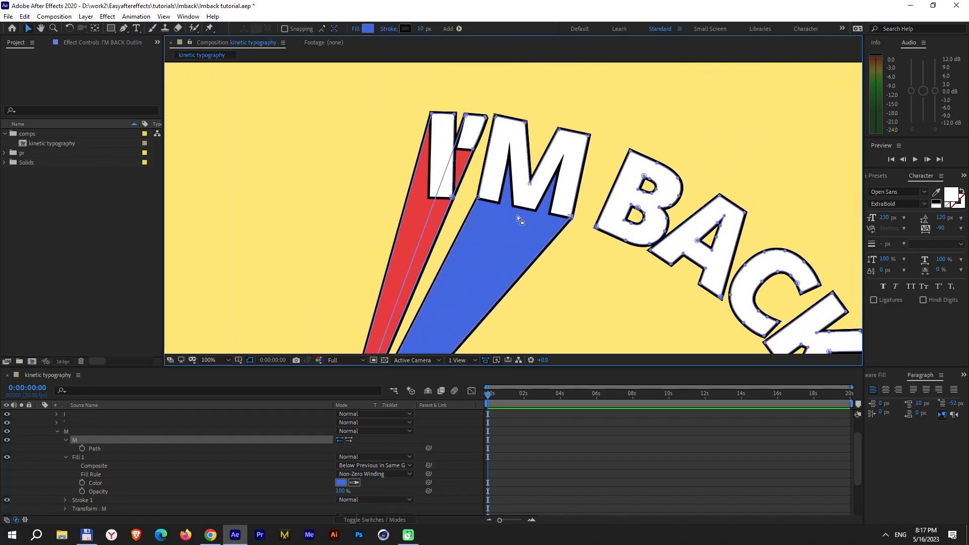
scroll(515, 196, up, 1)
drag(458, 177, 441, 278)
key(v)
click(424, 289)
key(Delete)
drag(530, 292, 463, 211)
scroll(413, 208, down, 2)
click(544, 429)
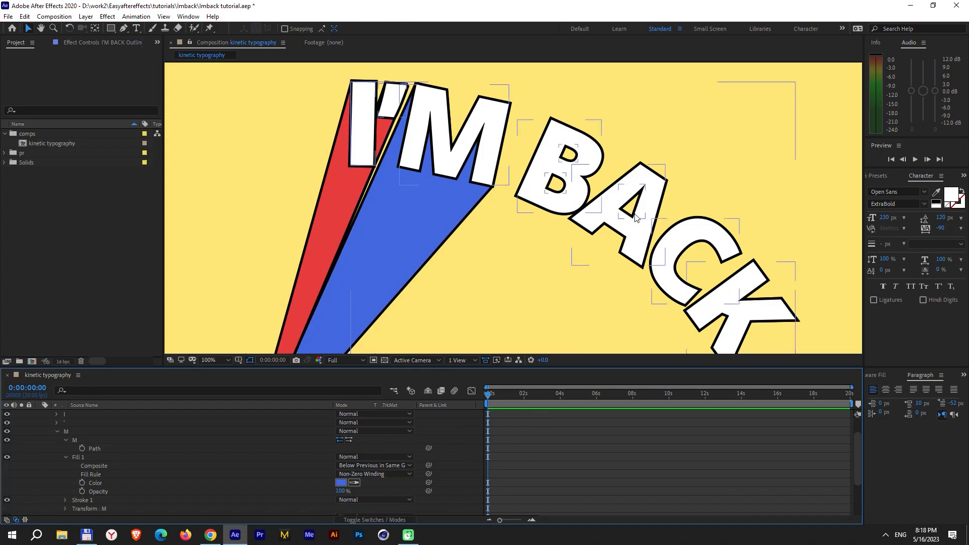
scroll(556, 236, down, 2)
scroll(559, 239, up, 2)
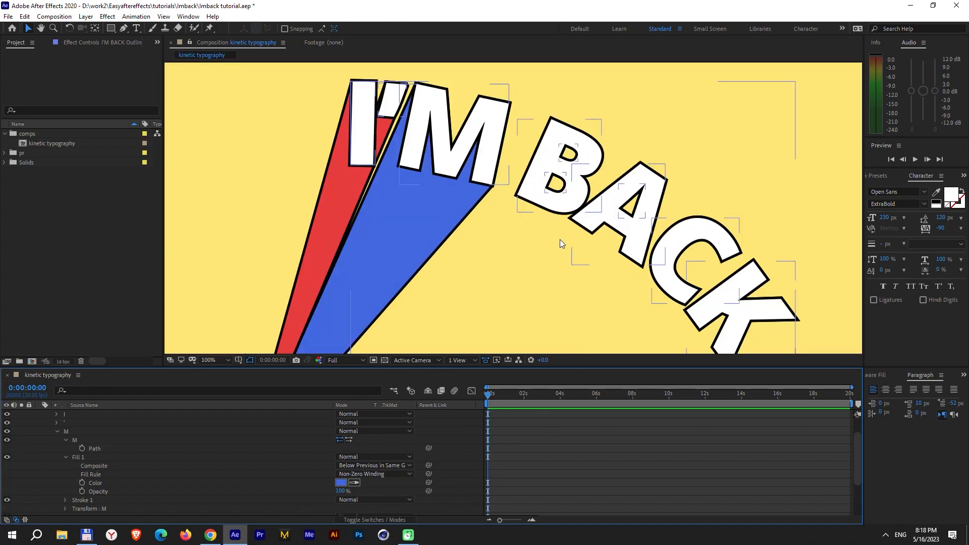
scroll(471, 273, down, 2)
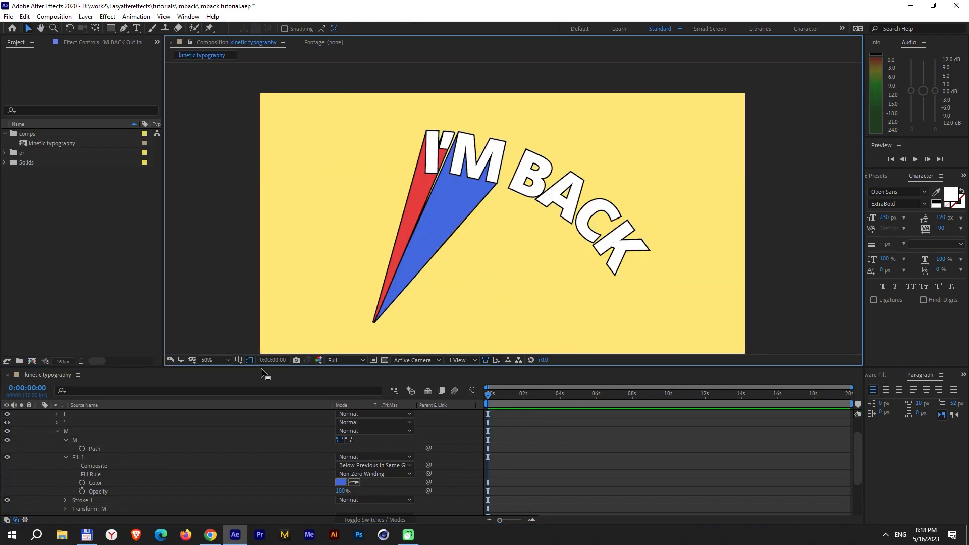
Collapse the M group and expand the B group in the I'M BACK Outlines 2 layer
click(56, 431)
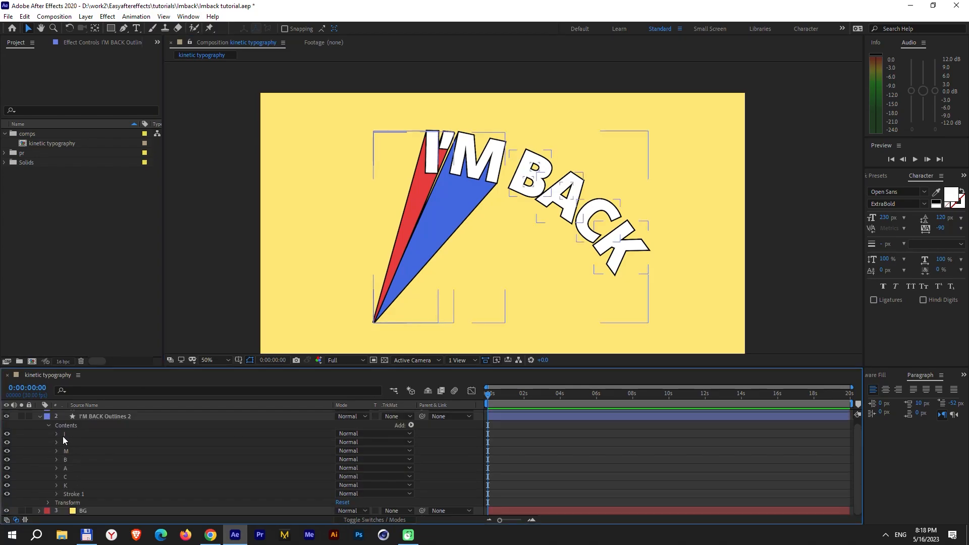
click(74, 460)
click(56, 459)
Delete the two inner counter paths and Merge Paths 1 from the B group
click(82, 459)
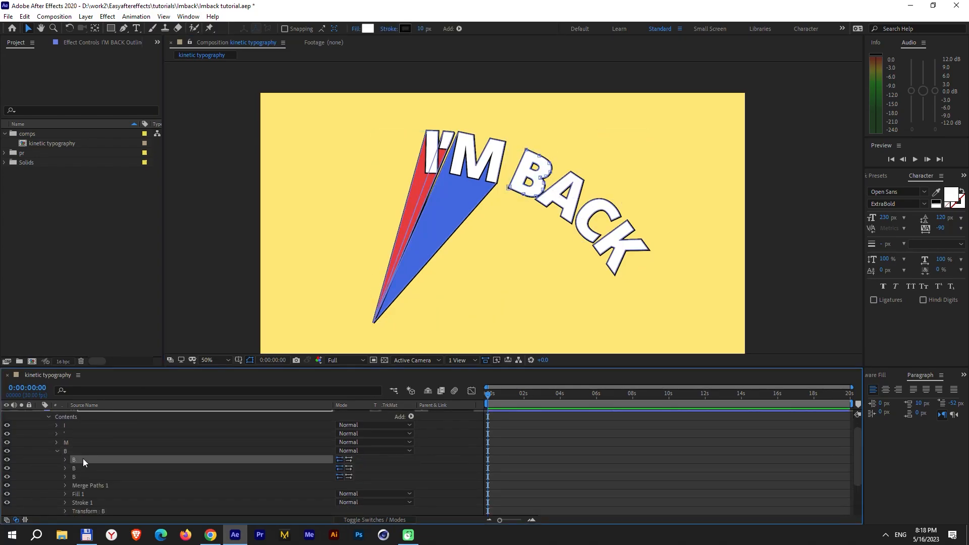
click(81, 468)
scroll(525, 190, up, 4)
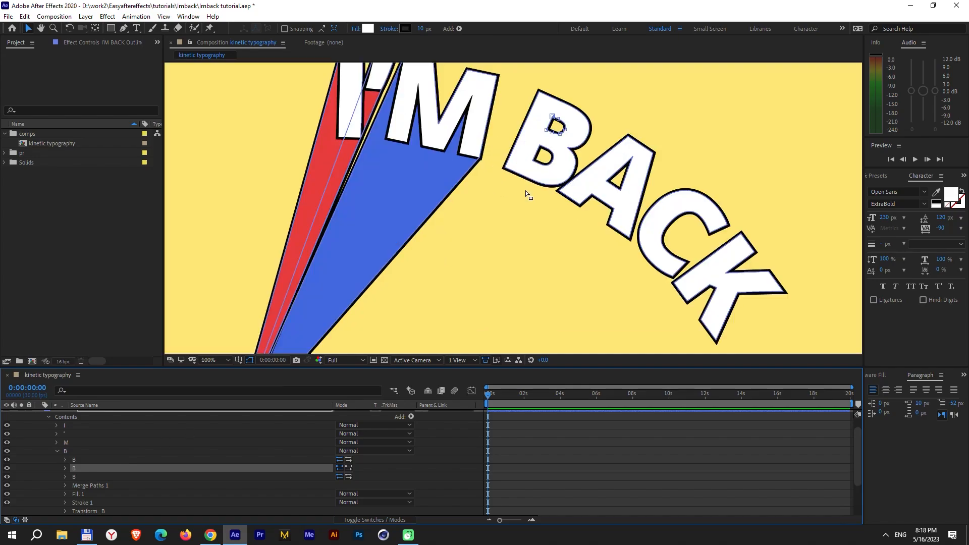
drag(573, 150, 521, 273)
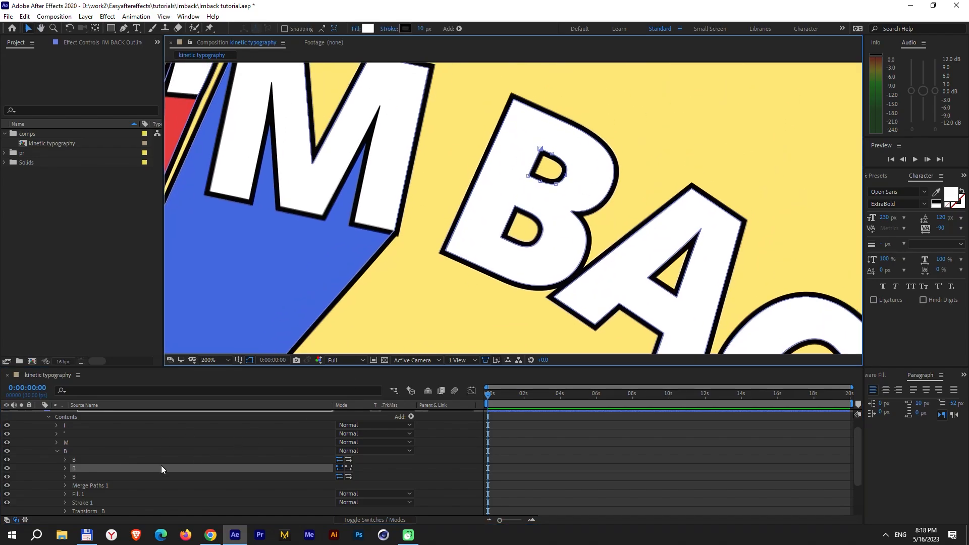
click(74, 477)
click(75, 466)
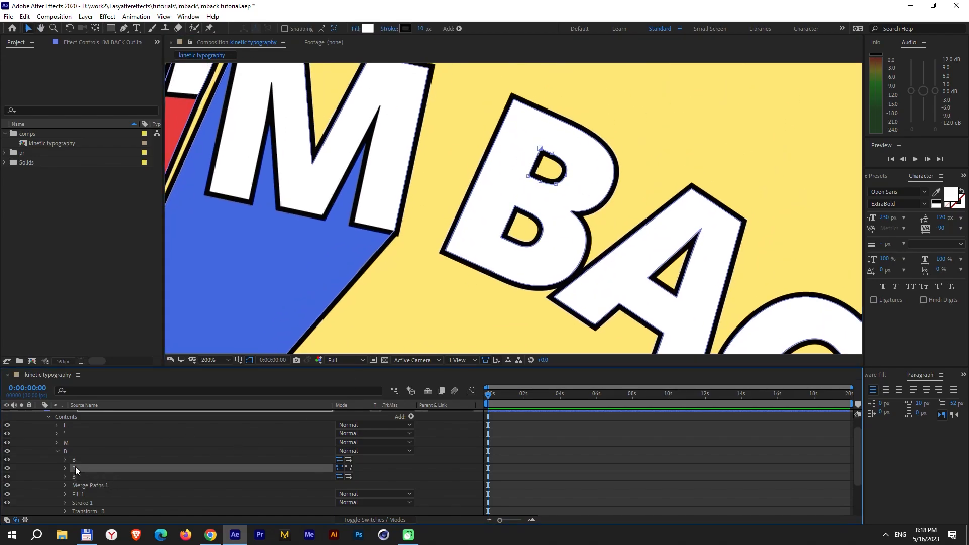
key(Delete)
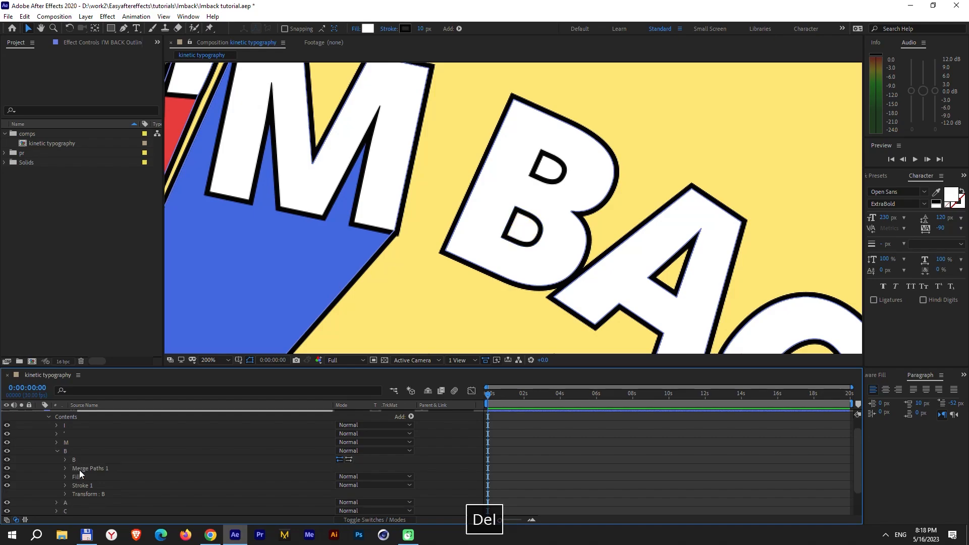
click(78, 469)
key(Delete)
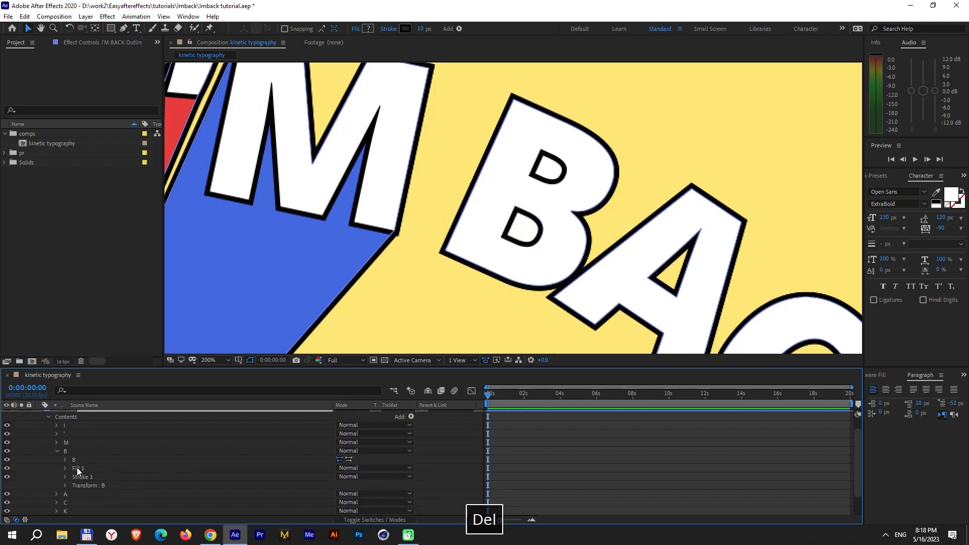
Set the Fill 1 colour of the letter B in I'M BACK Outlines 2 to green
click(77, 468)
click(65, 468)
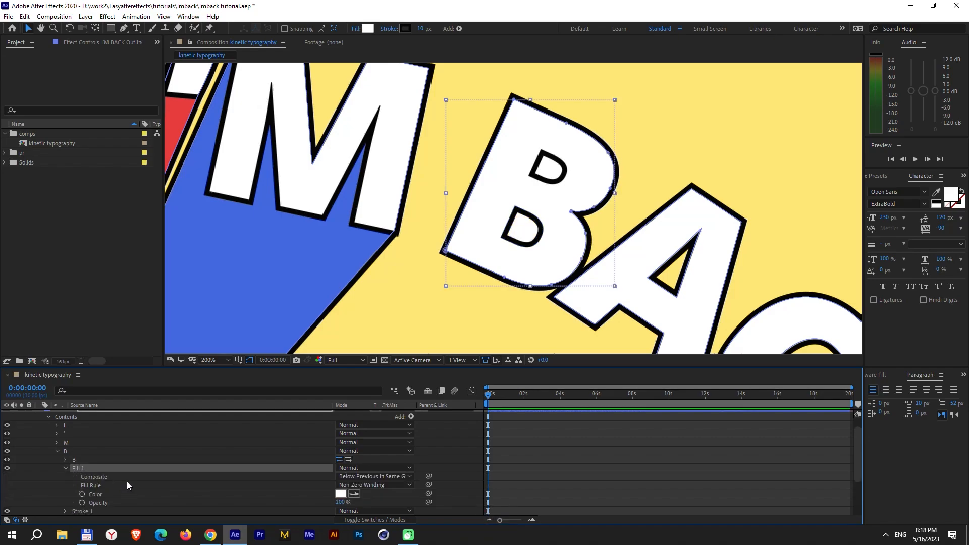
click(341, 494)
click(182, 172)
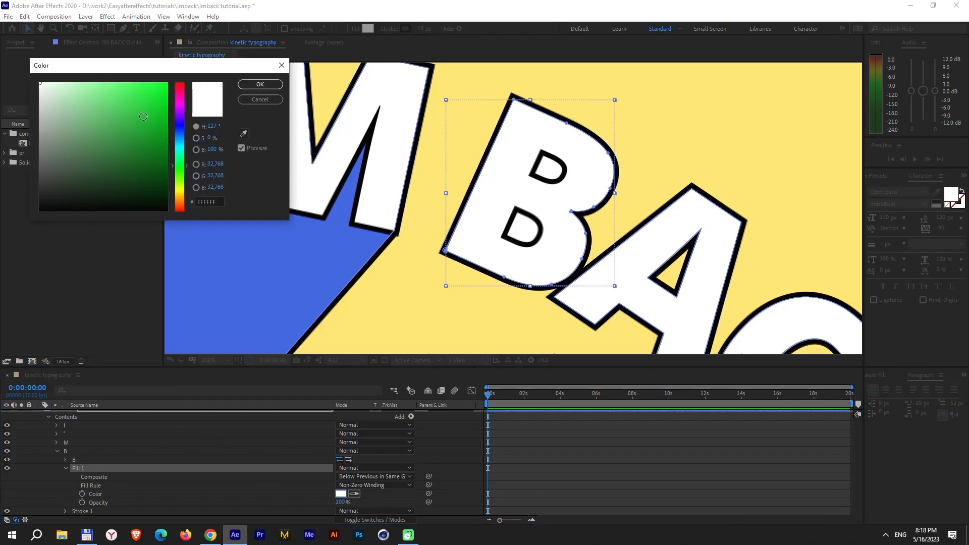
click(144, 117)
click(259, 84)
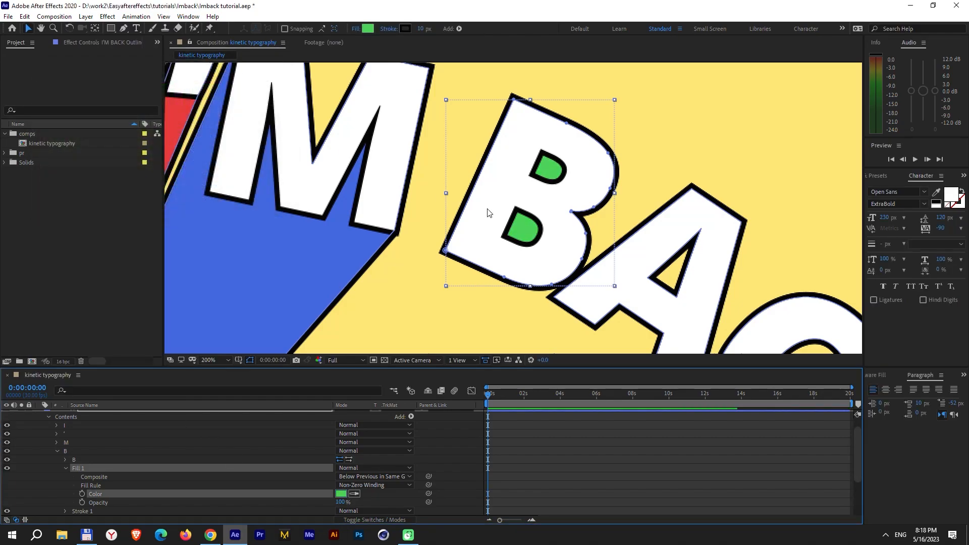
Stretch the B path's bottom-left vertex down to coincide with the shared tip of the red and blue spikes
drag(445, 250, 391, 304)
scroll(496, 221, down, 1)
drag(496, 221, 707, 169)
scroll(460, 244, up, 5)
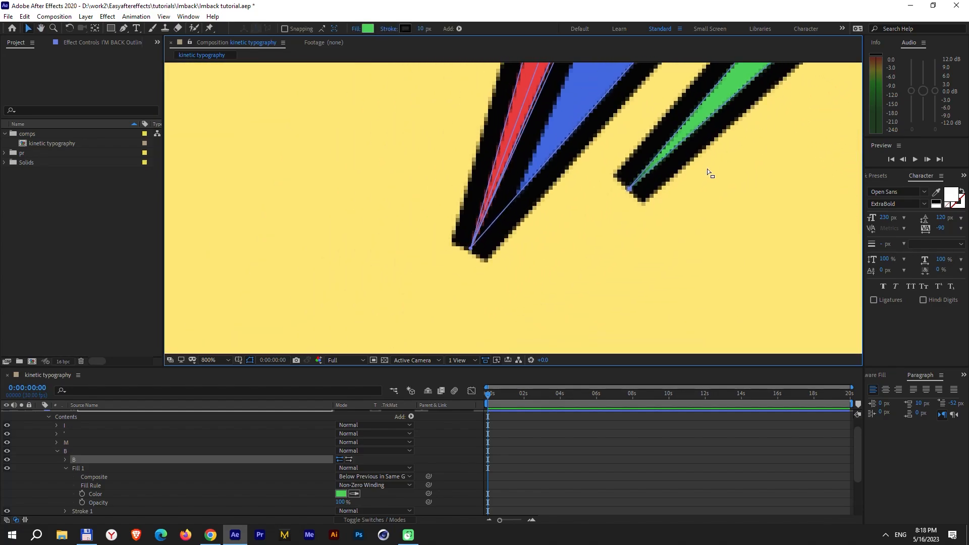
drag(630, 188, 470, 247)
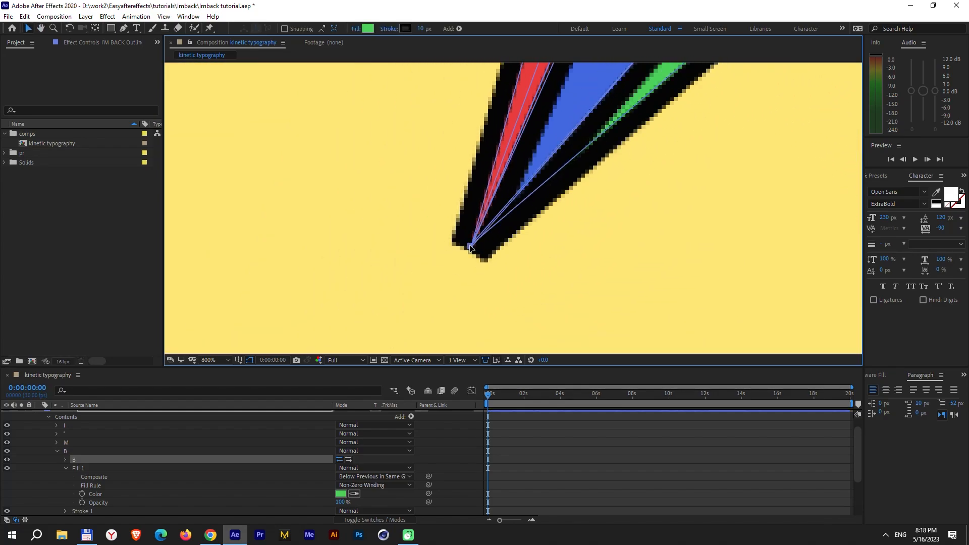
Delete the B path's vertices along its bottom edge, between the spike and the lower bowl
drag(646, 194, 356, 277)
scroll(455, 224, down, 2)
drag(595, 145, 320, 394)
drag(807, 84, 540, 319)
drag(565, 224, 478, 218)
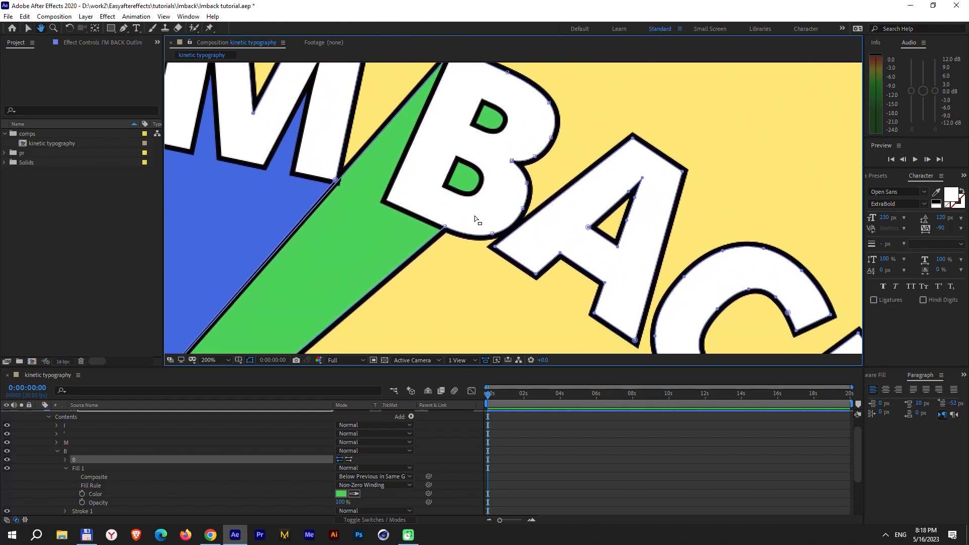
key(Delete)
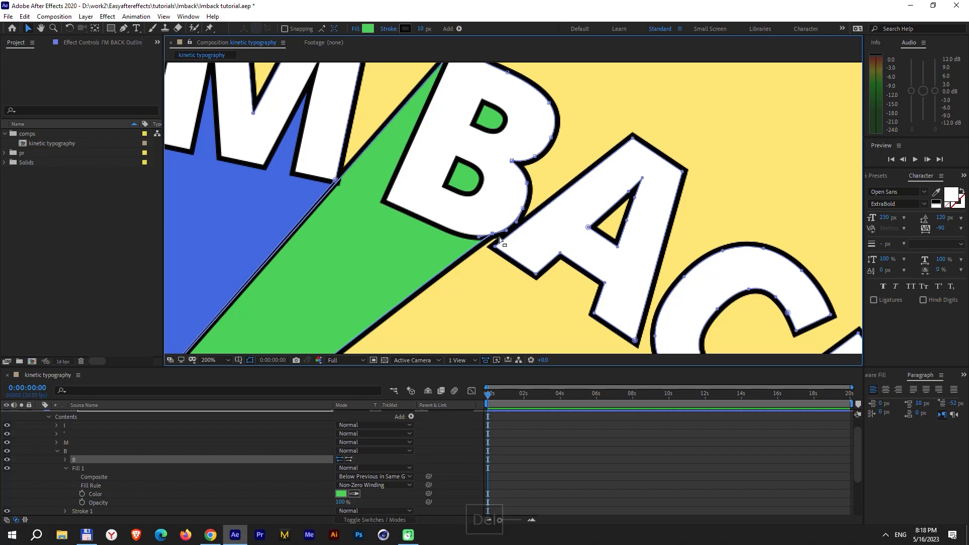
key(Delete)
Adjust the curve handle of the B path's lower-bowl vertex to follow the letter's rounded bottom, and deselect the path
click(522, 209)
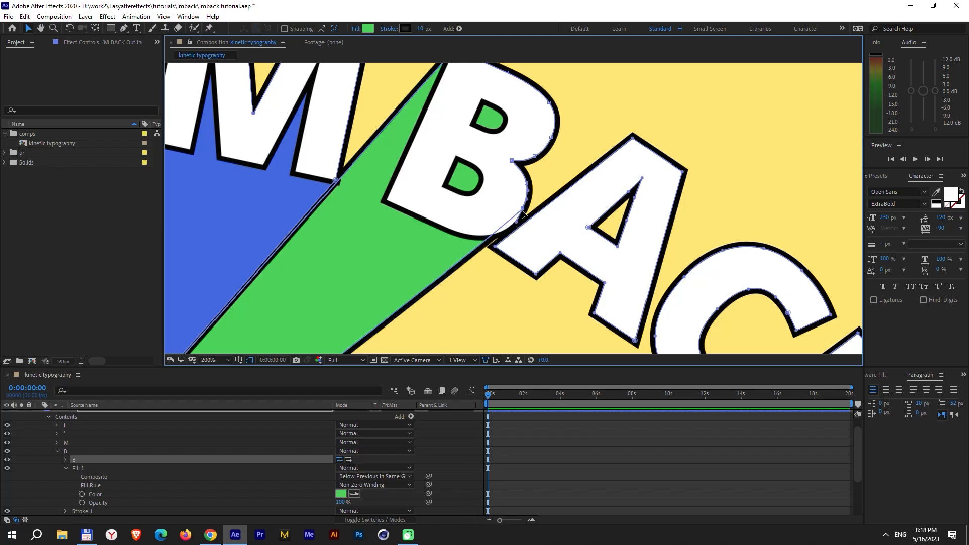
drag(523, 211, 515, 246)
key(ctrl+z)
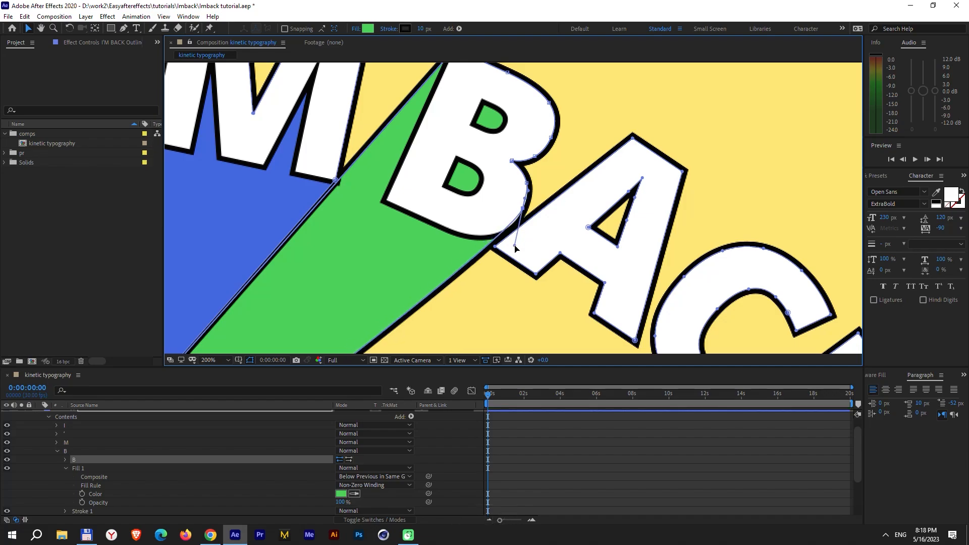
click(547, 462)
key(comma)
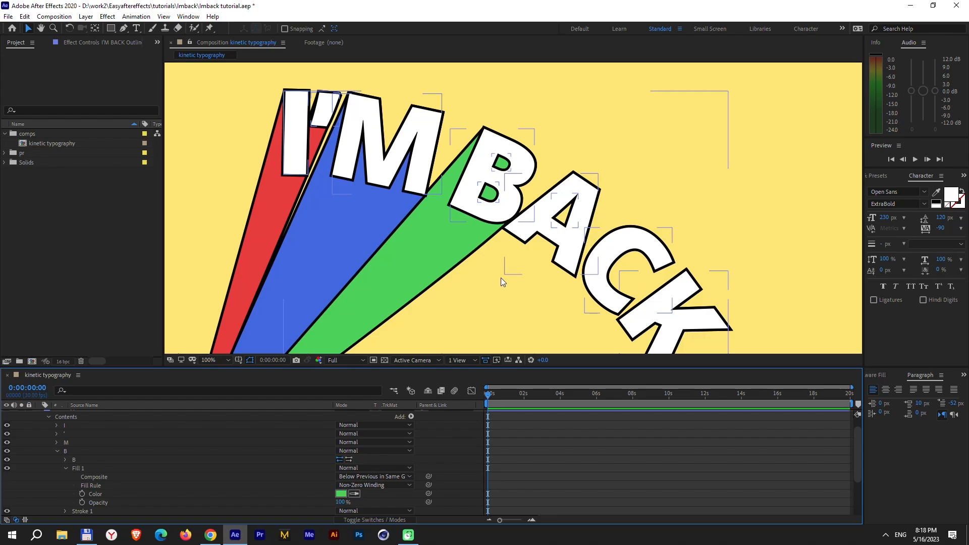
Reselect the B path and delete a vertex at the notch between its two bowls
drag(500, 277, 434, 246)
scroll(478, 191, up, 1)
drag(478, 190, 576, 252)
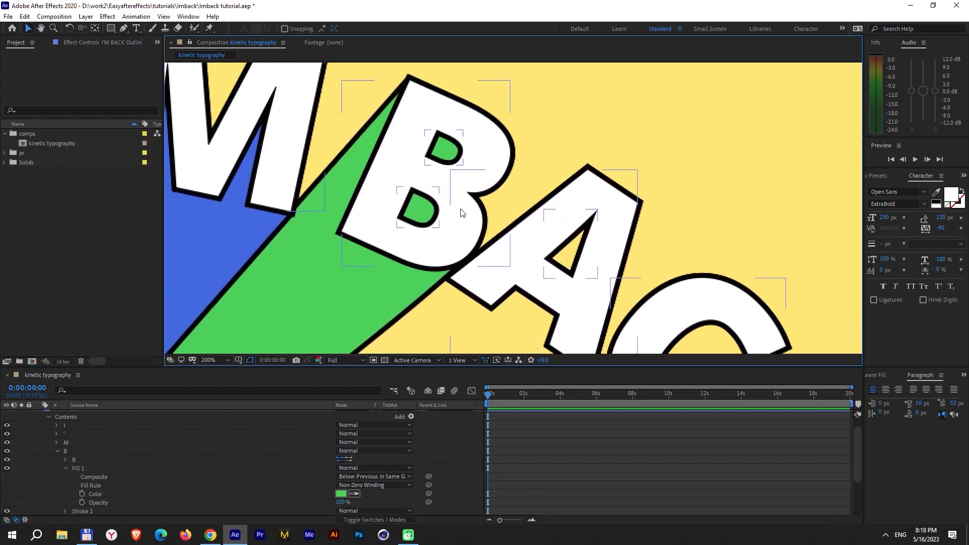
click(84, 461)
scroll(512, 208, up, 1)
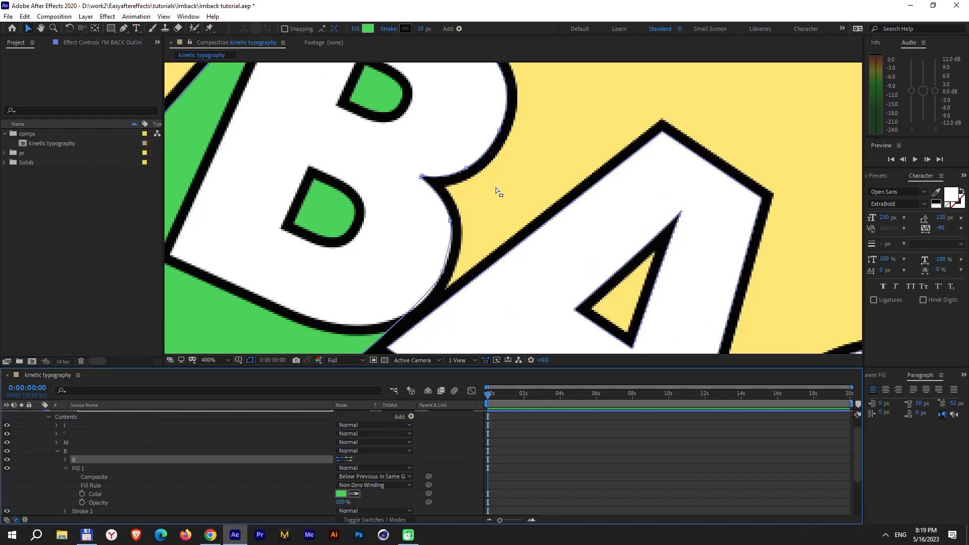
key(Delete)
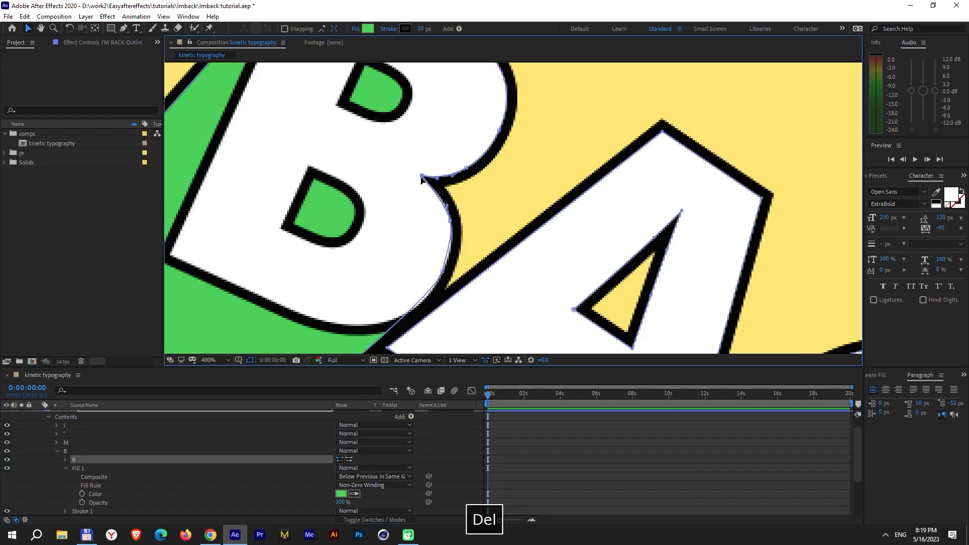
Convert the B path's vertex below the upper bowl to a corner, reshape the notch between the bowls, and deselect the path
ctrl+alt+click(467, 170)
drag(455, 220, 439, 205)
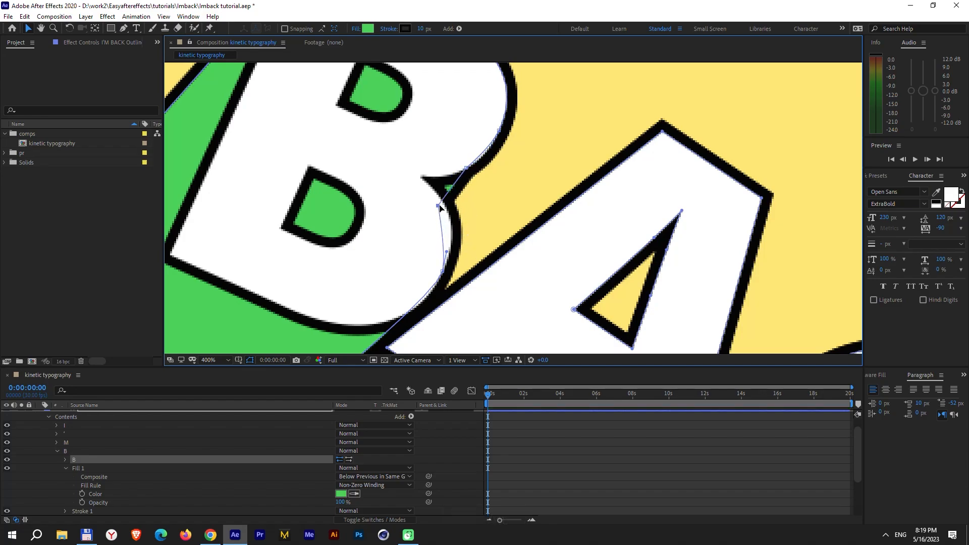
drag(468, 174, 476, 172)
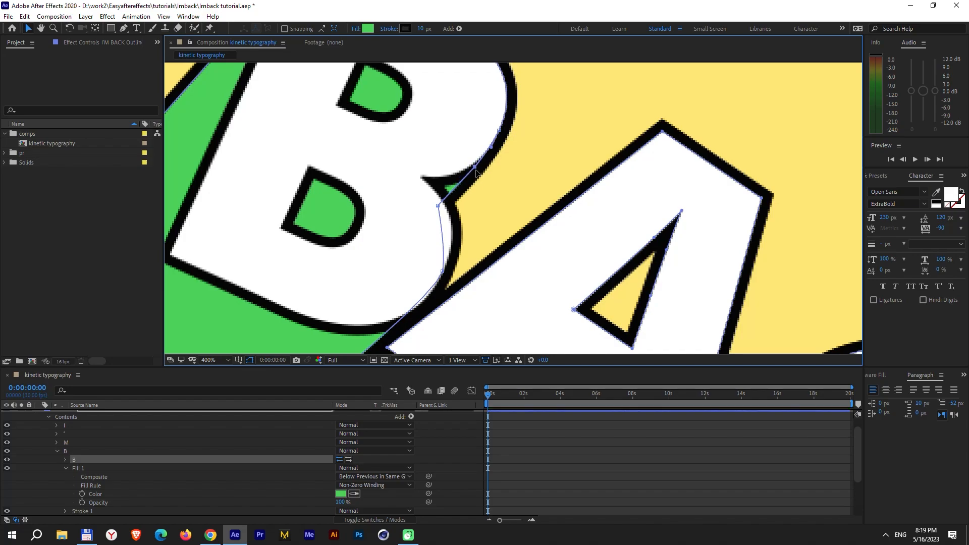
click(438, 206)
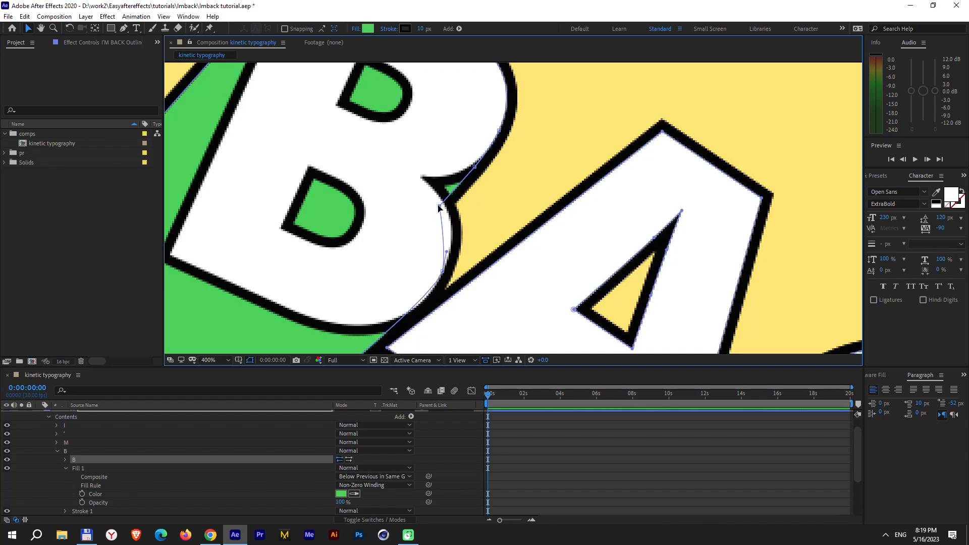
scroll(437, 206, down, 2)
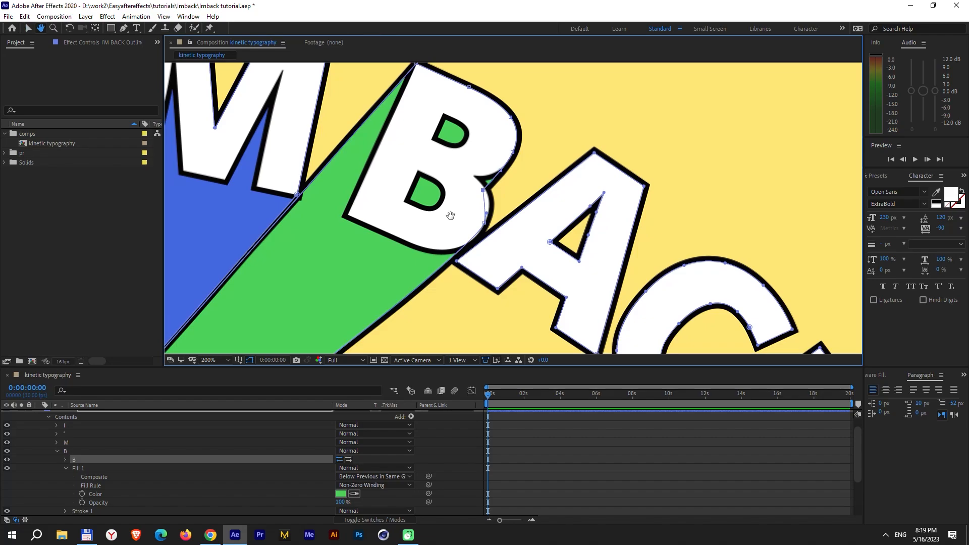
click(532, 445)
scroll(659, 190, down, 2)
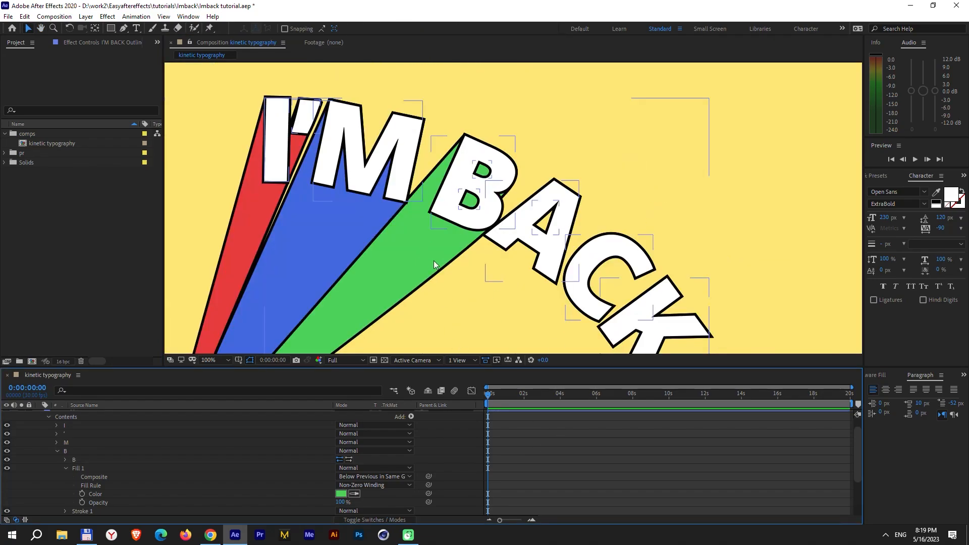
drag(735, 180, 713, 147)
Delete the inner triangle path and Merge Paths from the A group of I'M BACK Outlines 2
scroll(76, 454, up, 2)
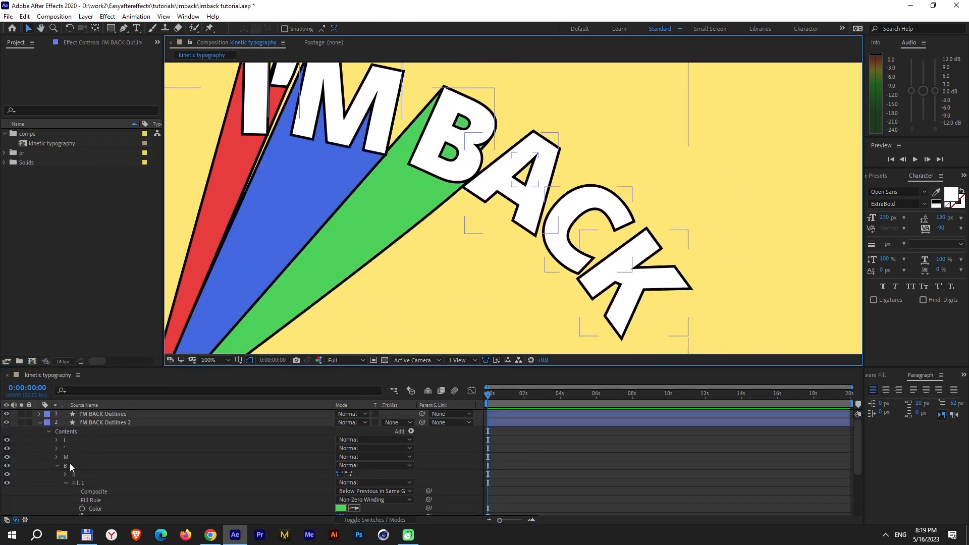
click(54, 465)
click(74, 472)
click(57, 472)
scroll(79, 480, down, 1)
click(79, 469)
click(80, 477)
key(Delete)
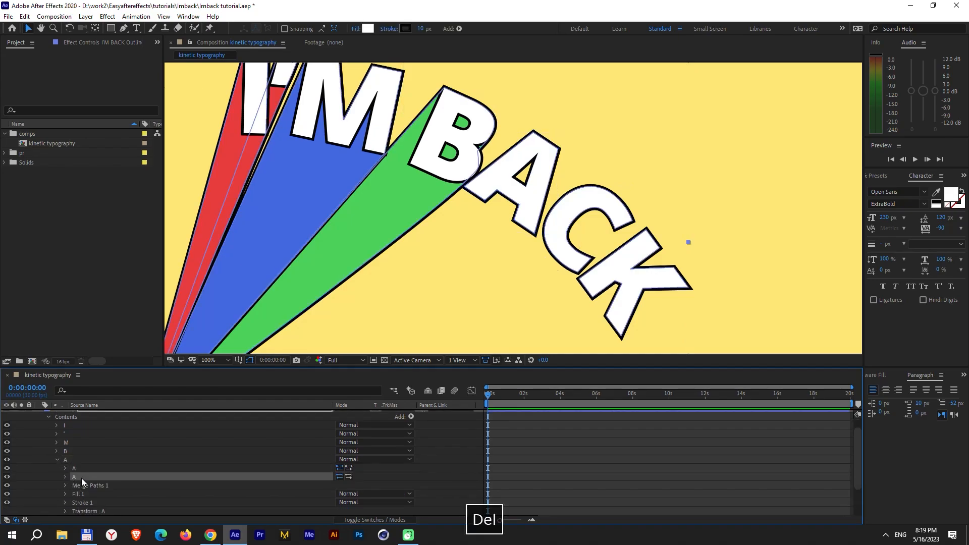
click(84, 477)
key(Delete)
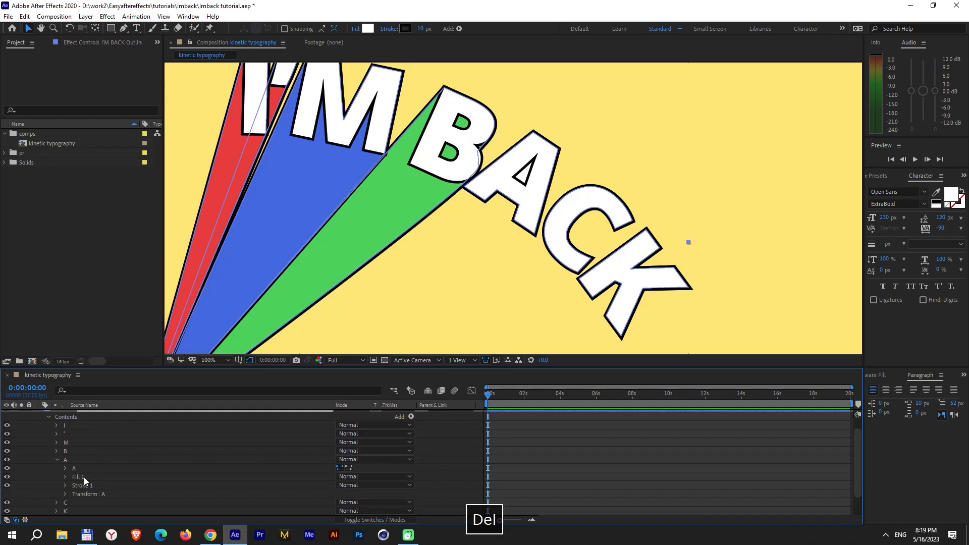
Set the fill of the duplicated letter A to a bright orange
click(80, 477)
click(368, 28)
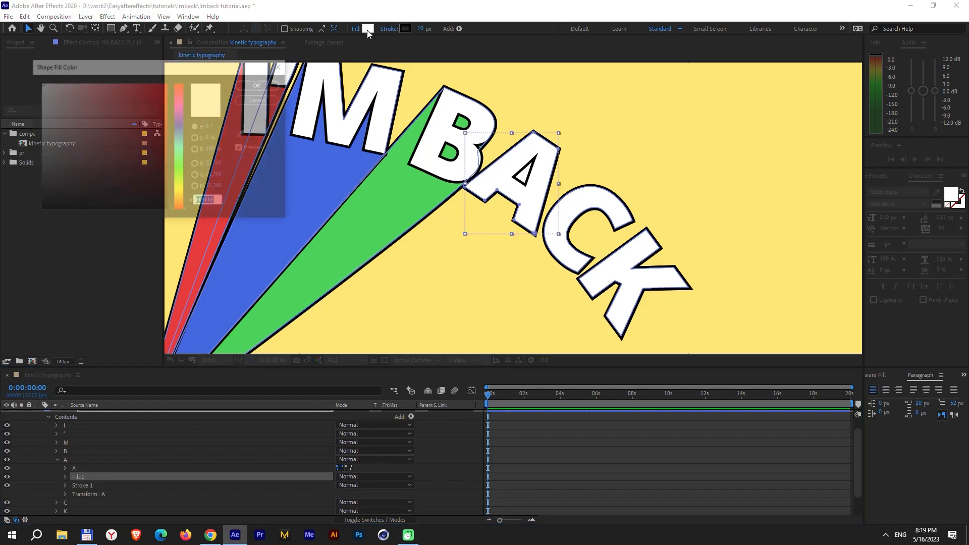
click(180, 190)
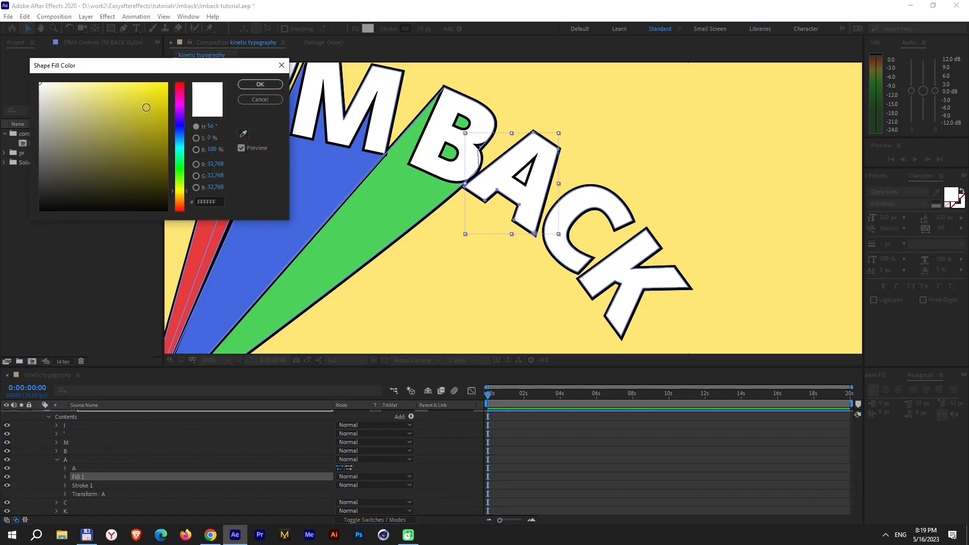
click(144, 110)
click(180, 201)
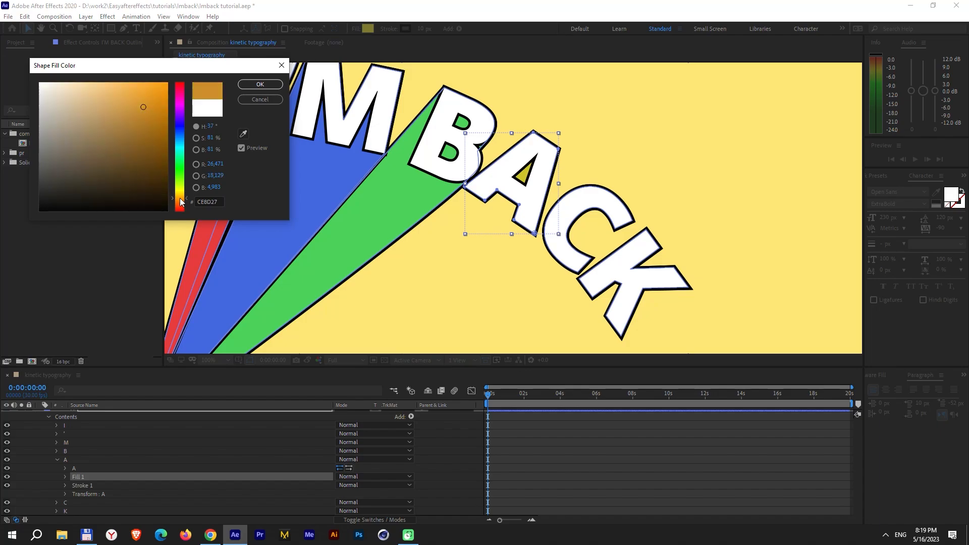
drag(141, 106, 139, 78)
click(260, 85)
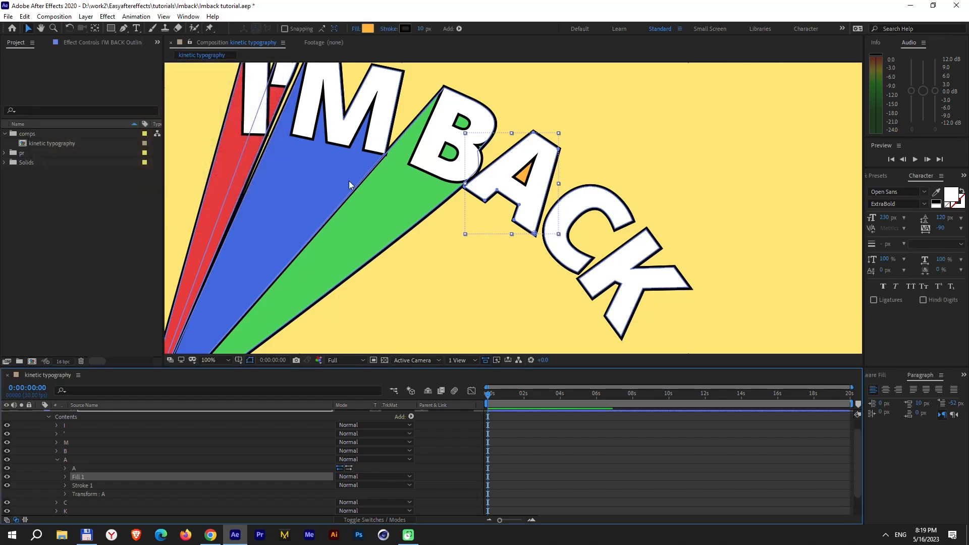
Select the A path and delete the vertices in the notch and along the foot of its left leg
click(65, 468)
click(90, 473)
key(period)
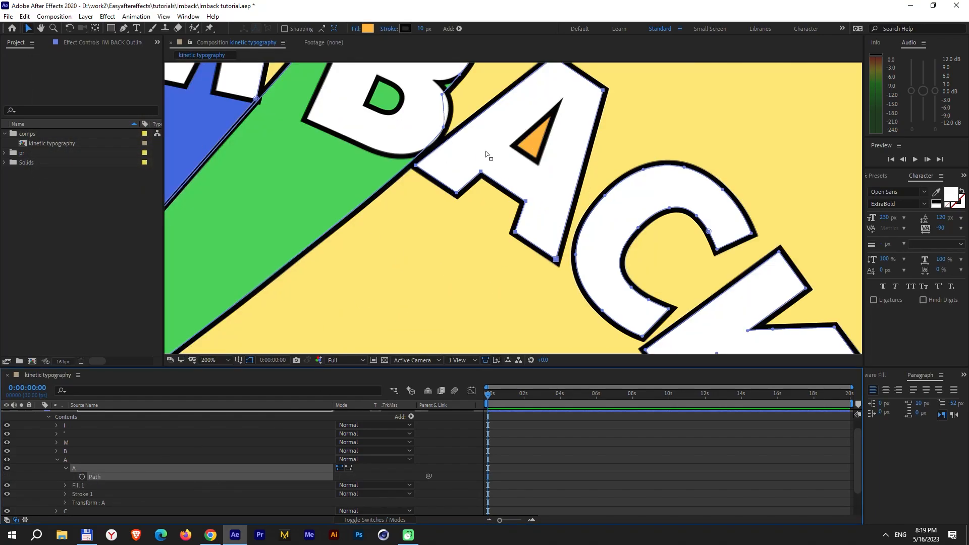
drag(477, 161, 511, 148)
key(Delete)
click(457, 193)
key(Delete)
Stretch a bottom vertex of the A path down to the shared tip of the coloured spikes and deselect the path
drag(430, 239, 376, 321)
drag(694, 218, 443, 285)
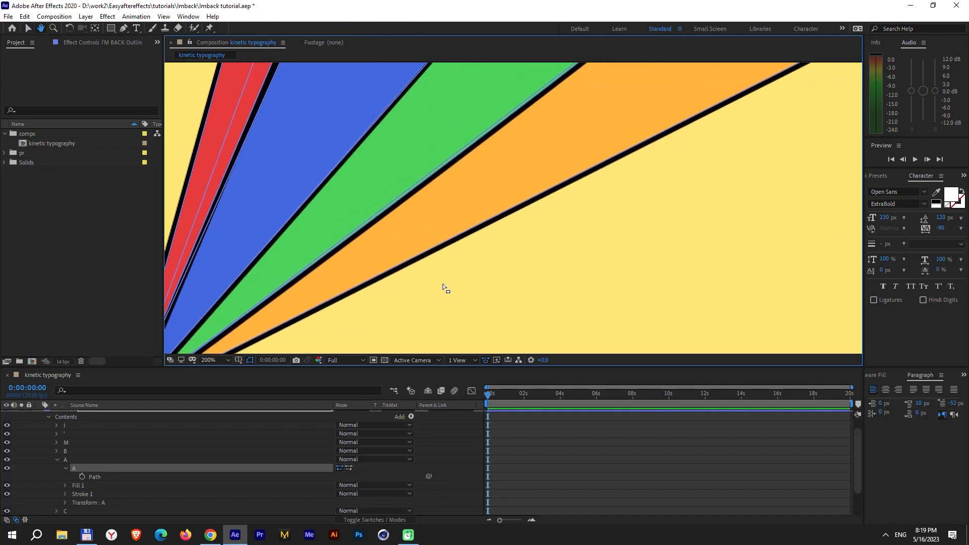
drag(837, 76, 487, 297)
scroll(525, 226, down, 1)
drag(513, 232, 532, 205)
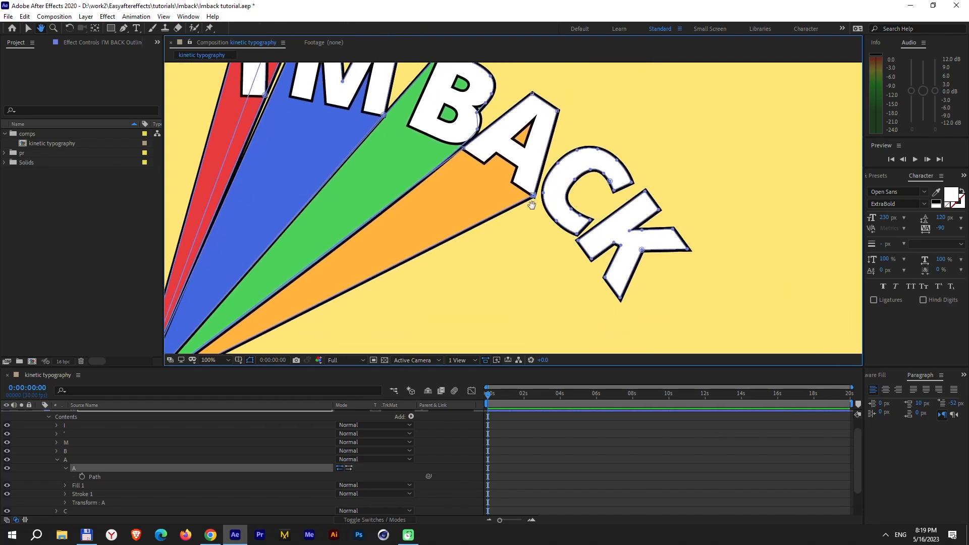
click(618, 377)
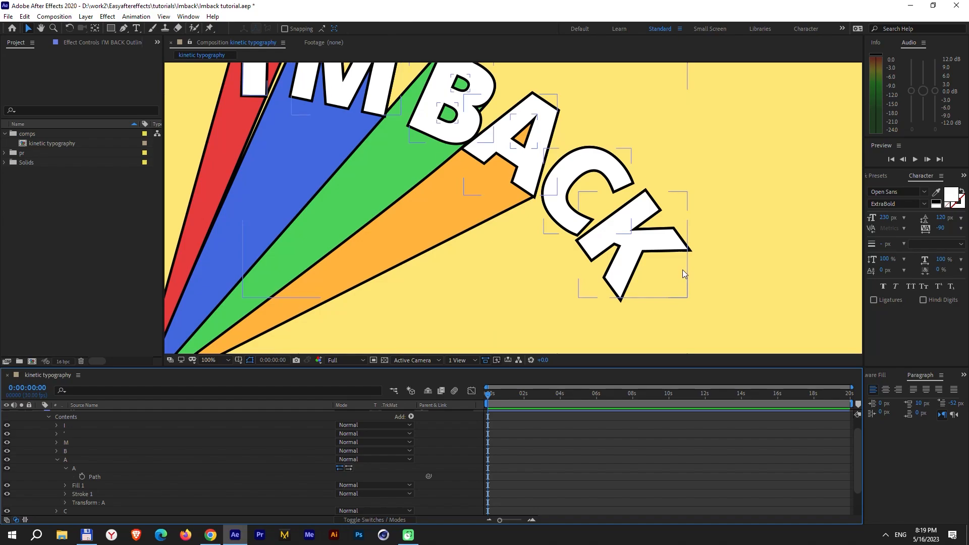
Reselect the A path and delete the vertex at the letter's outer left corner, beside the green spike
scroll(511, 206, up, 1)
mouse_move(439, 260)
mouse_down()
mouse_move(555, 188)
mouse_move(694, 35)
mouse_move(543, 316)
mouse_move(489, 353)
mouse_up()
click(534, 189)
drag(533, 190, 529, 201)
drag(471, 198, 469, 197)
key(Delete)
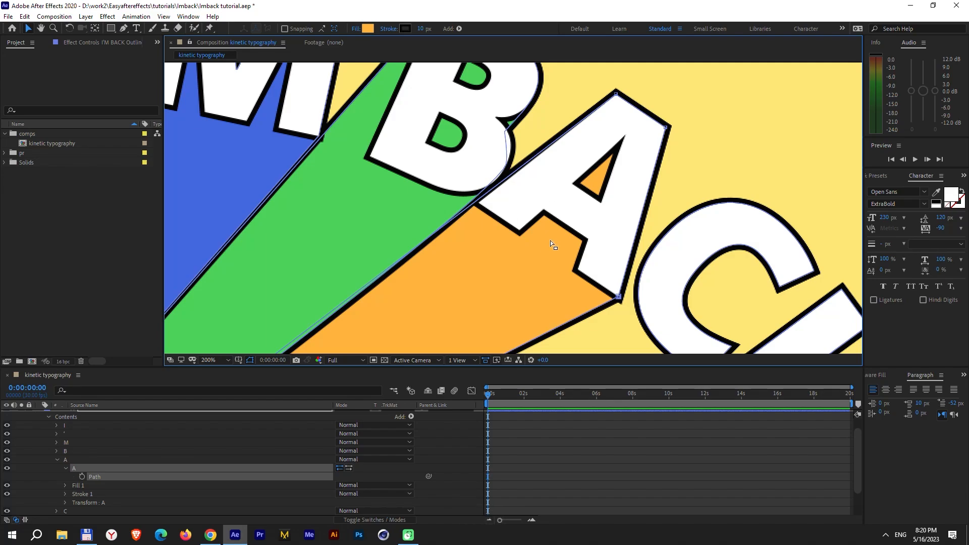
Set the fill of the duplicated letter C to turquoise (3DE6DC)
scroll(550, 240, down, 2)
drag(534, 219, 502, 165)
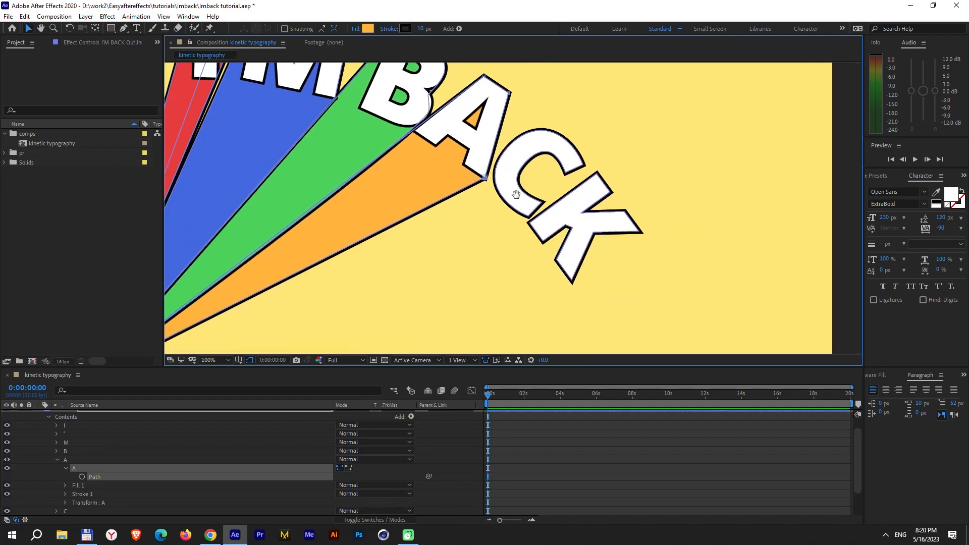
click(57, 459)
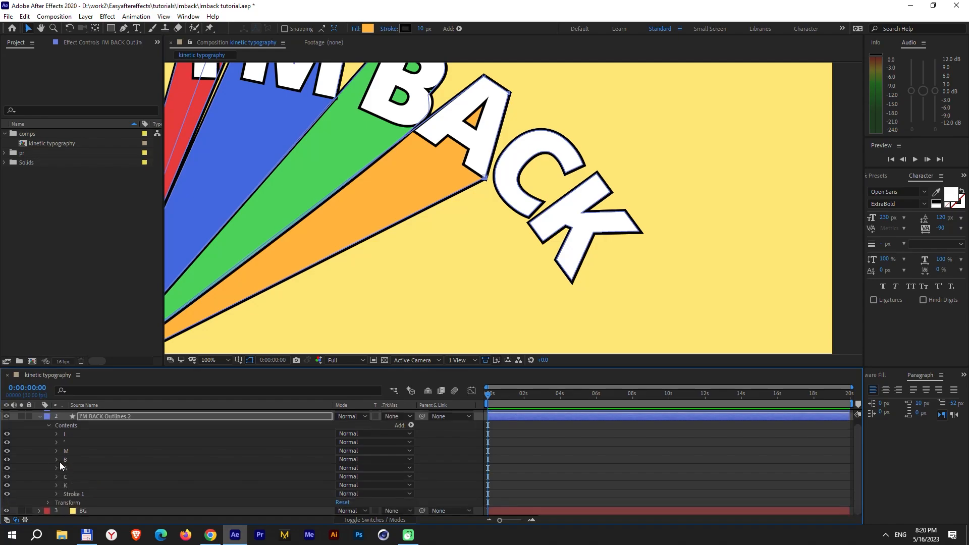
click(77, 478)
click(56, 477)
click(94, 485)
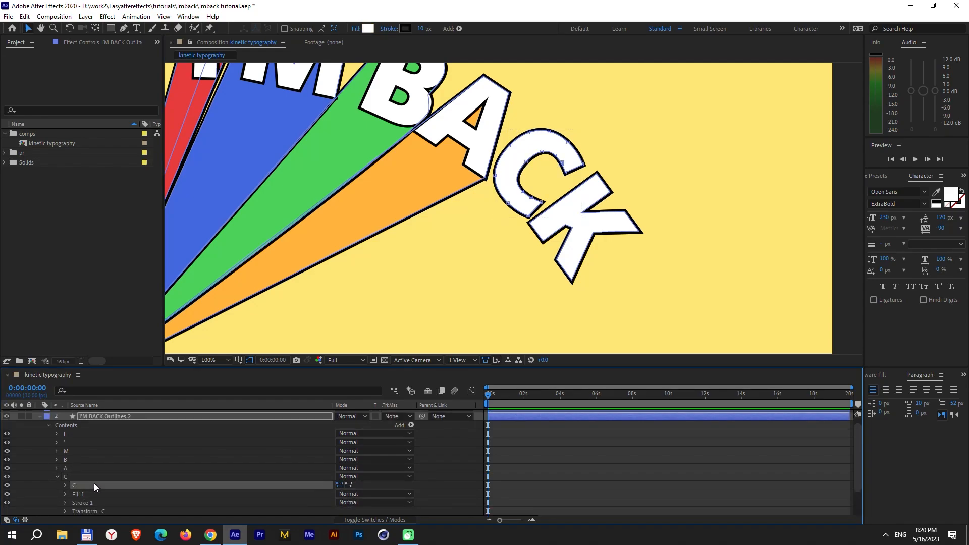
drag(408, 241, 427, 205)
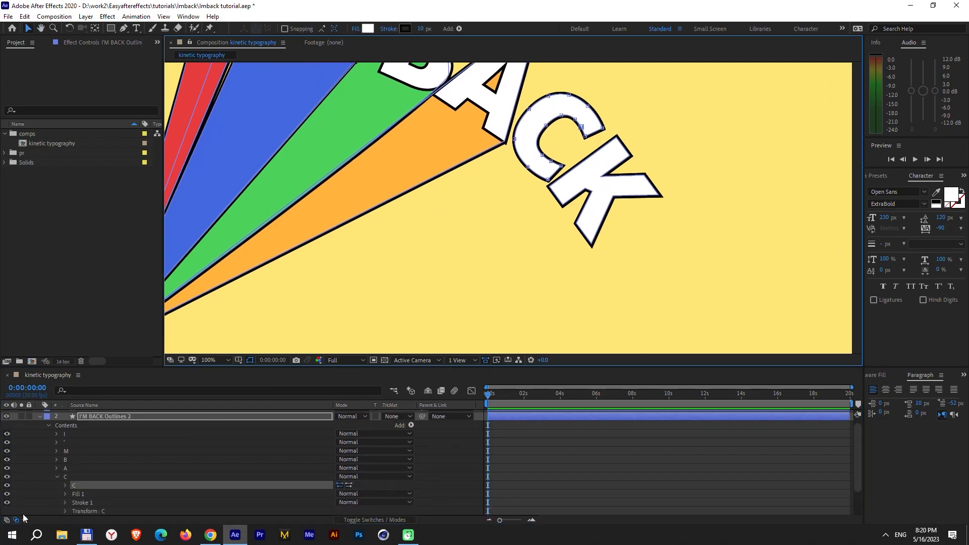
click(78, 494)
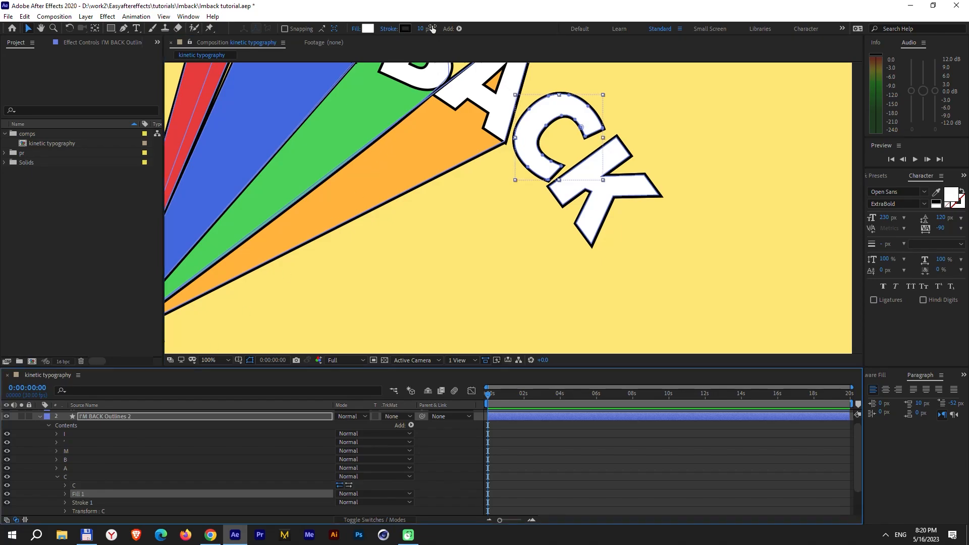
click(369, 29)
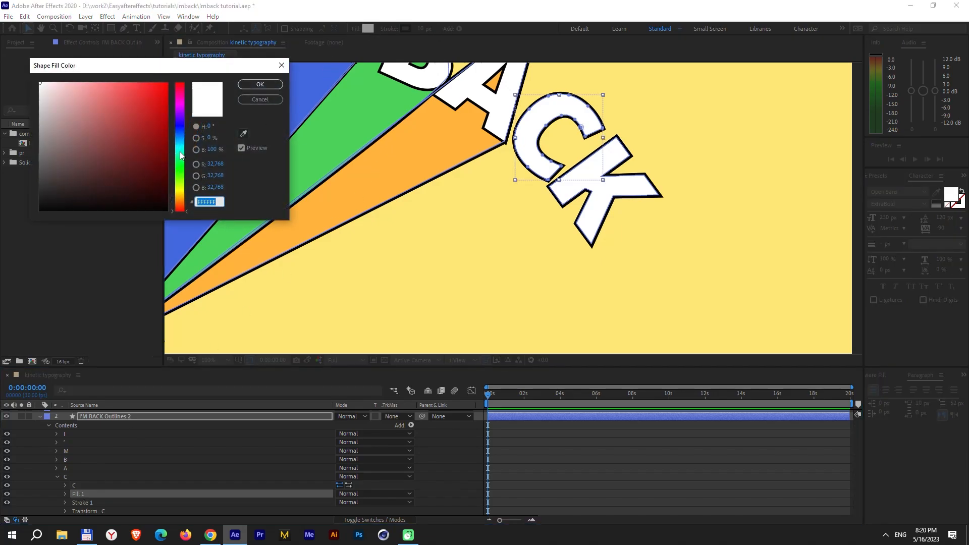
drag(179, 154, 179, 148)
drag(128, 97, 134, 95)
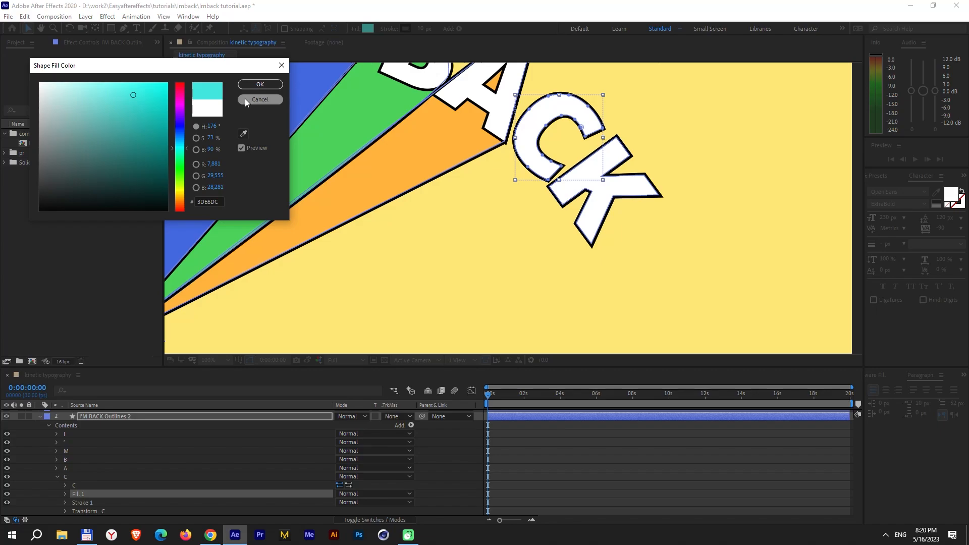
click(261, 85)
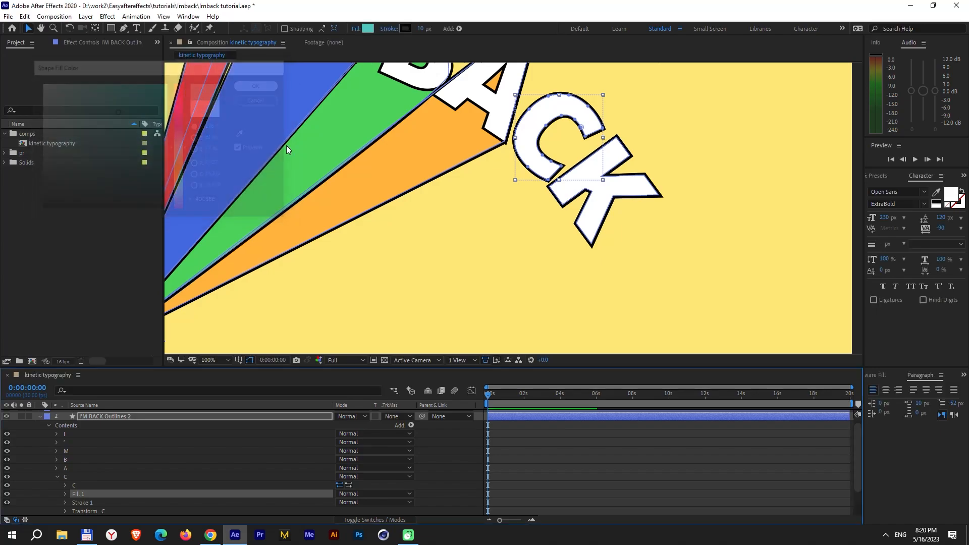
Pull a vertex on the C path's outer curve down toward the shared tip and convert it to a corner point
key(period)
drag(541, 126, 265, 263)
drag(271, 261, 578, 122)
ctrl+alt+click(577, 124)
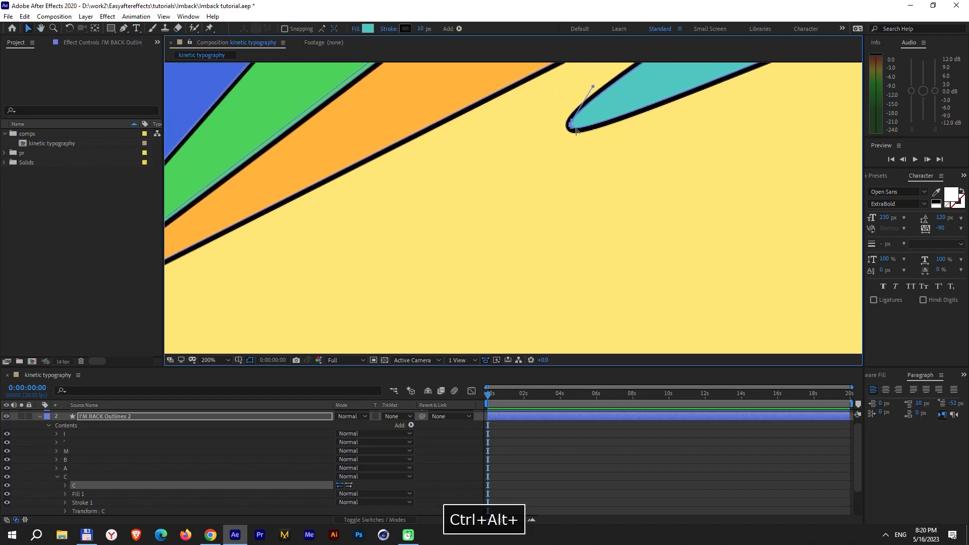
key(ctrl+z)
ctrl+alt+click(571, 126)
Move the C path's corner vertex to coincide exactly with the shared tip of the other spikes
drag(572, 126, 865, 79)
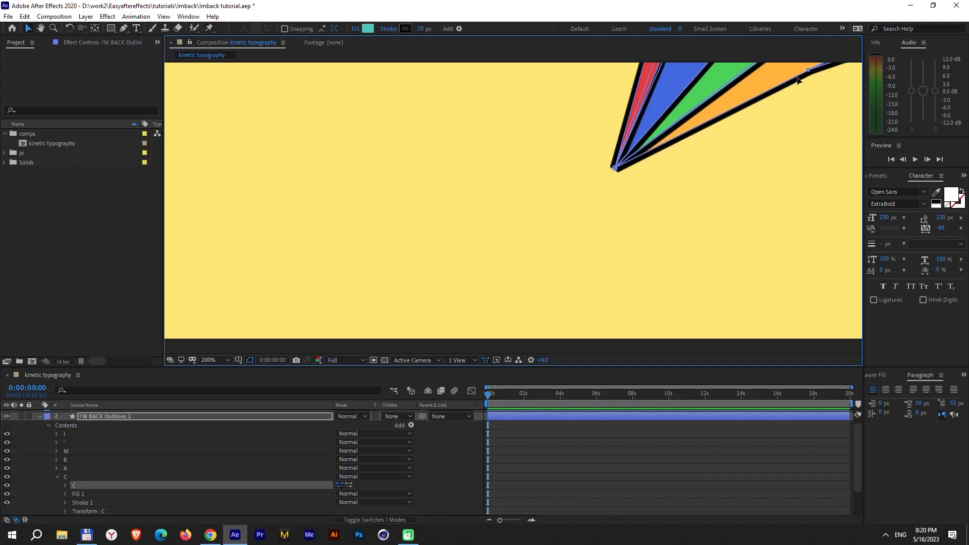
drag(808, 70, 639, 174)
scroll(638, 166, up, 3)
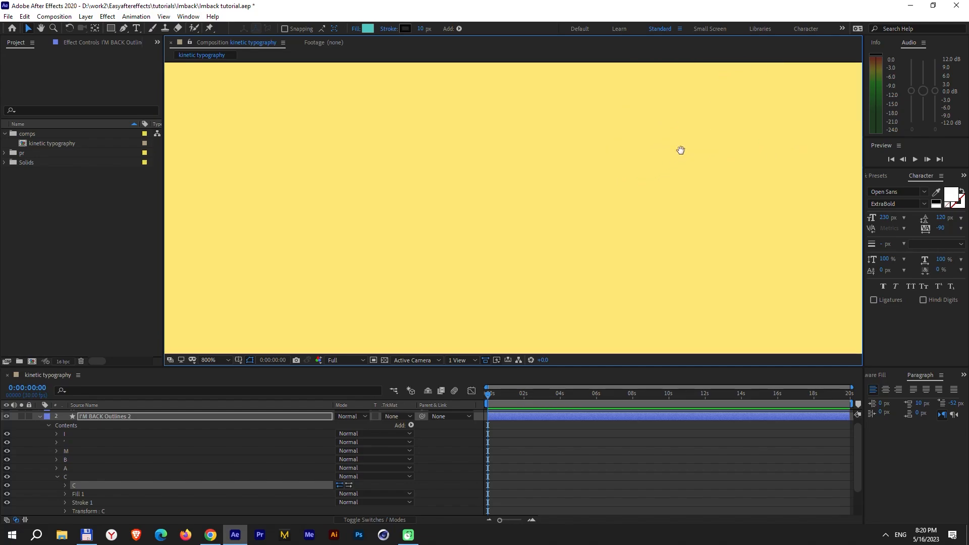
drag(703, 258, 615, 237)
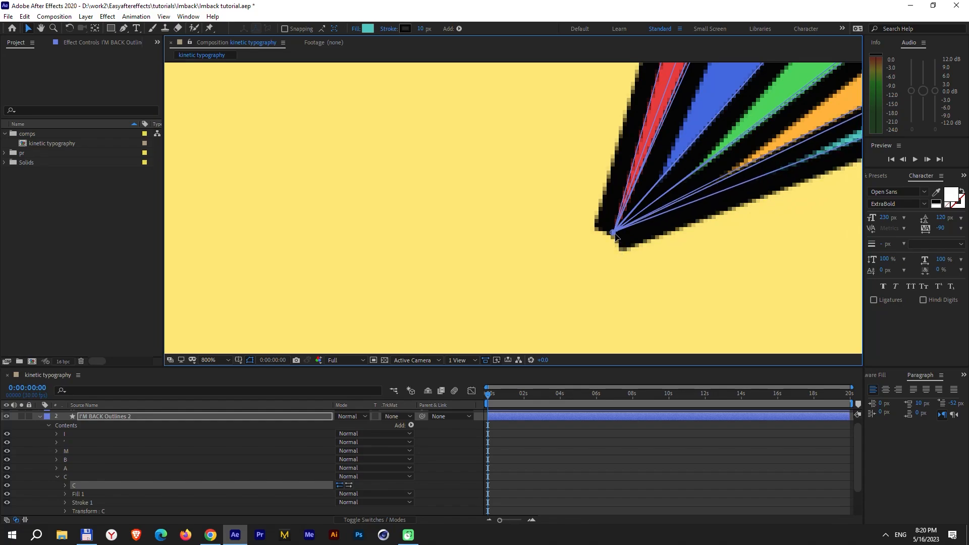
Delete the C path's two vertices on the outer curve facing the letter A
scroll(616, 238, down, 6)
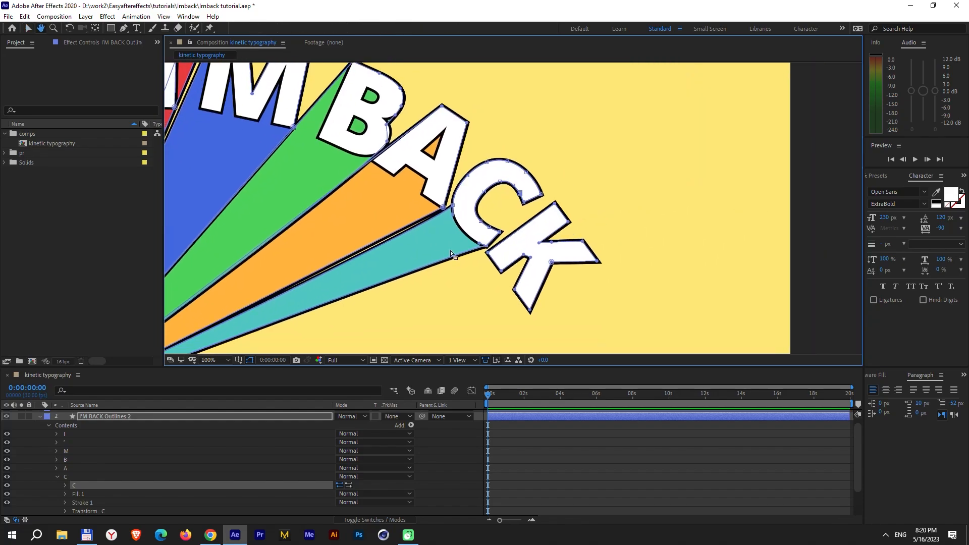
scroll(497, 230, up, 2)
key(Delete)
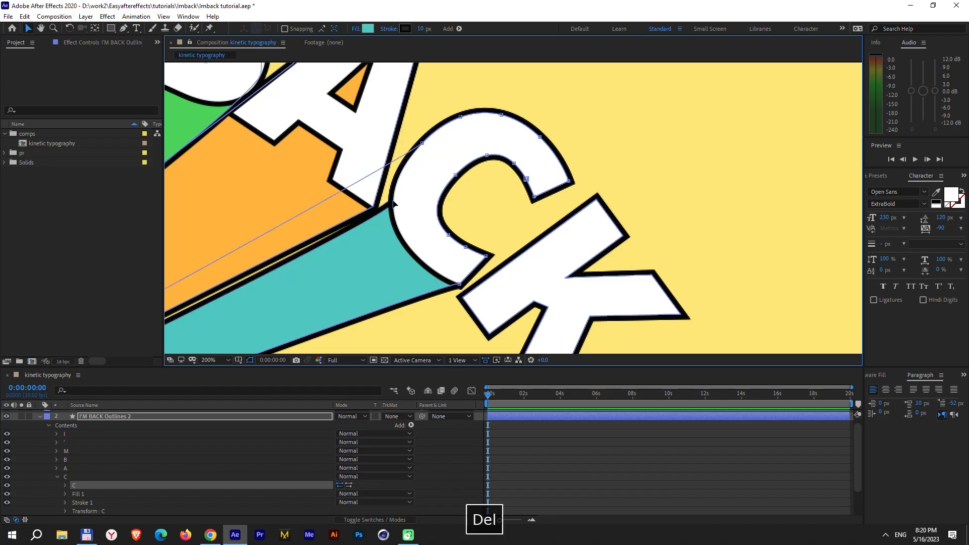
key(Delete)
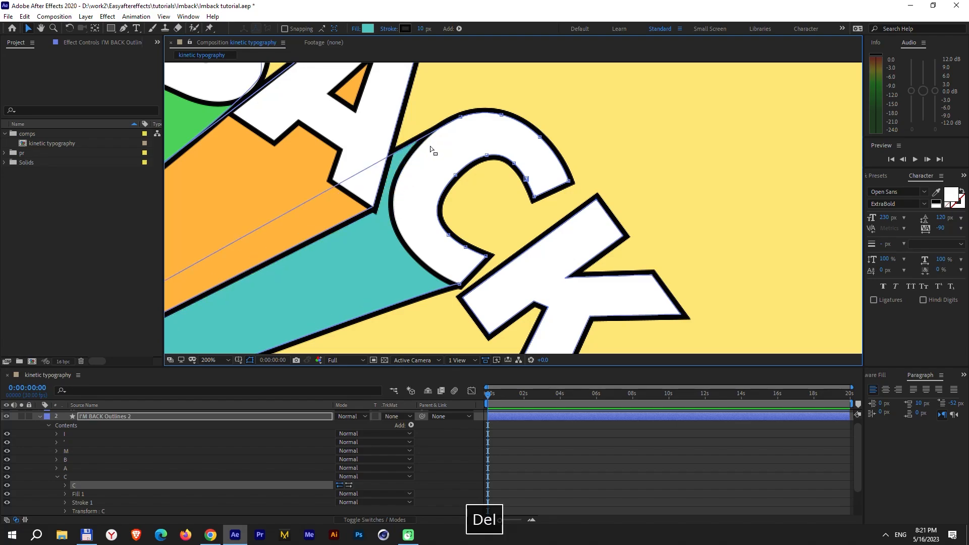
Delete the C path's intermediate vertices along the inner curve of the letter's opening
drag(490, 179, 476, 137)
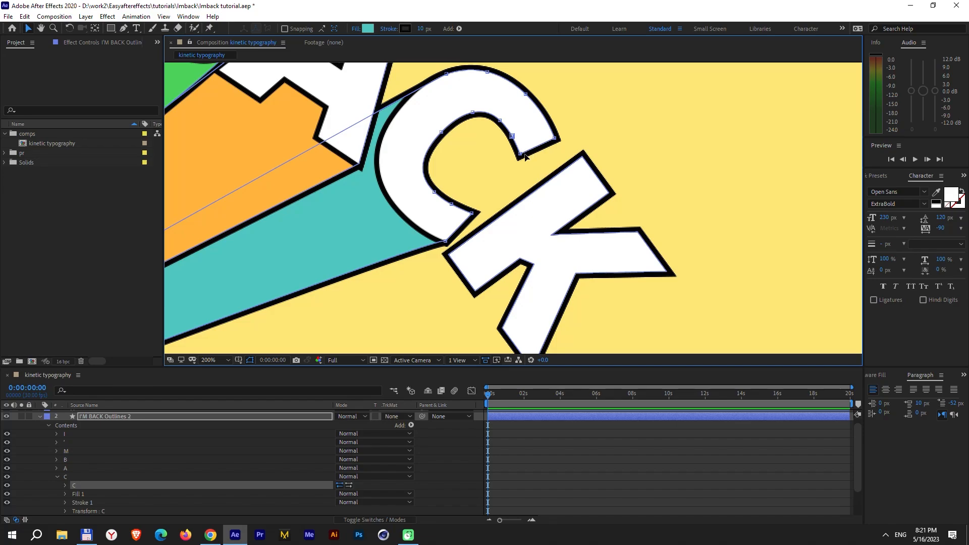
key(Delete)
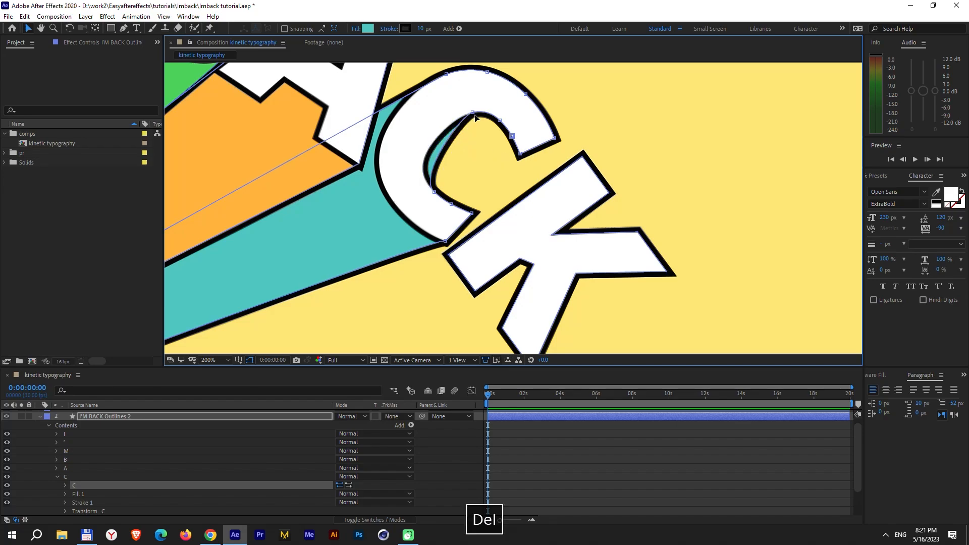
key(Delete)
key(Delete)
key(Delete)
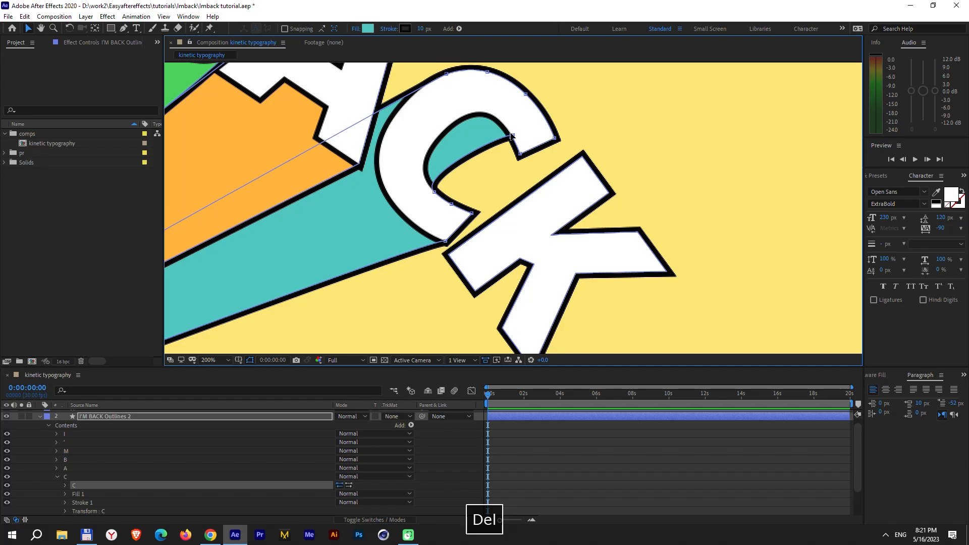
Tuck the C path's lower inner-curve vertex under the white letter and convert the upper arm's inner-end vertex to a corner point
drag(452, 205, 432, 197)
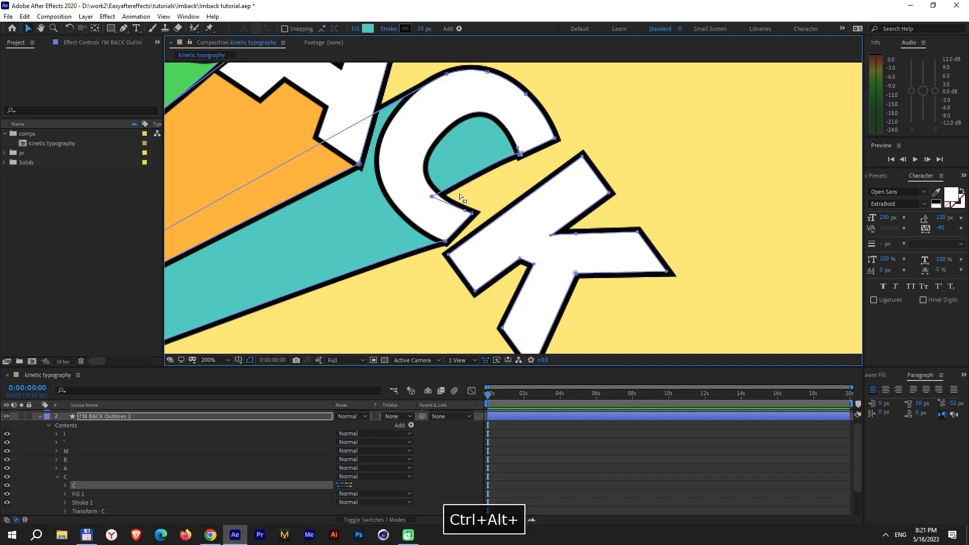
ctrl+alt+click(518, 154)
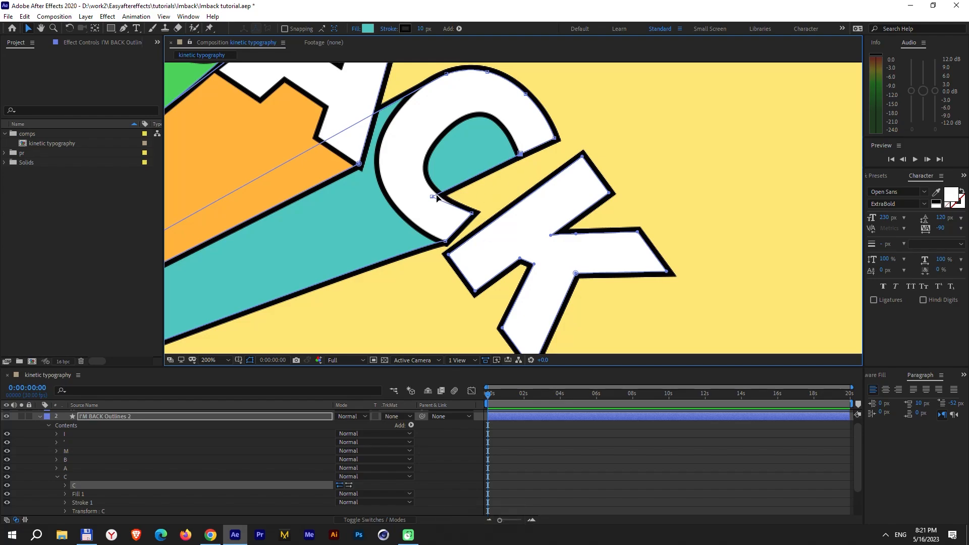
drag(432, 197, 479, 157)
scroll(426, 191, down, 1)
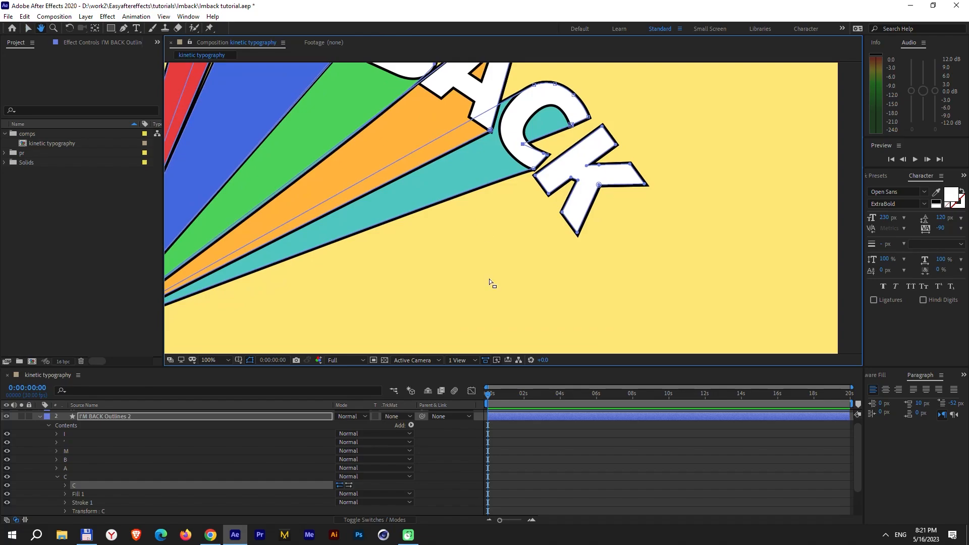
click(601, 343)
drag(727, 189, 681, 243)
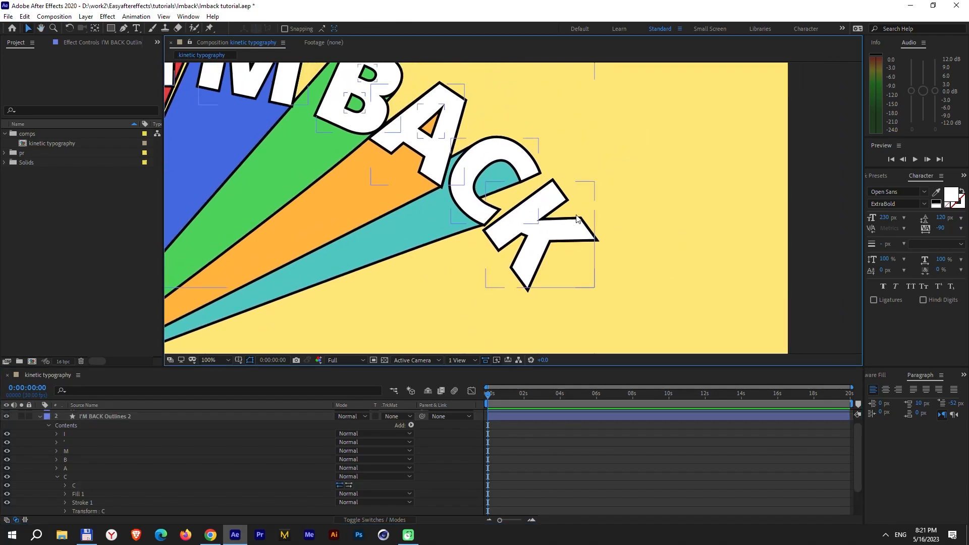
scroll(621, 239, down, 2)
drag(616, 242, 581, 221)
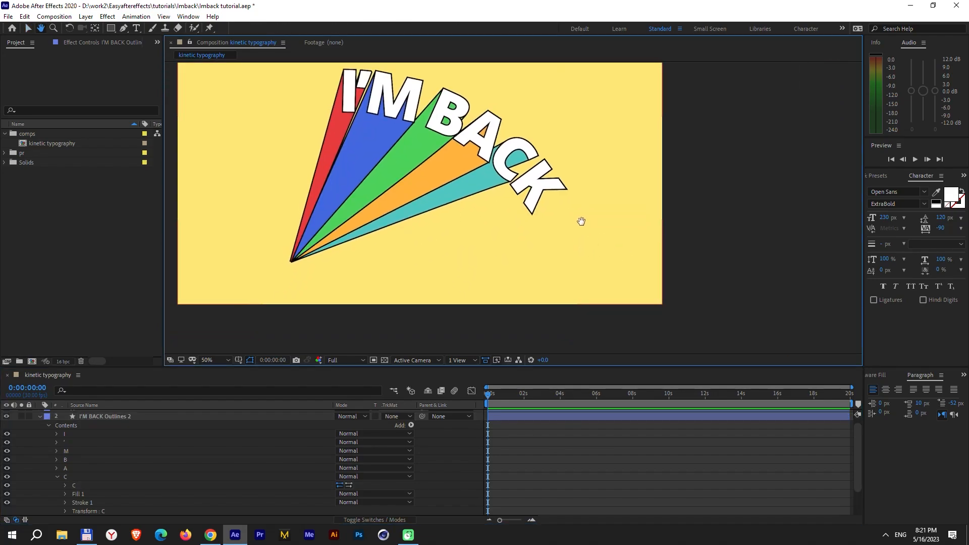
scroll(581, 220, up, 2)
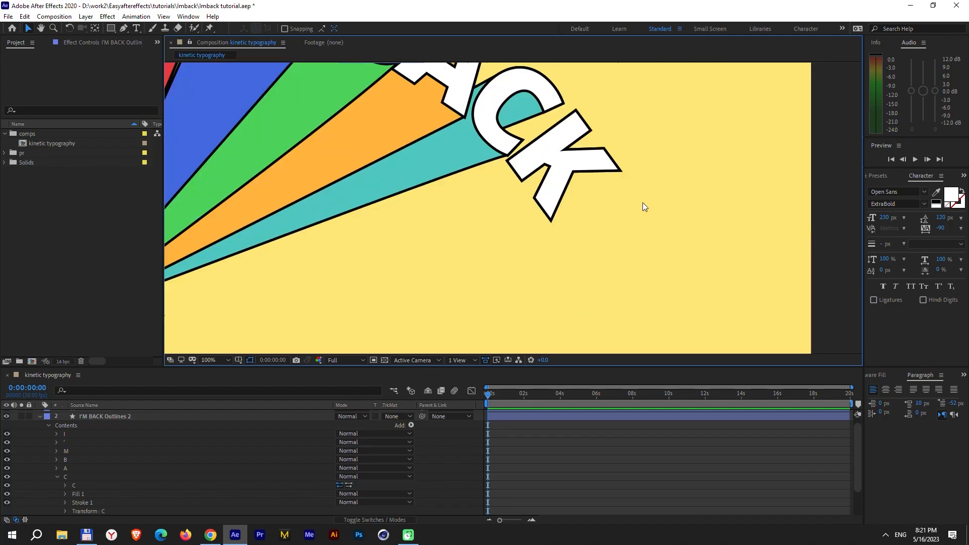
scroll(643, 202, down, 2)
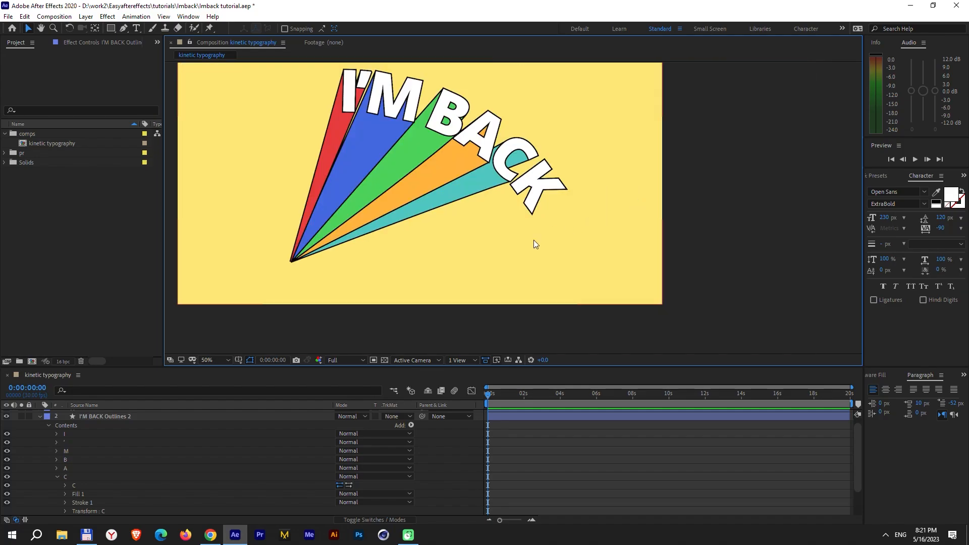
Set the fill of the duplicated letter K to magenta (C11DCB)
click(56, 476)
click(72, 486)
click(56, 486)
scroll(98, 481, down, 1)
click(92, 476)
click(86, 468)
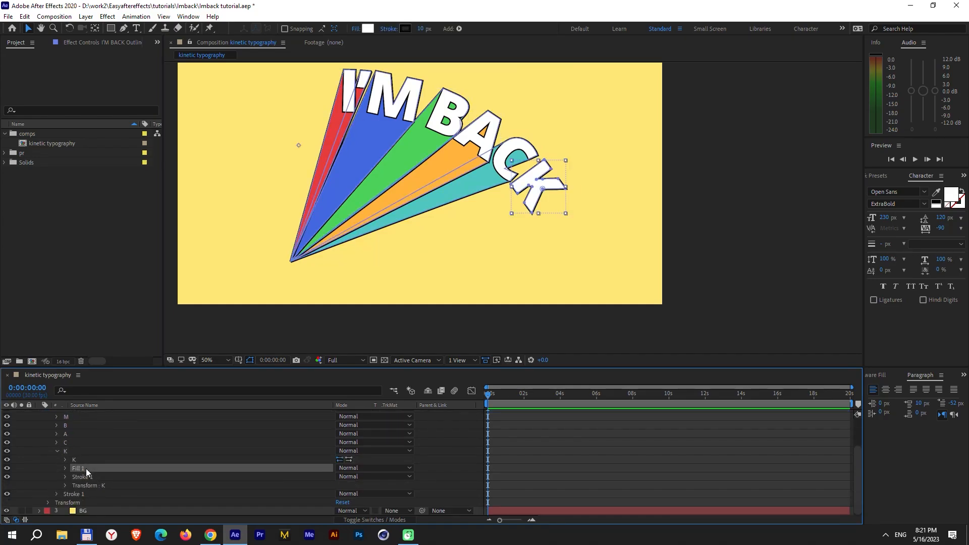
click(372, 29)
drag(180, 189, 182, 96)
click(150, 108)
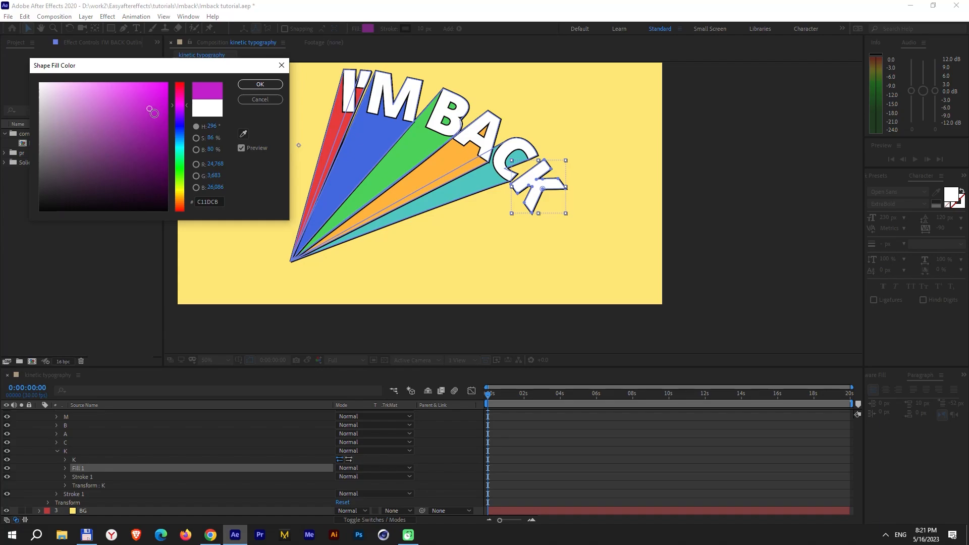
click(256, 84)
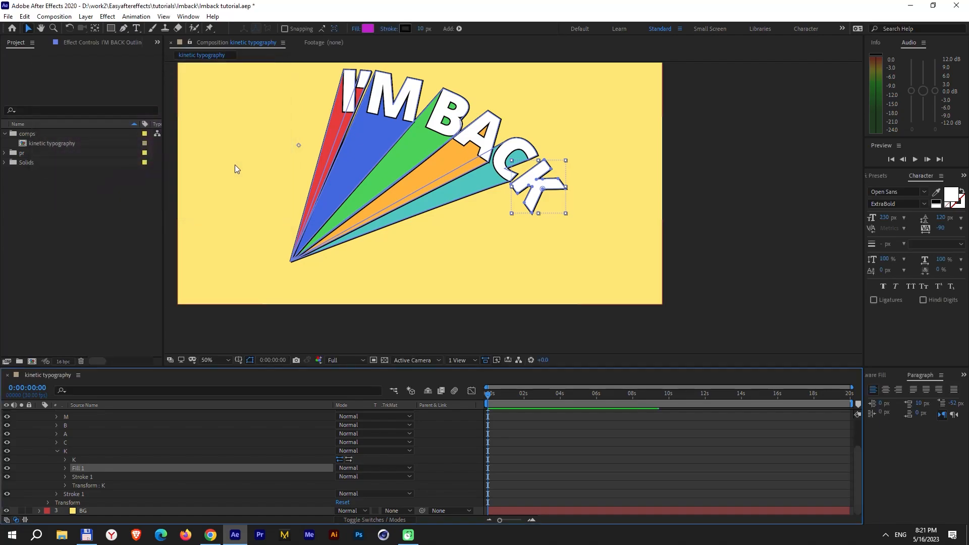
Delete the K path's vertices in the notch between the stem and lower leg, plus the leg's adjacent foot corner
click(65, 457)
scroll(532, 181, up, 4)
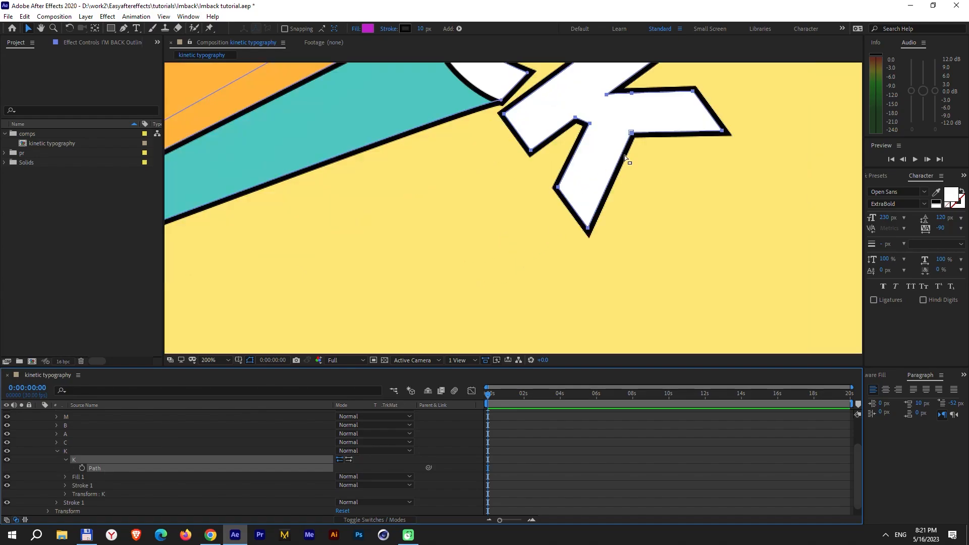
click(535, 167)
key(Delete)
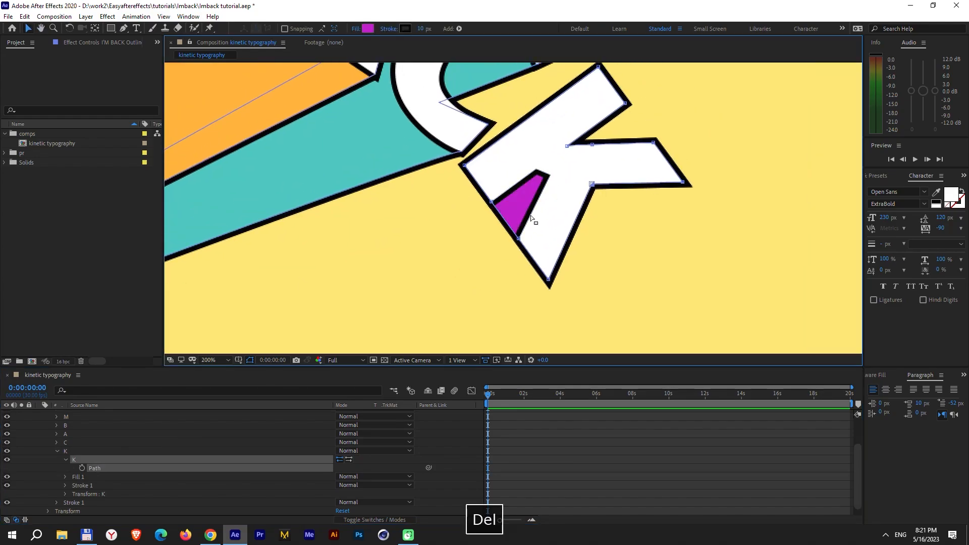
click(518, 238)
key(Delete)
Move the K path's stem foot vertex onto the shared tip of the other spikes
drag(491, 202, 286, 289)
drag(400, 247, 747, 125)
drag(635, 168, 446, 194)
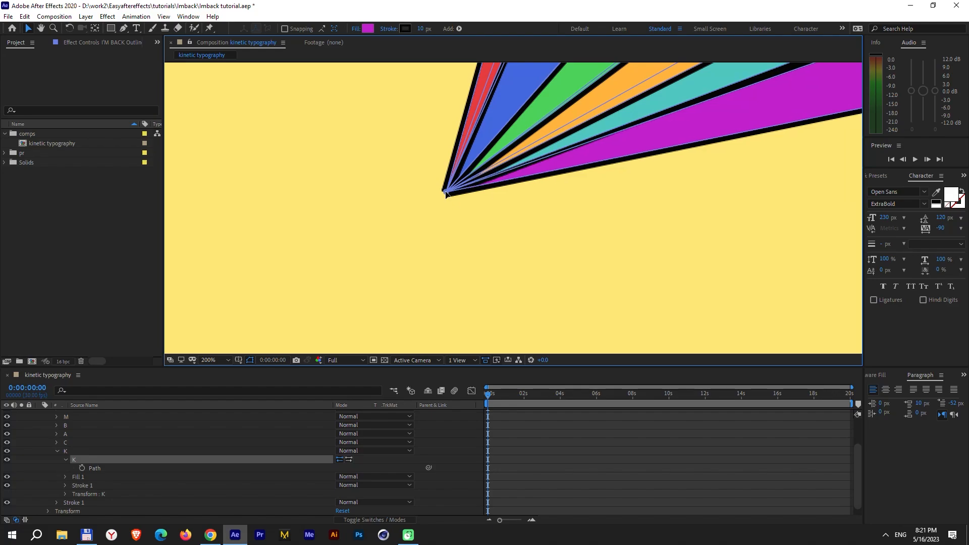
Delete the K path's stem corner vertex next to the letter C
drag(676, 159, 365, 253)
drag(838, 105, 411, 237)
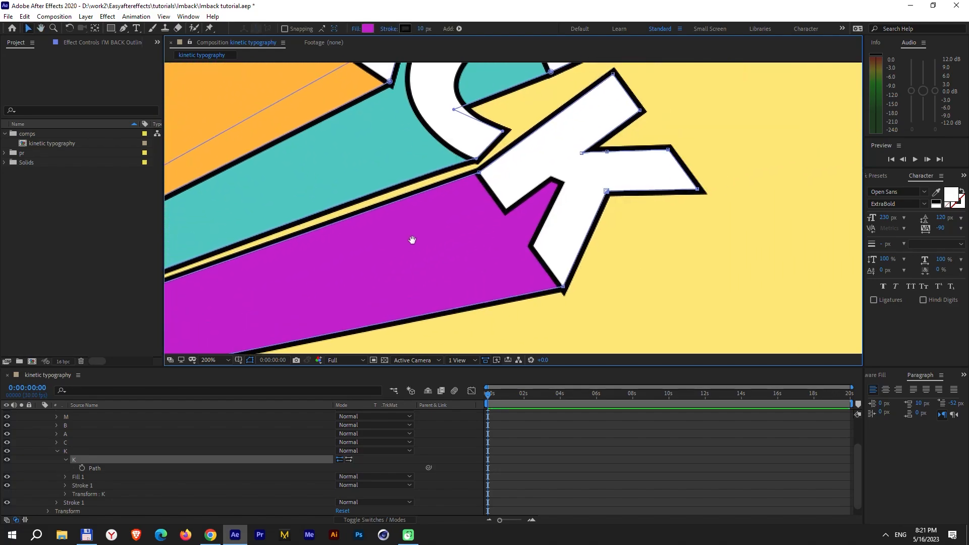
click(479, 174)
key(Delete)
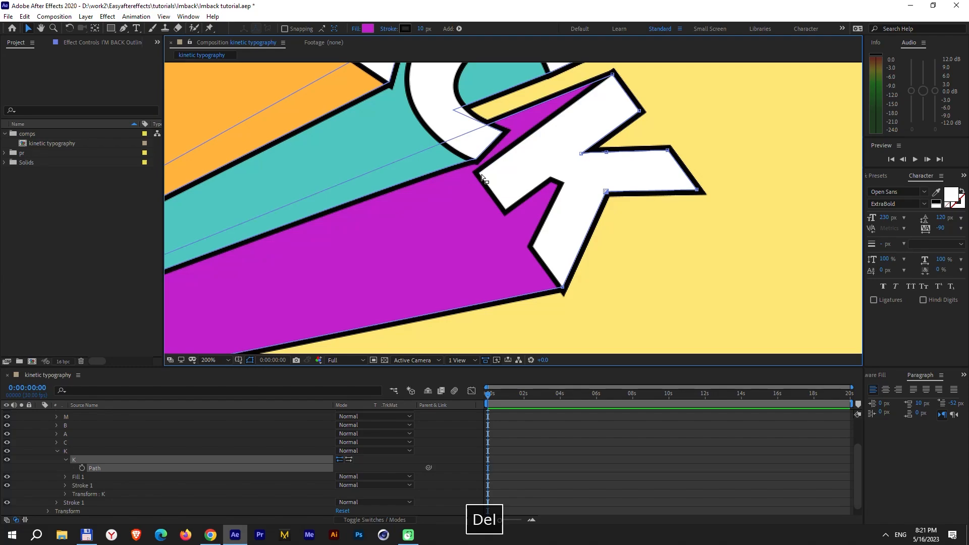
Move the K path's inner vertex between its two legs underneath the white letter and deselect the path
drag(587, 183, 450, 208)
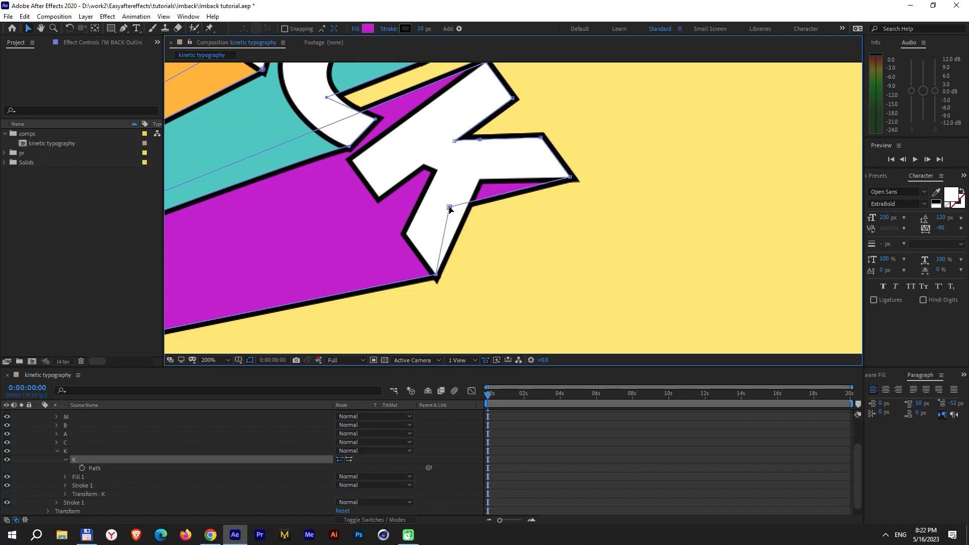
key(comma)
click(509, 415)
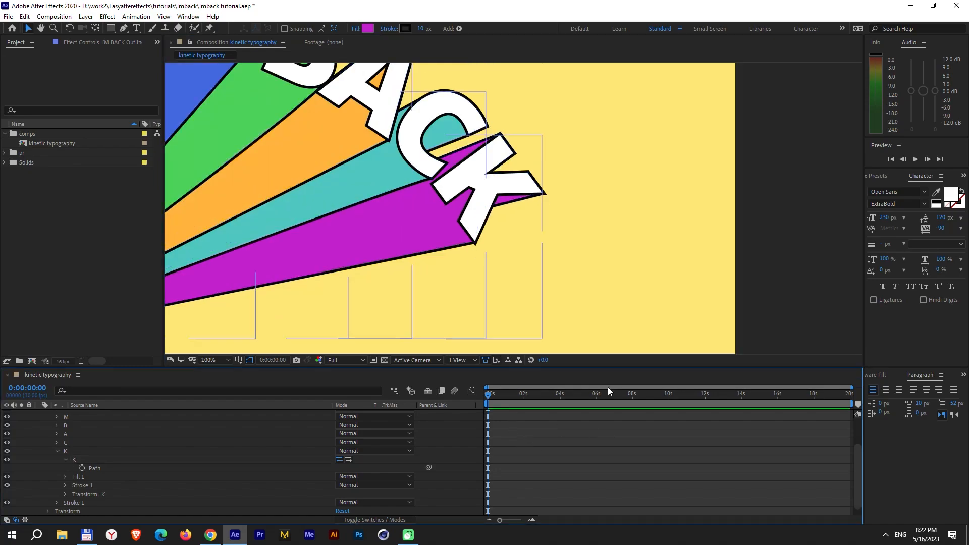
key(comma)
Set the Line Join of Stroke 1 on the I'M BACK Outlines 2 layer to Round Join
scroll(133, 425, up, 3)
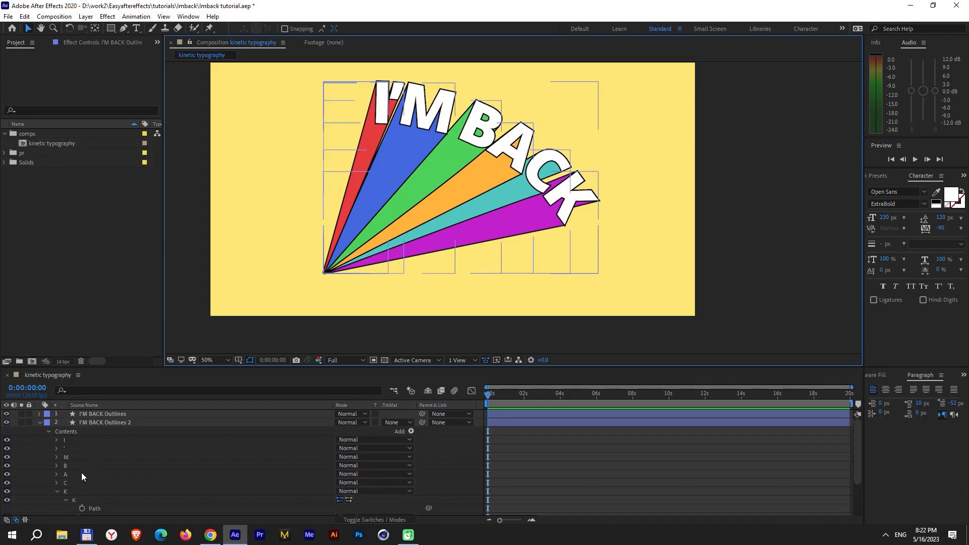
click(55, 489)
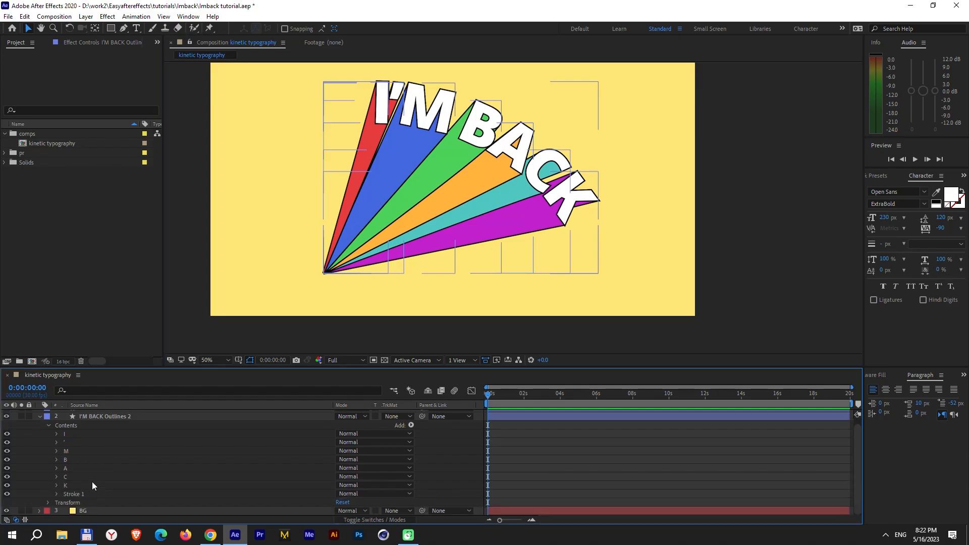
click(55, 492)
scroll(56, 492, down, 3)
key(period)
key(period)
scroll(458, 250, down, 2)
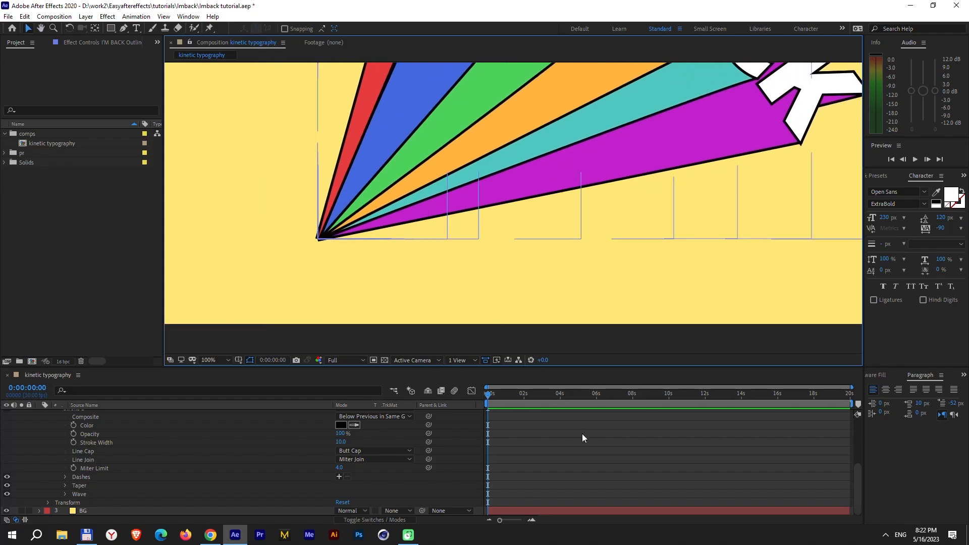
drag(320, 255, 427, 202)
scroll(435, 216, up, 1)
drag(440, 254, 501, 253)
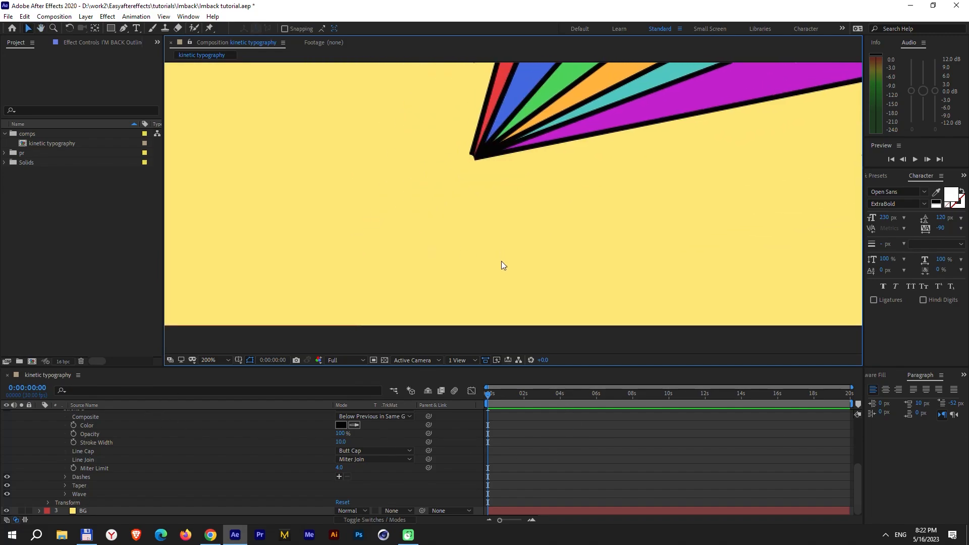
click(380, 450)
click(367, 461)
click(379, 479)
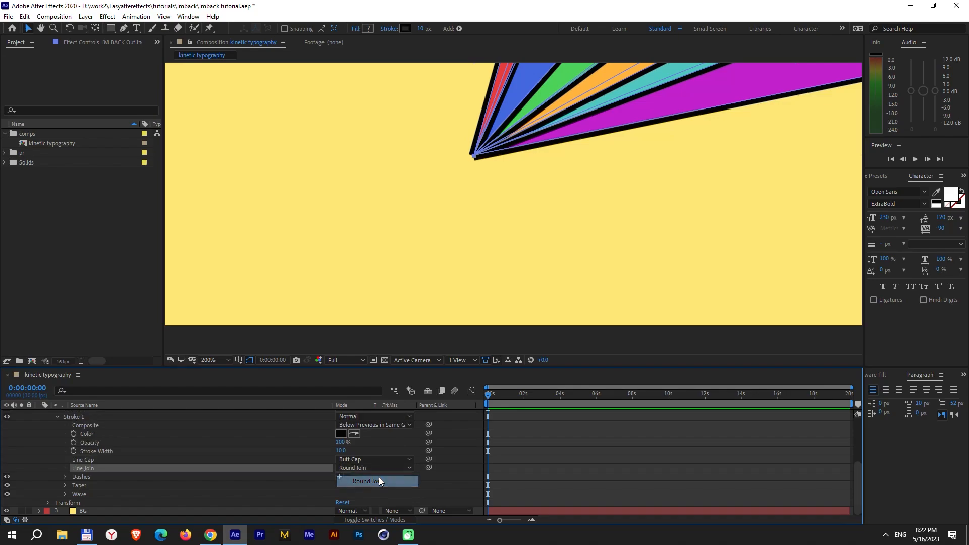
click(717, 253)
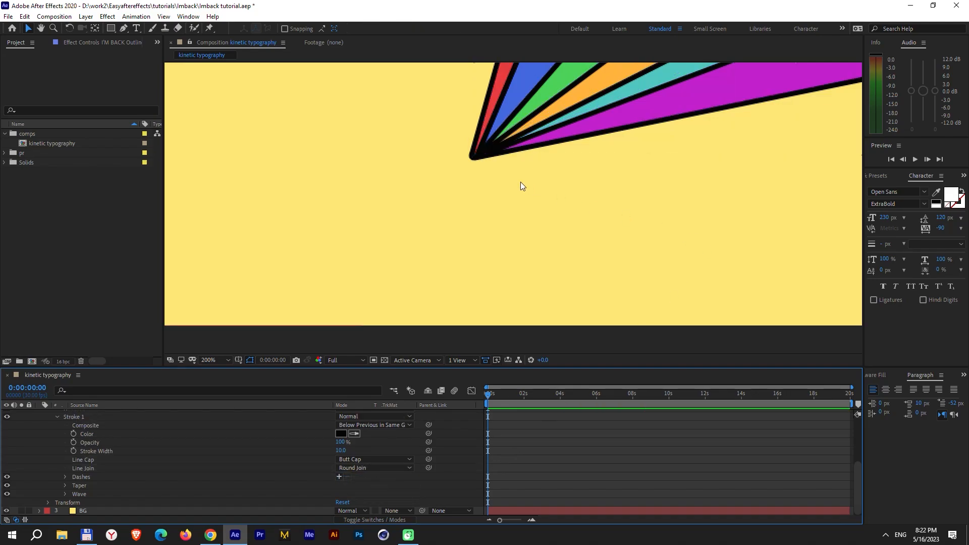
Examine the spikes from the shared tip up to the lettering, both close up and across the whole composition
drag(506, 221, 226, 293)
scroll(413, 222, down, 1)
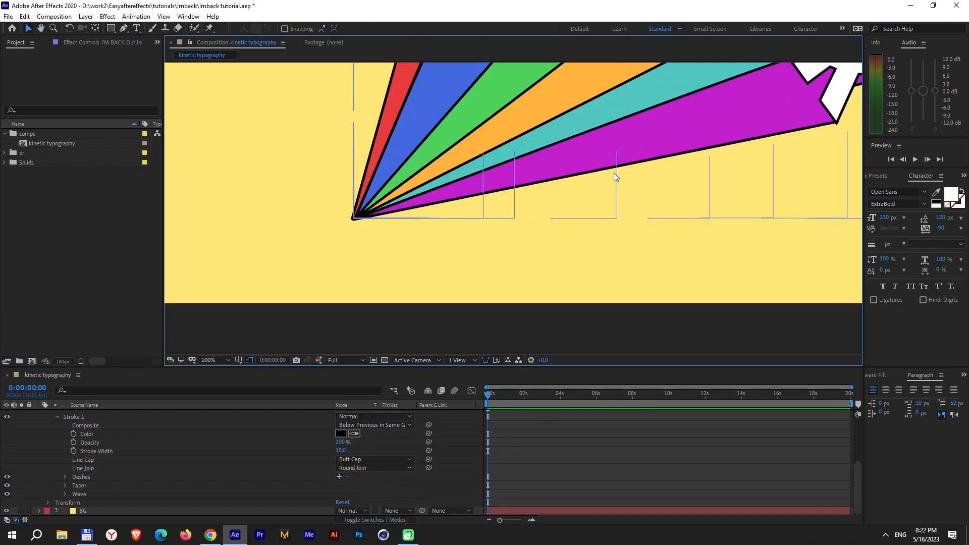
drag(614, 173, 443, 265)
drag(711, 184, 654, 267)
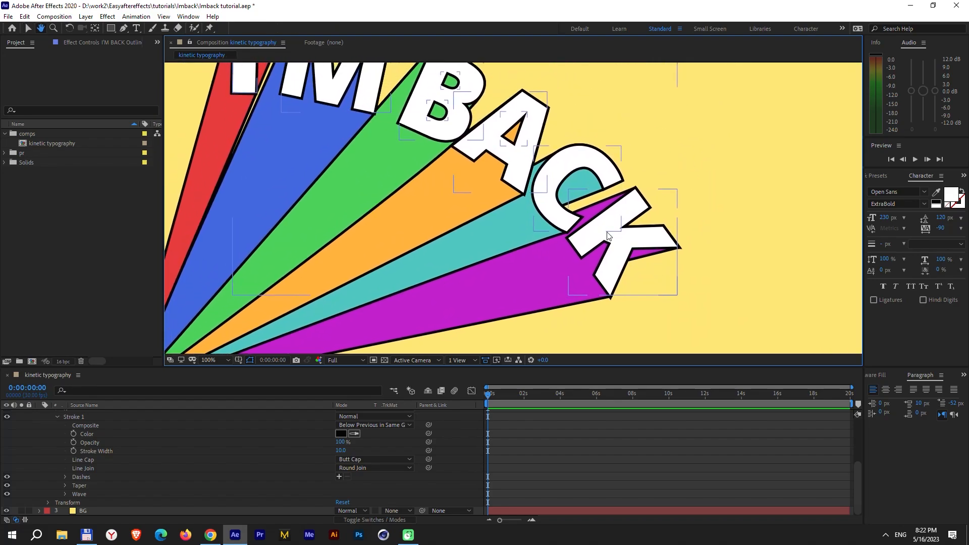
scroll(506, 238, down, 2)
drag(473, 248, 489, 223)
scroll(544, 232, up, 1)
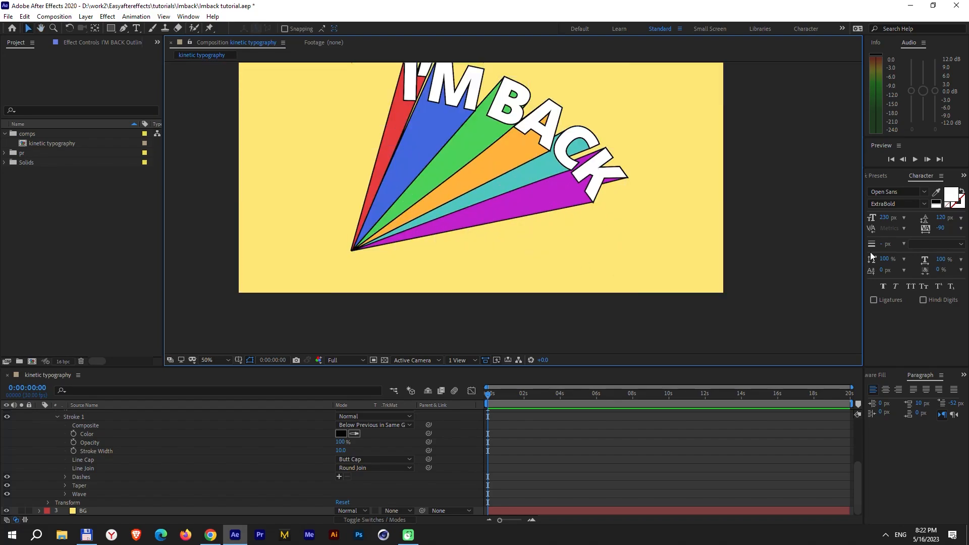
Group all the letter shapes from I to K in the I'M BACK Outlines 2 layer, leaving Stroke 1 outside the group
scroll(110, 466, up, 5)
click(47, 426)
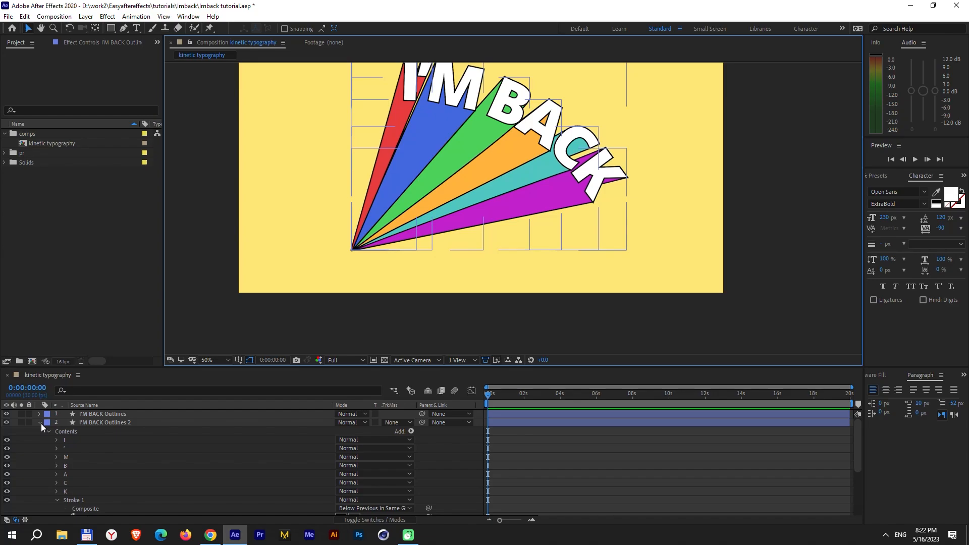
click(57, 500)
scroll(101, 457, down, 1)
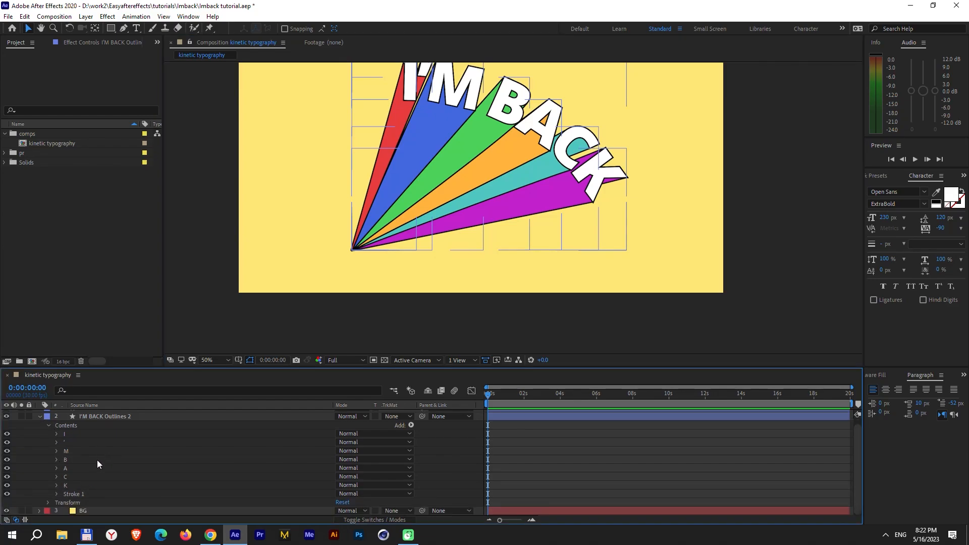
click(72, 485)
click(71, 434)
shift+click(76, 487)
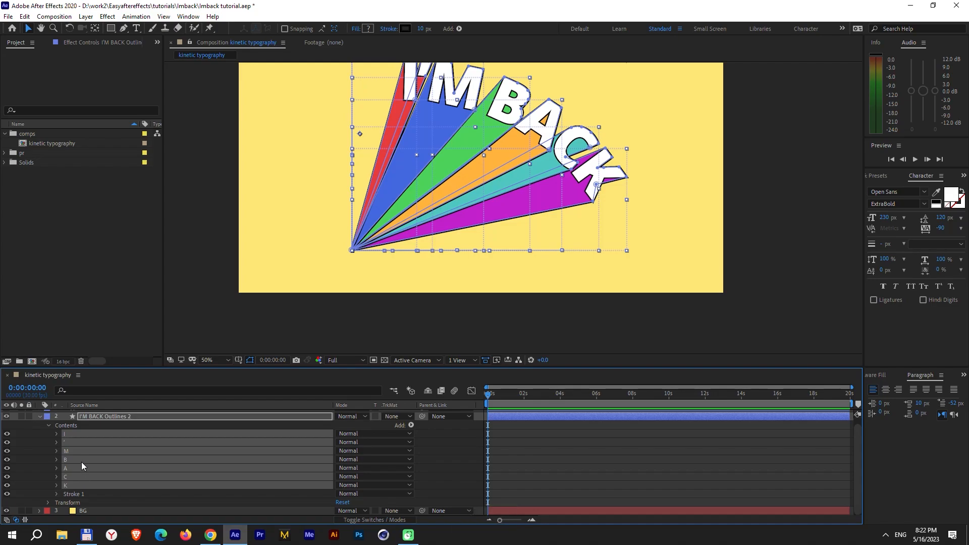
key(ctrl+g)
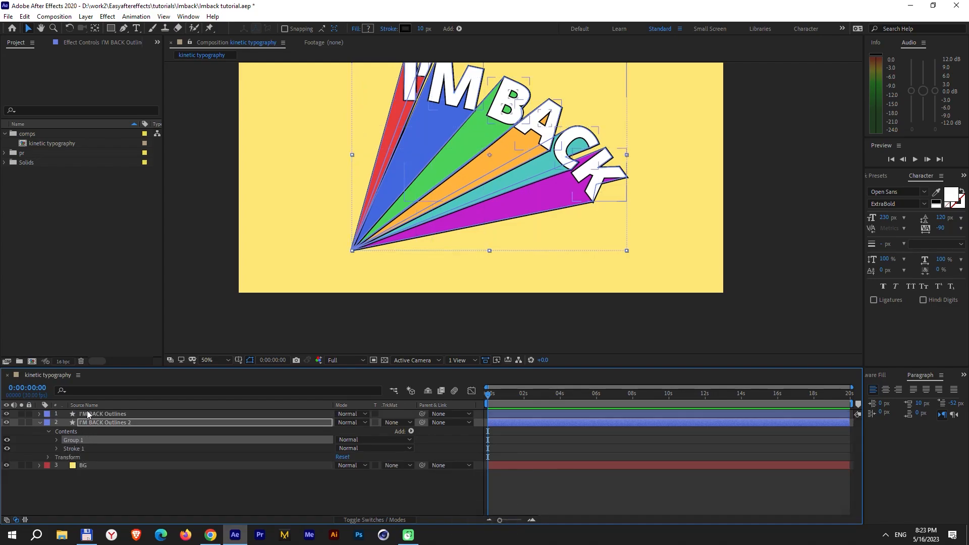
Group all the letter shapes from I to K in the I'M BACK Outlines layer, leaving Stroke 1 outside the group
click(87, 413)
click(40, 413)
click(70, 431)
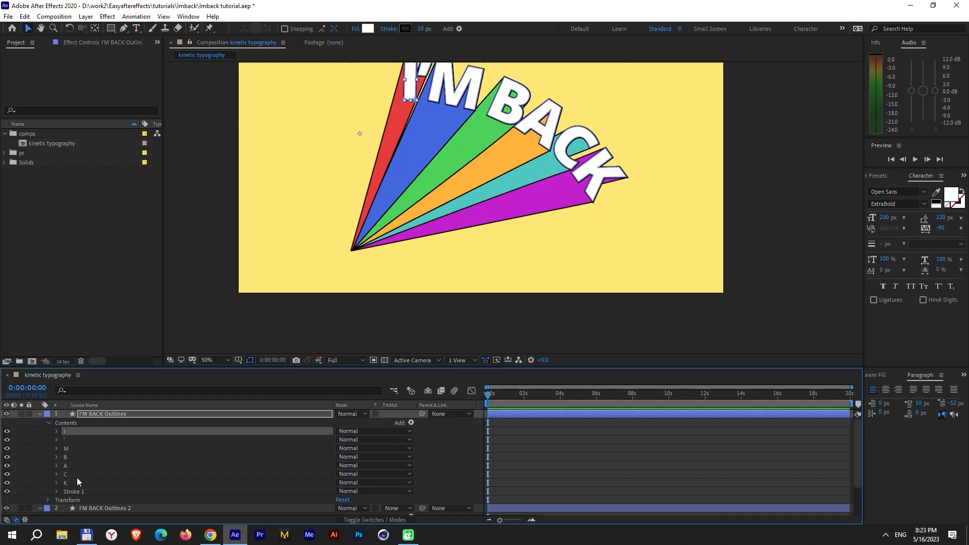
shift+click(76, 483)
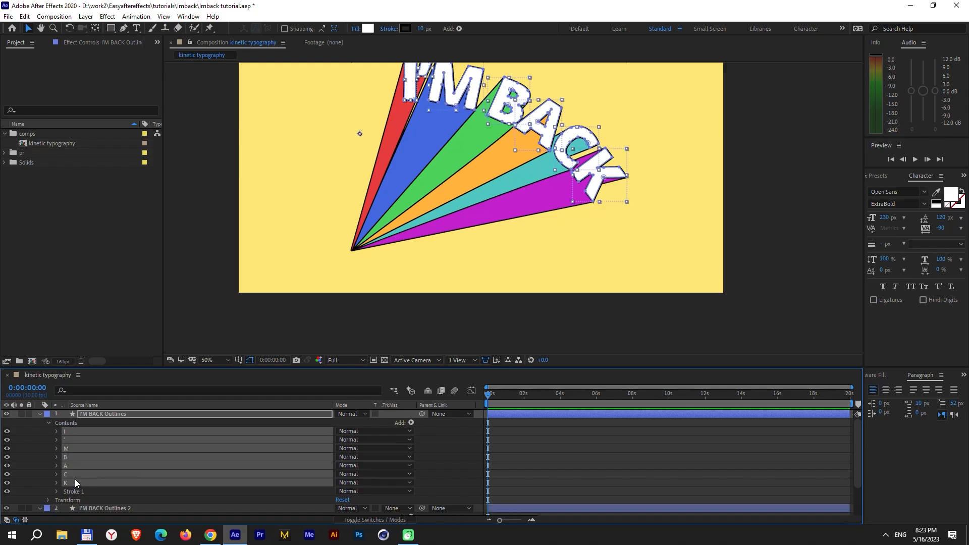
key(ctrl+g)
Copy the white letter group into the I'M BACK Outlines 2 layer, place it above Group 1, and hide the source layer
click(71, 432)
key(ctrl+c)
click(6, 414)
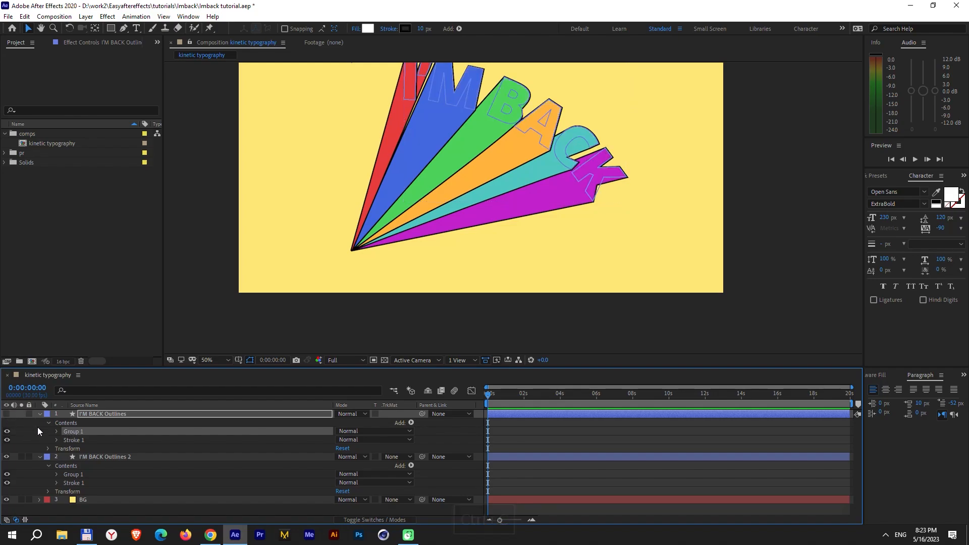
click(90, 456)
key(ctrl+v)
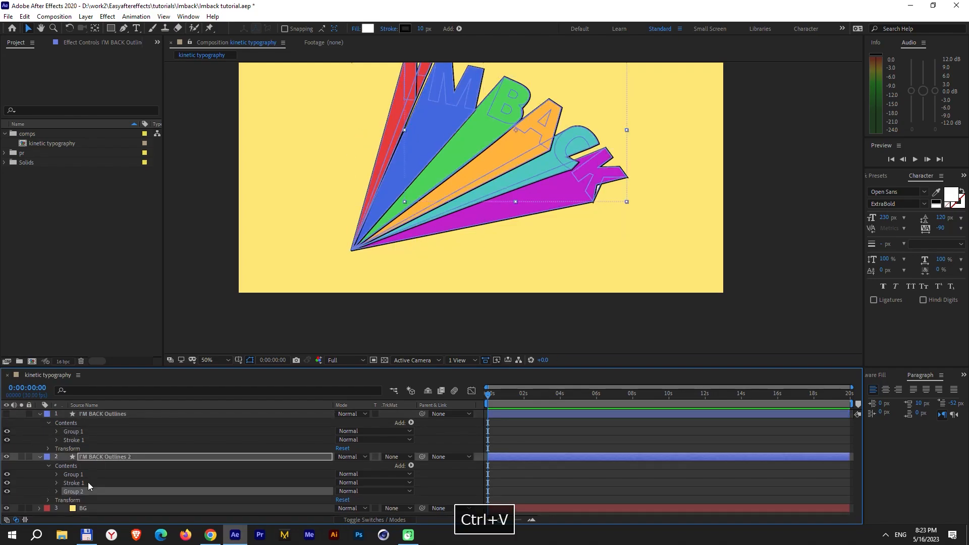
drag(77, 491, 77, 474)
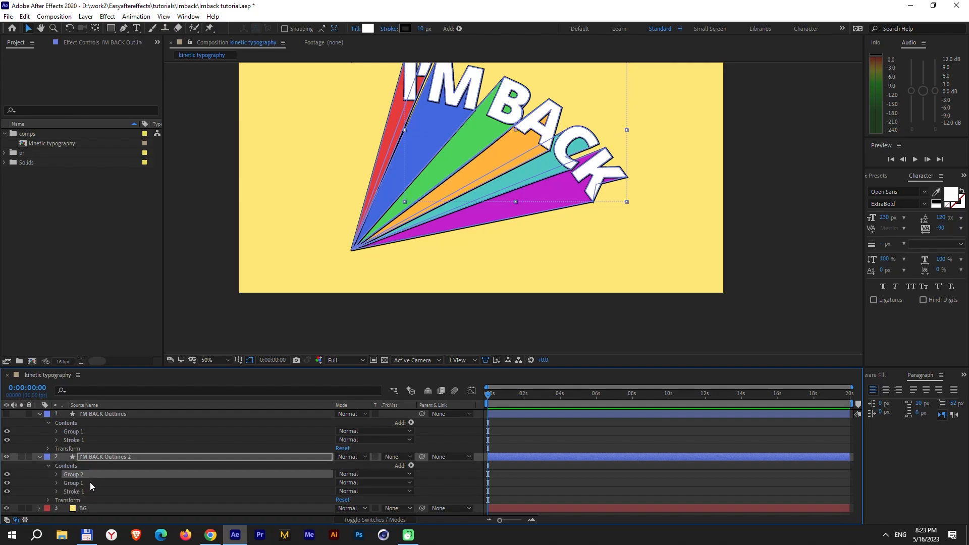
Check the pasted letter group by toggling its visibility, and delete the redundant I'M BACK Outlines layer
click(7, 471)
click(7, 474)
click(7, 475)
click(99, 414)
key(Delete)
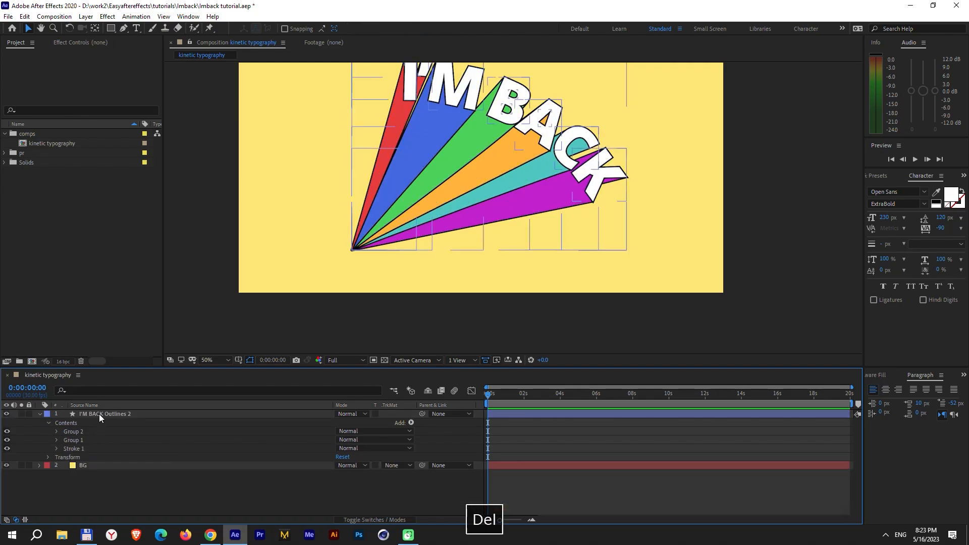
Keyframe every Path property of the I'M BACK Outlines 2 layer at 0 seconds and again at 2 seconds
click(99, 413)
click(69, 431)
click(96, 414)
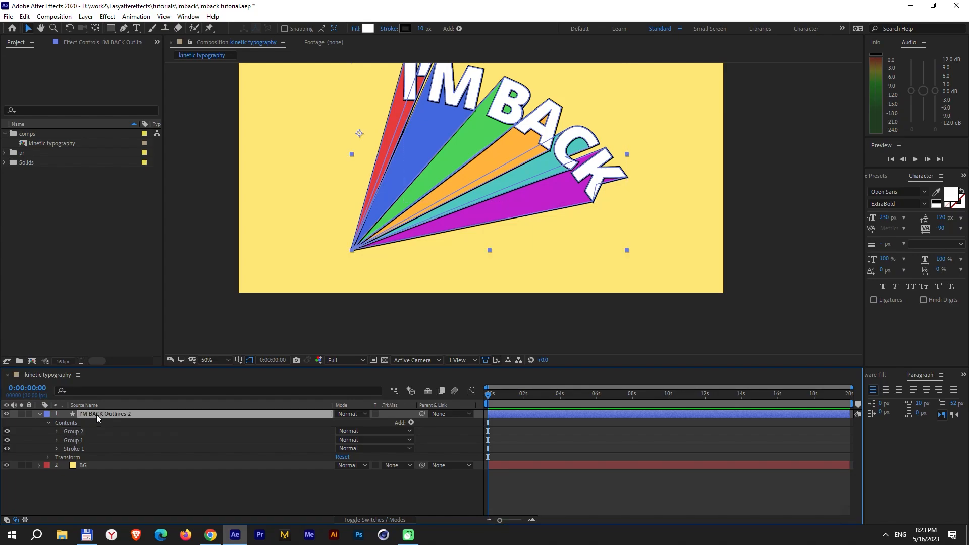
click(92, 387)
text(path)
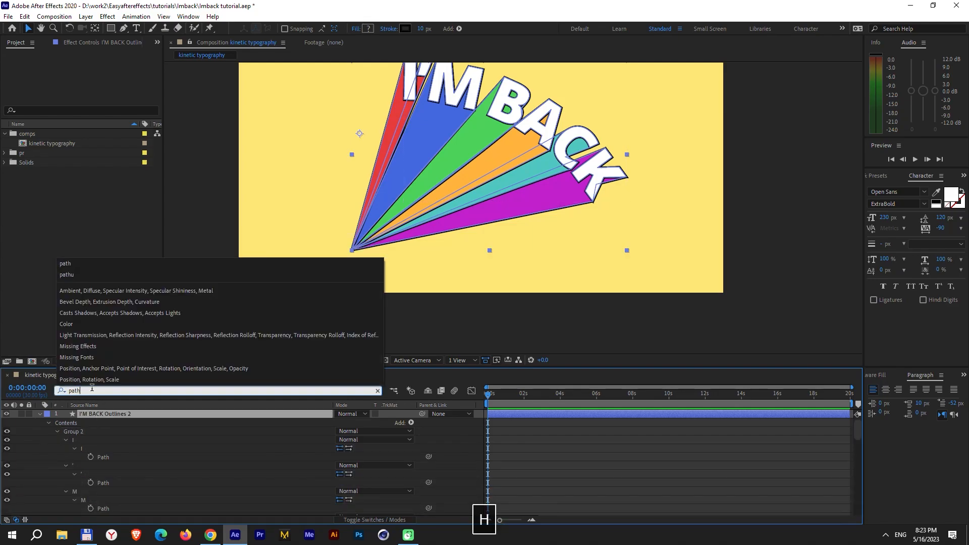
drag(91, 456, 107, 514)
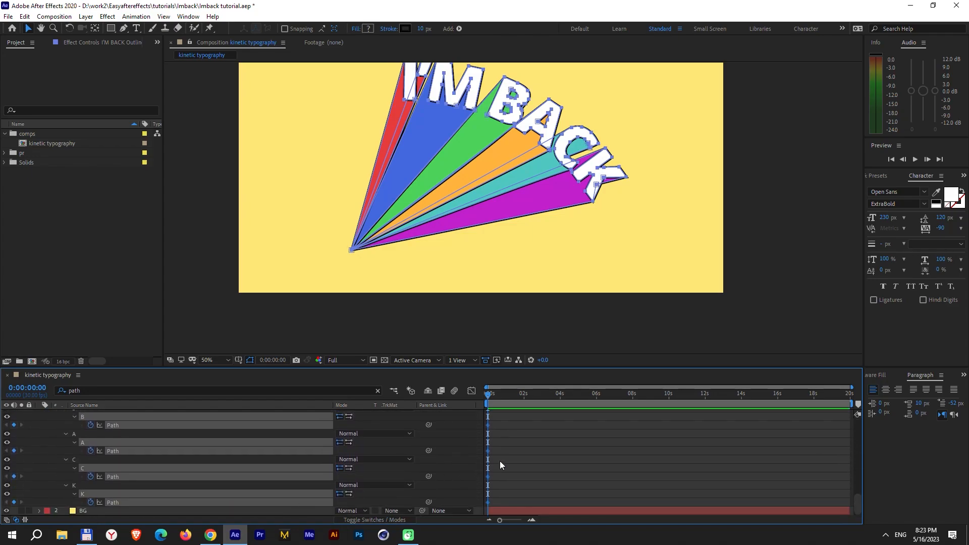
key(u)
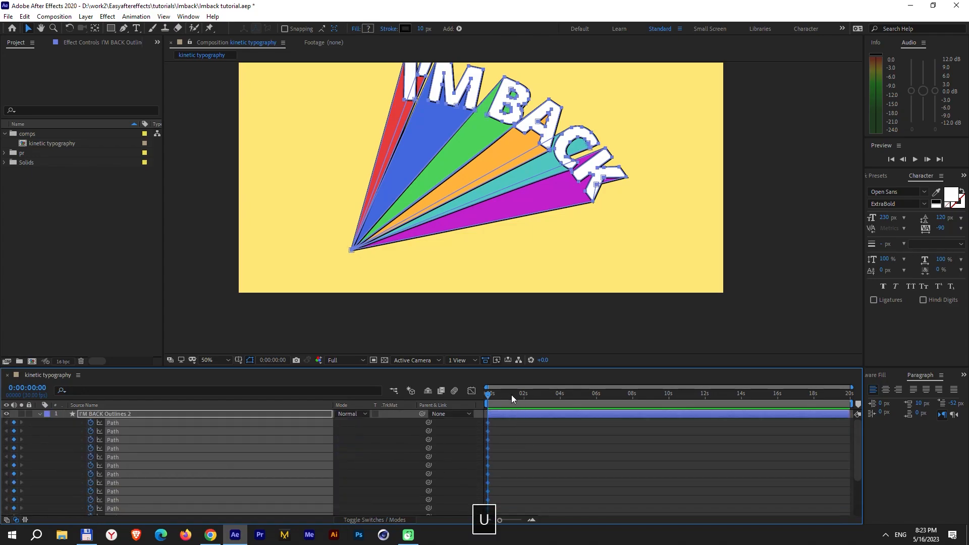
drag(491, 392, 524, 409)
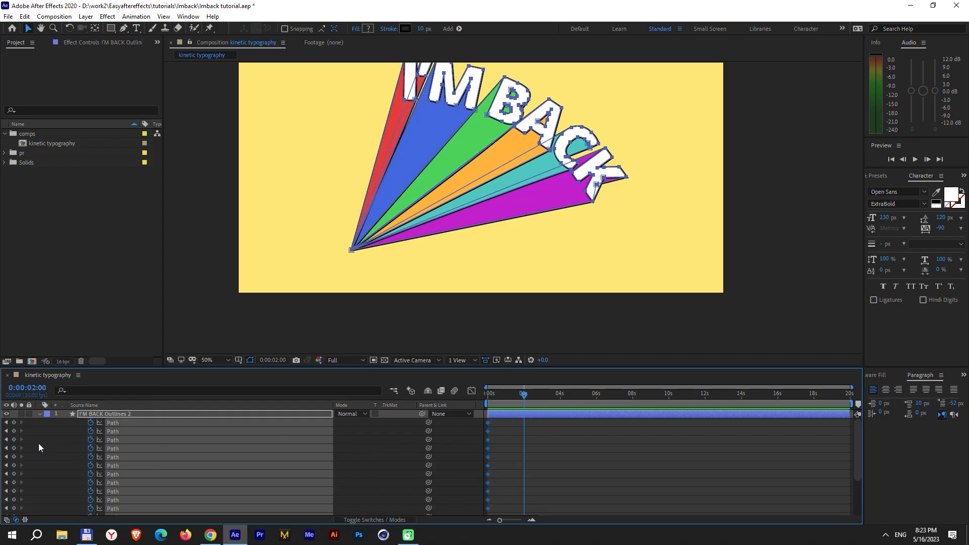
click(14, 427)
At 1 second, scale all letter and spike paths together down to about 40% towards the shared spike tip
click(505, 393)
drag(550, 165, 545, 196)
drag(380, 84, 586, 262)
drag(284, 76, 656, 305)
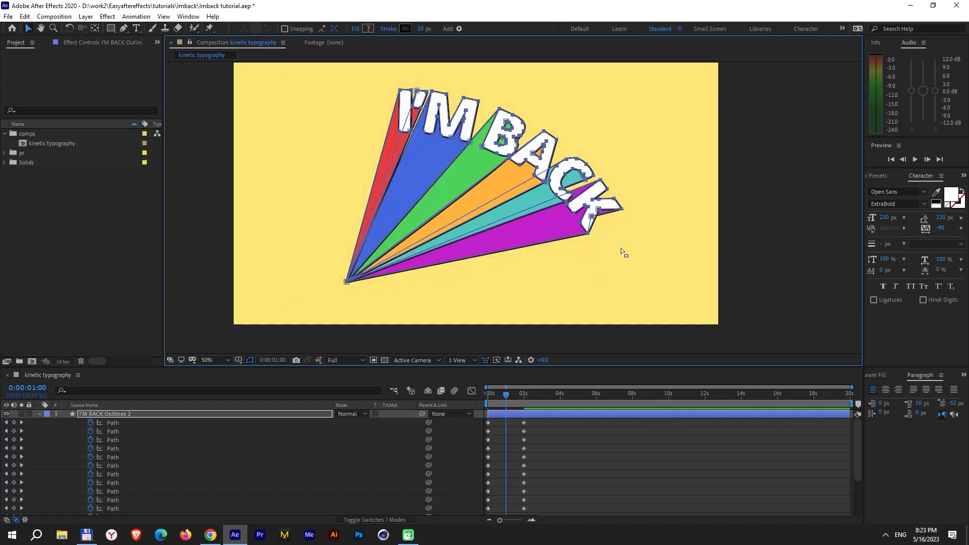
key(ctrl+t)
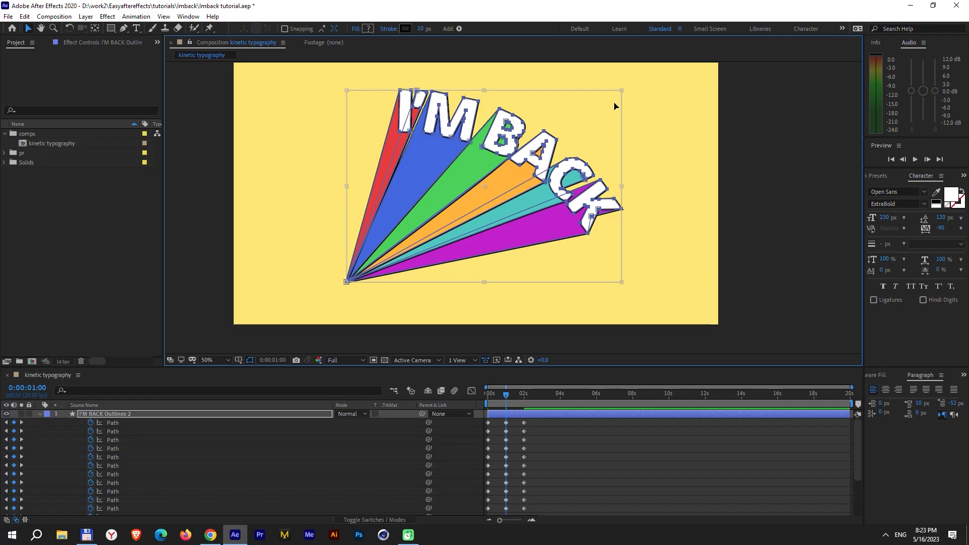
drag(614, 106, 539, 209)
click(563, 453)
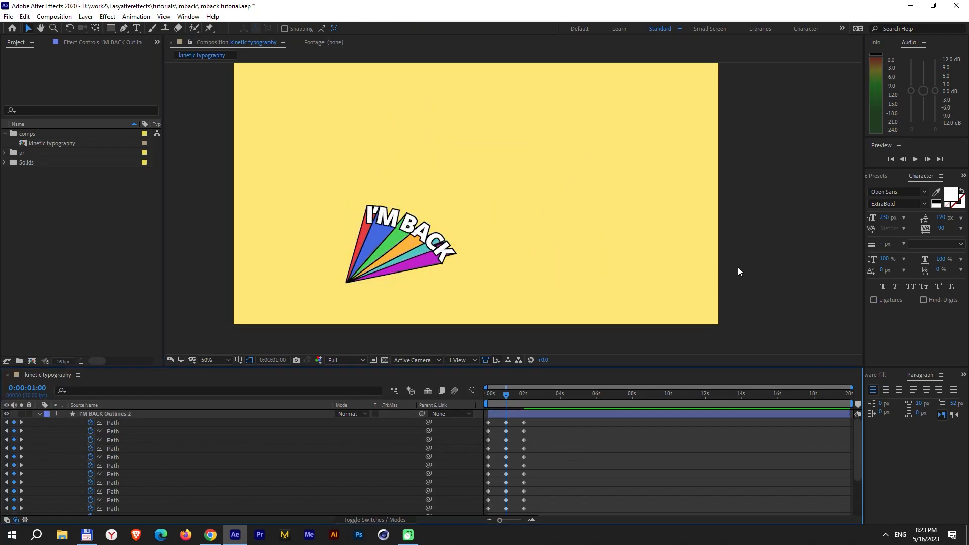
Apply Easy Ease to all Path keyframes of the I'M BACK Outlines 2 layer
scroll(551, 465, down, 1)
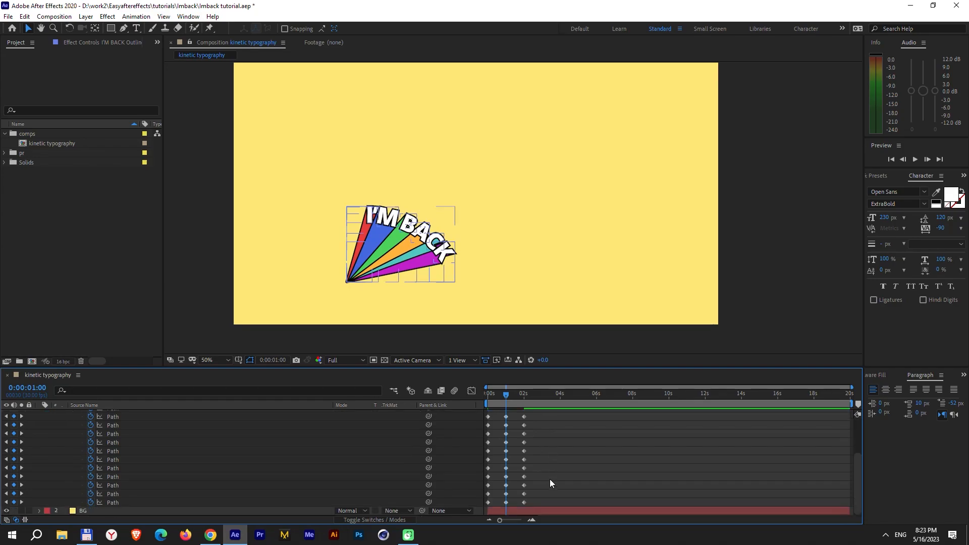
drag(534, 501, 473, 425)
key(F9)
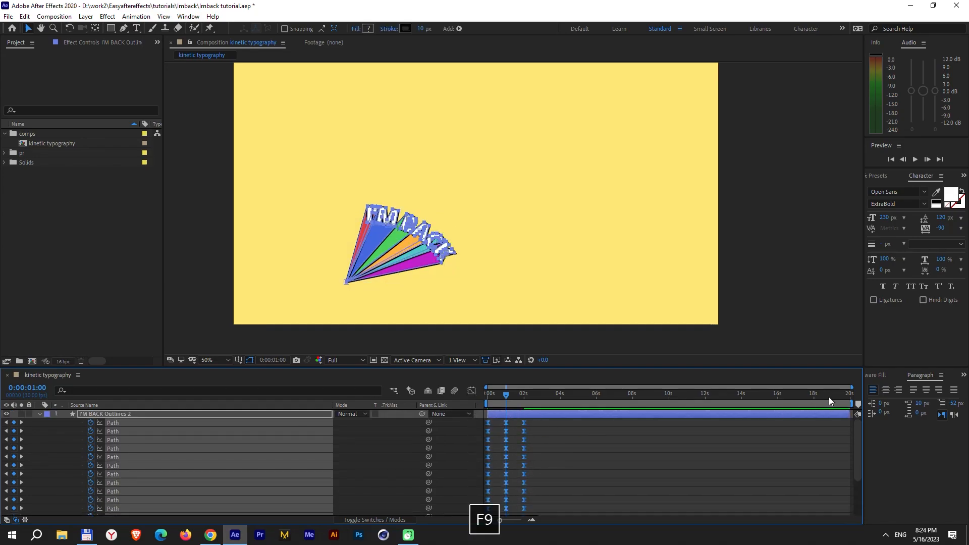
Strengthen the easing of all Path keyframes in the speed graph and preview the shrinking and growing animation
drag(852, 388, 569, 407)
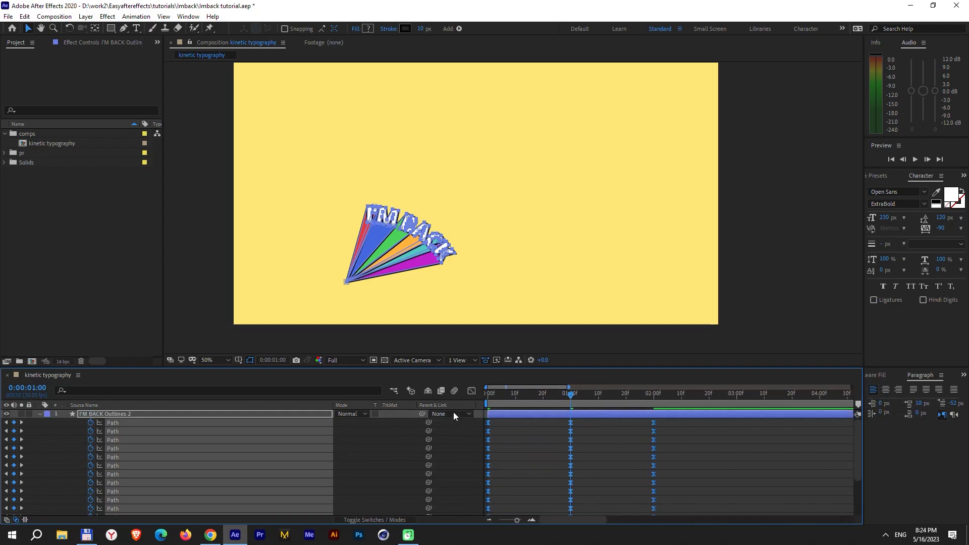
click(471, 391)
drag(487, 495, 479, 496)
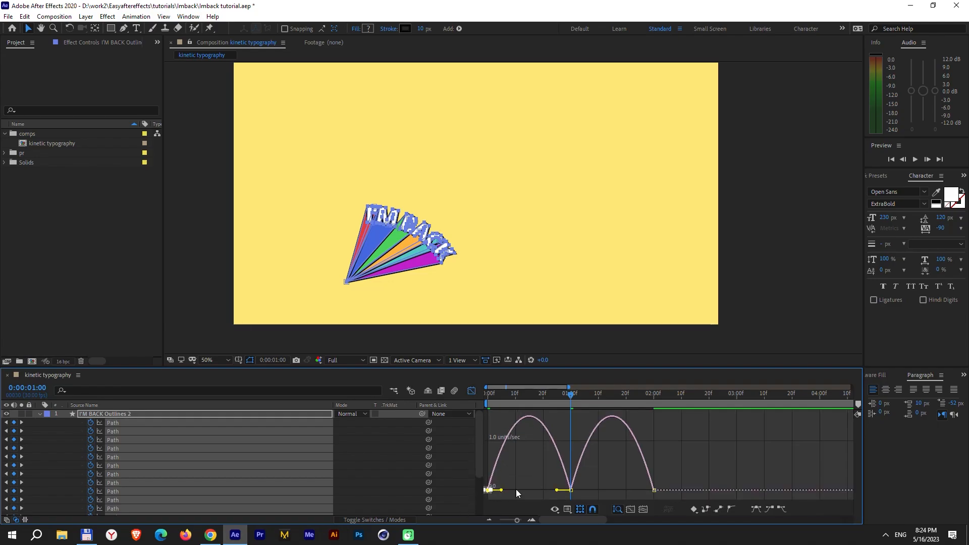
drag(693, 473, 538, 491)
click(472, 392)
click(695, 439)
key(space)
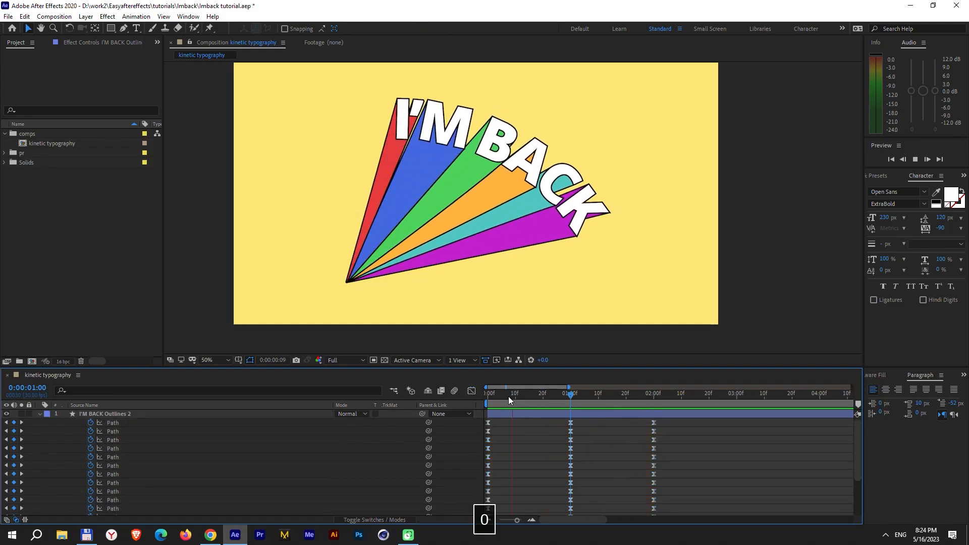
Shift the white apostrophe's Path keyframes so they start at frame 2
click(138, 422)
click(117, 424)
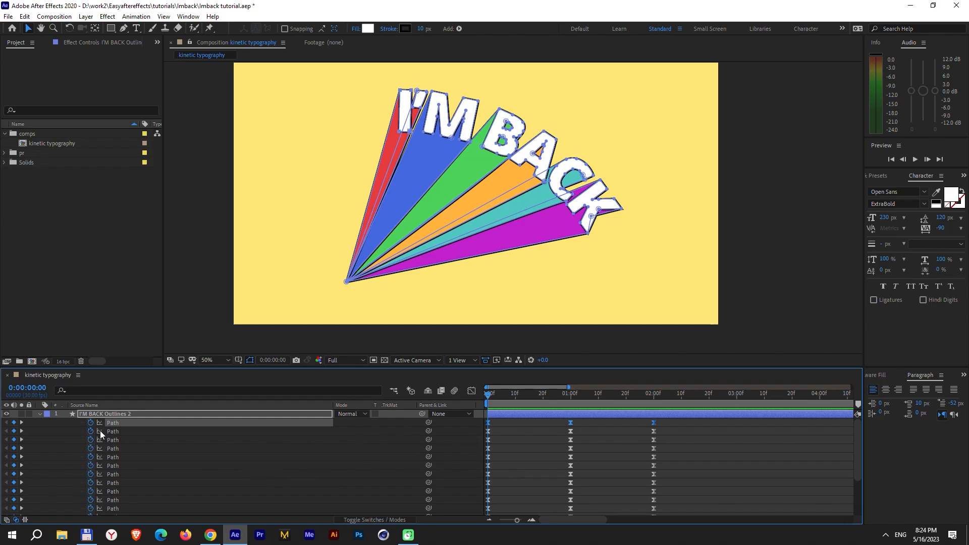
click(113, 431)
key(Page_Down)
key(Page_Down)
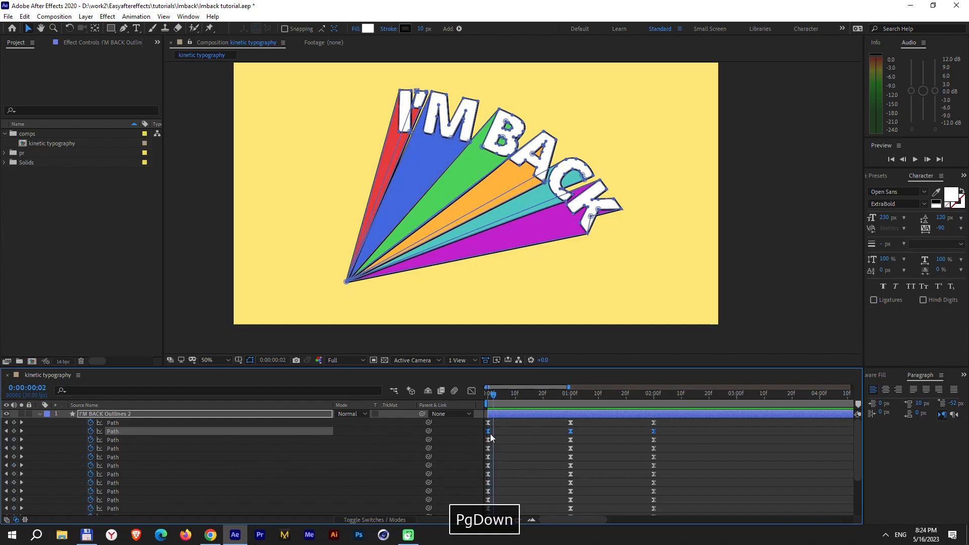
drag(489, 431, 495, 430)
Find the red apostrophe spike's Path property and shift its keyframes to start at frame 2
scroll(516, 438, down, 3)
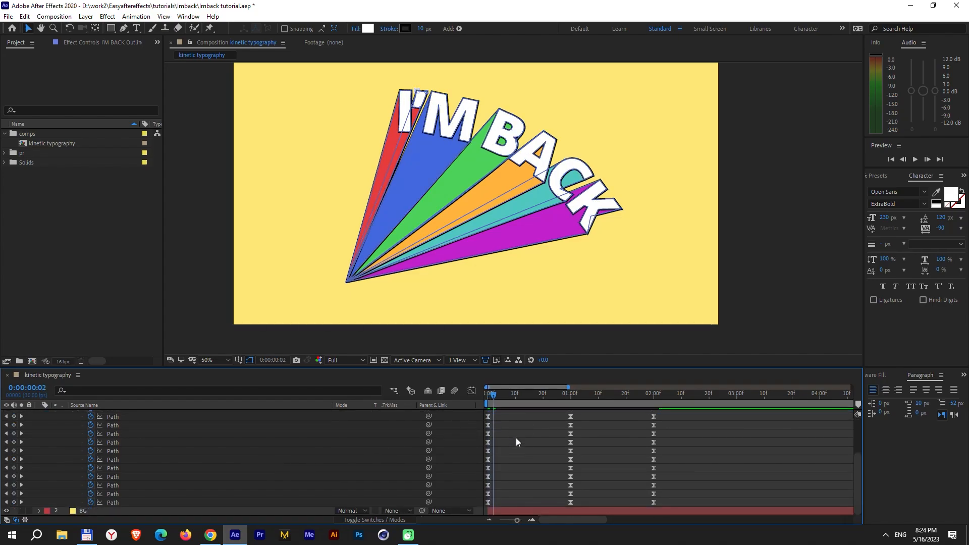
scroll(201, 481, up, 2)
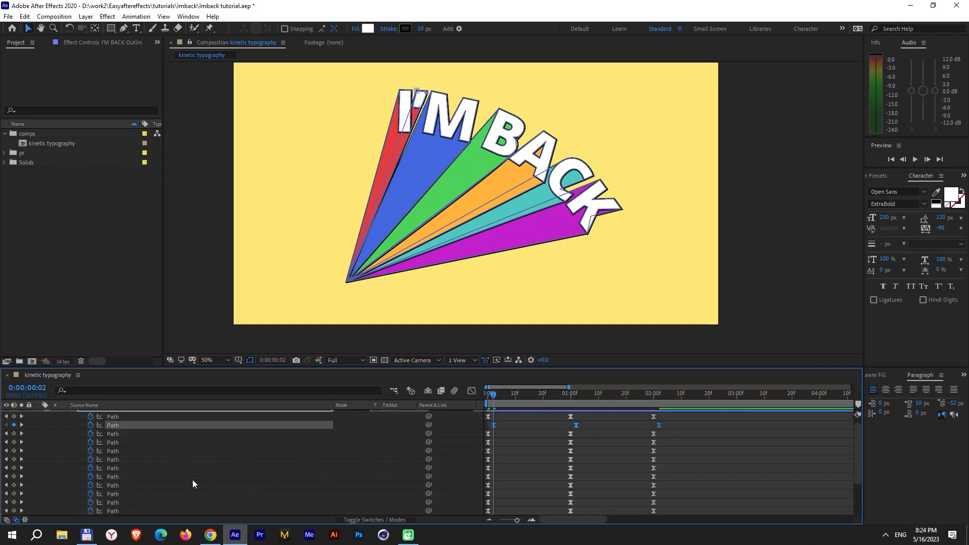
click(134, 468)
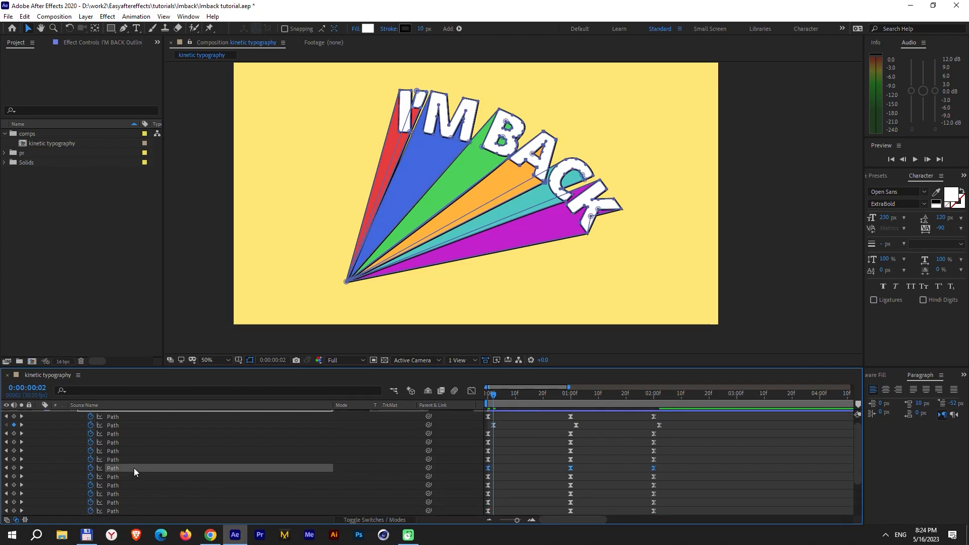
click(135, 475)
click(141, 486)
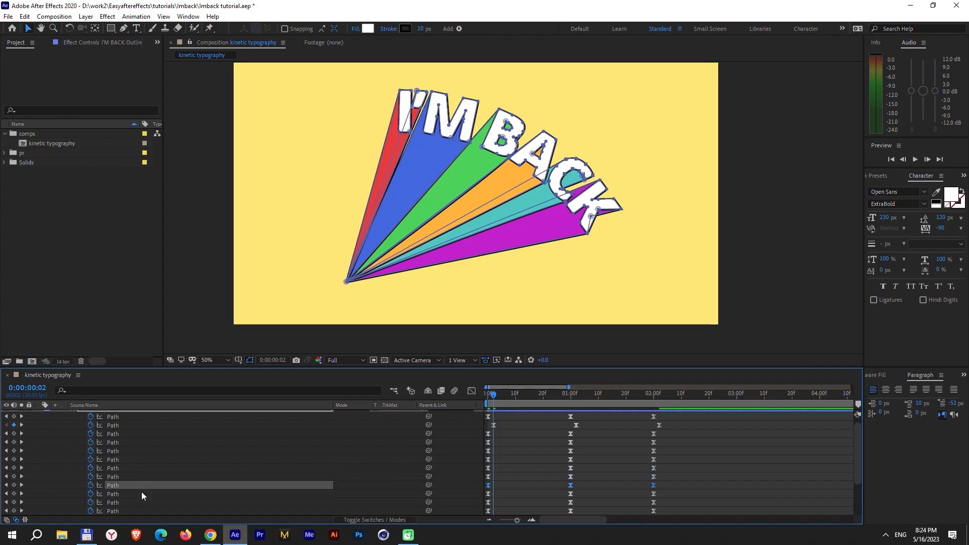
click(141, 493)
click(142, 502)
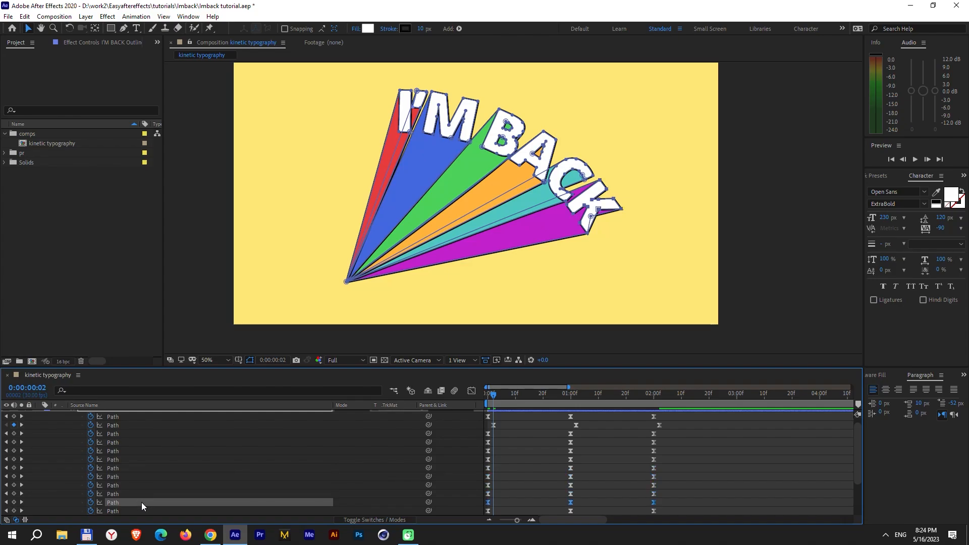
scroll(136, 490, down, 1)
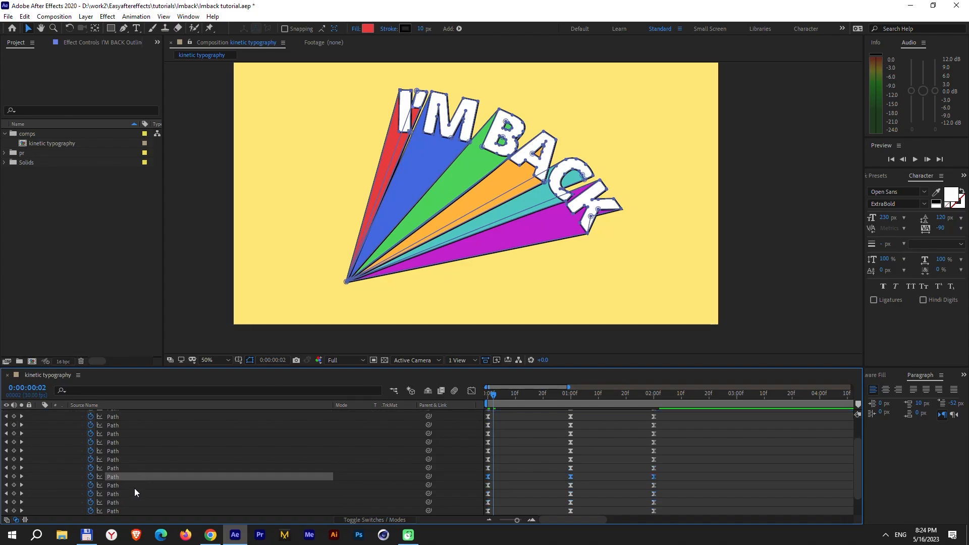
click(129, 486)
drag(488, 488, 493, 487)
Shift the Path keyframes of the white M and its blue spike so both start at frame 4
scroll(459, 435, up, 1)
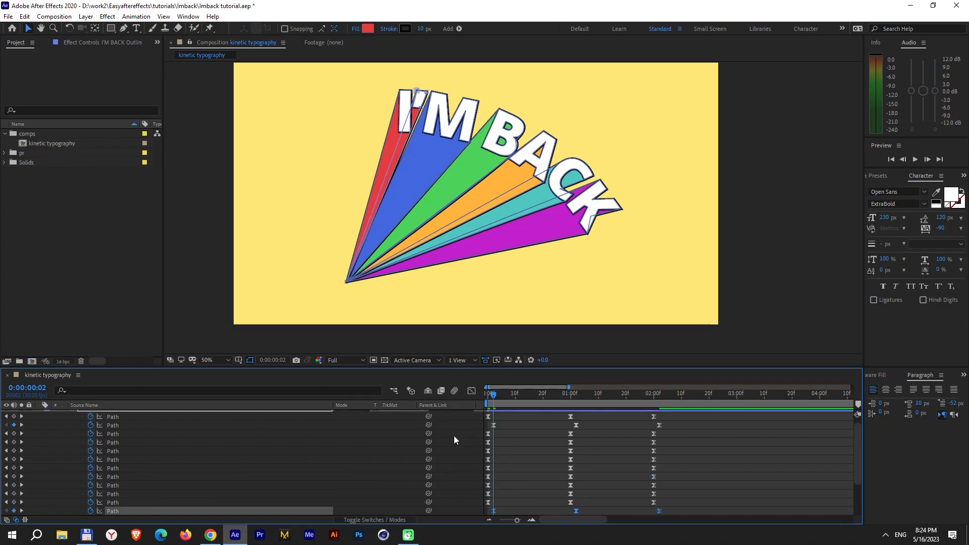
click(116, 432)
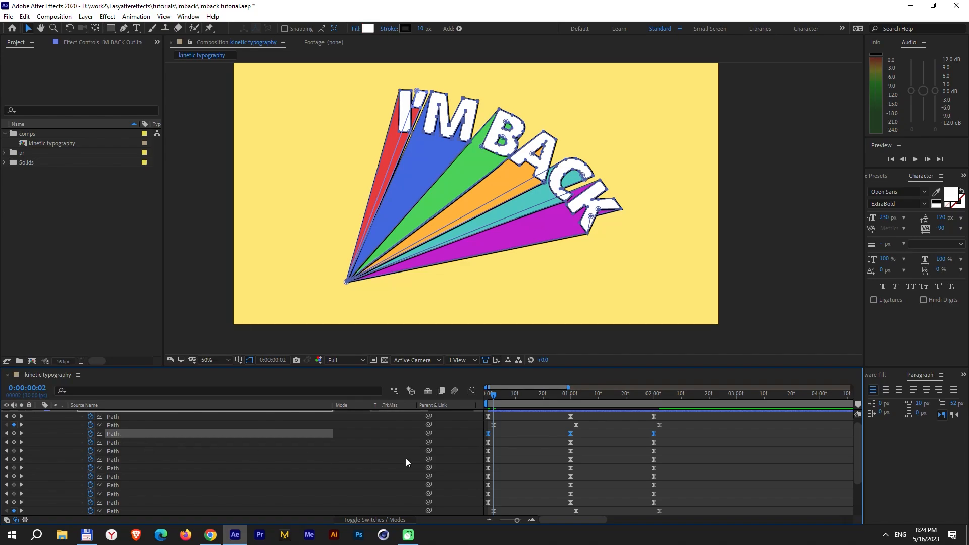
key(Page_Down)
key(Page_Down)
drag(488, 434, 500, 434)
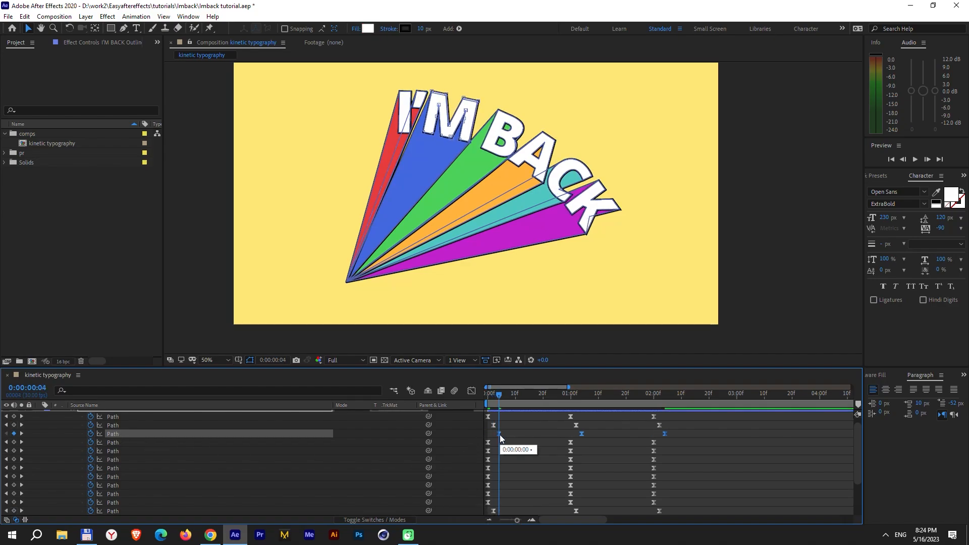
scroll(524, 447, down, 2)
click(122, 469)
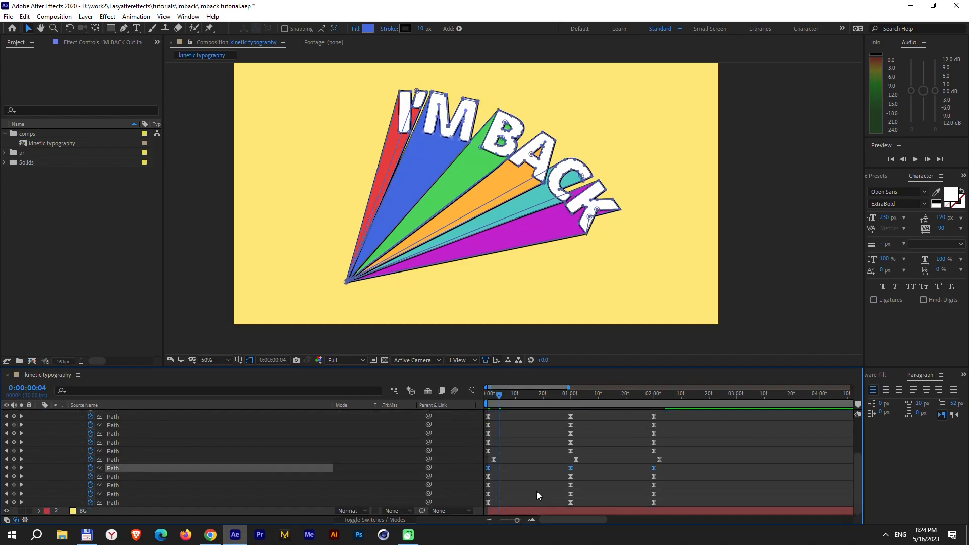
drag(484, 468, 498, 469)
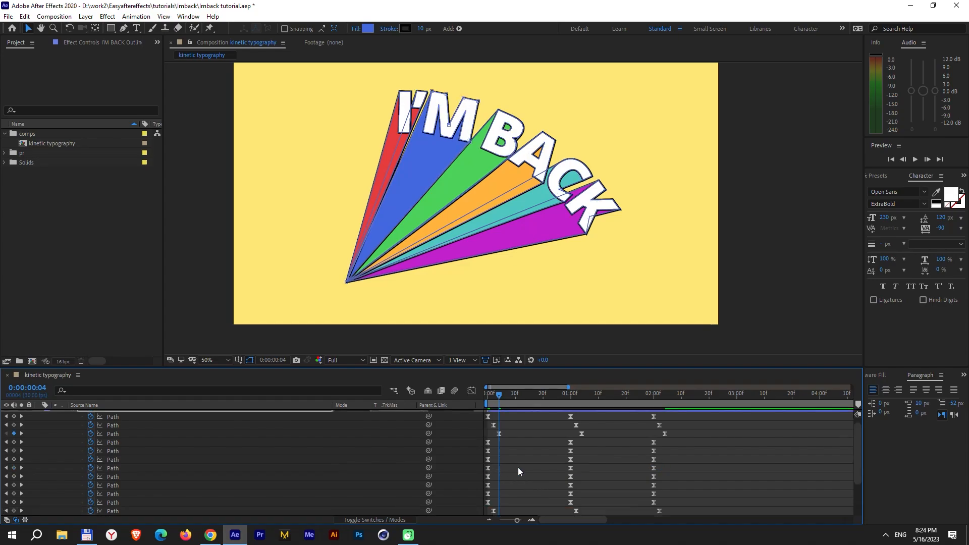
Shift the Path keyframes of the white B, including its two inner holes, so they start at frame 6
scroll(495, 462, up, 3)
click(126, 448)
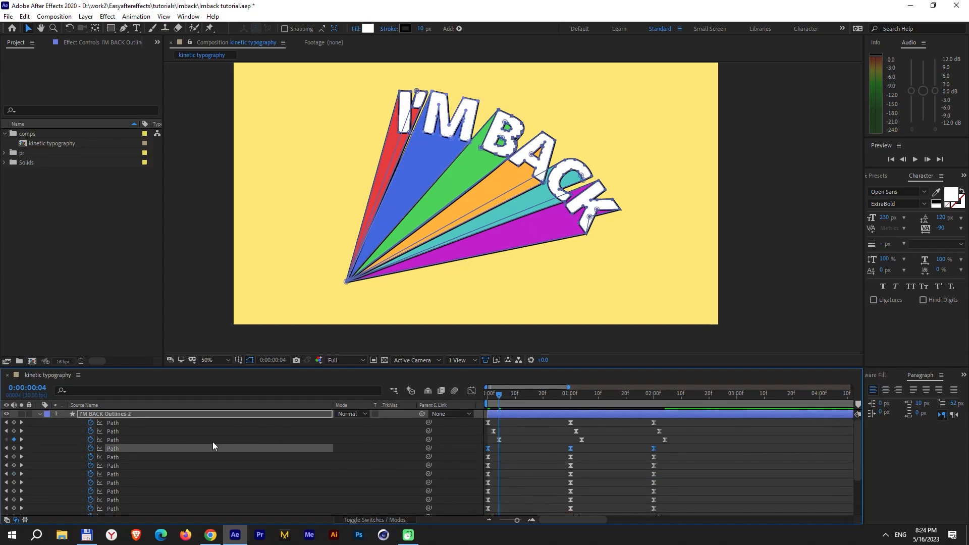
shift+click(119, 457)
shift+click(128, 465)
scroll(585, 148, up, 4)
drag(499, 389, 499, 394)
drag(433, 178, 485, 201)
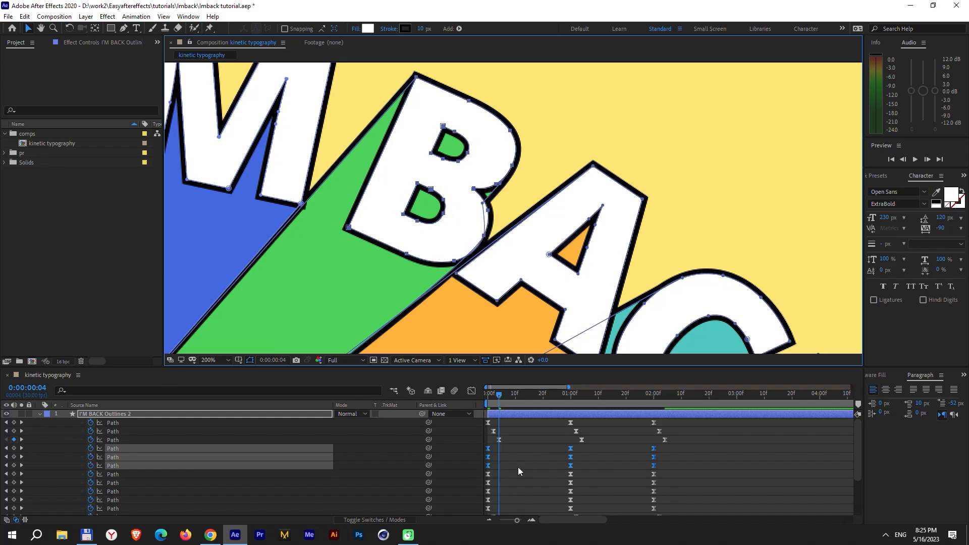
drag(488, 451, 505, 456)
key(Page_Down)
key(Page_Down)
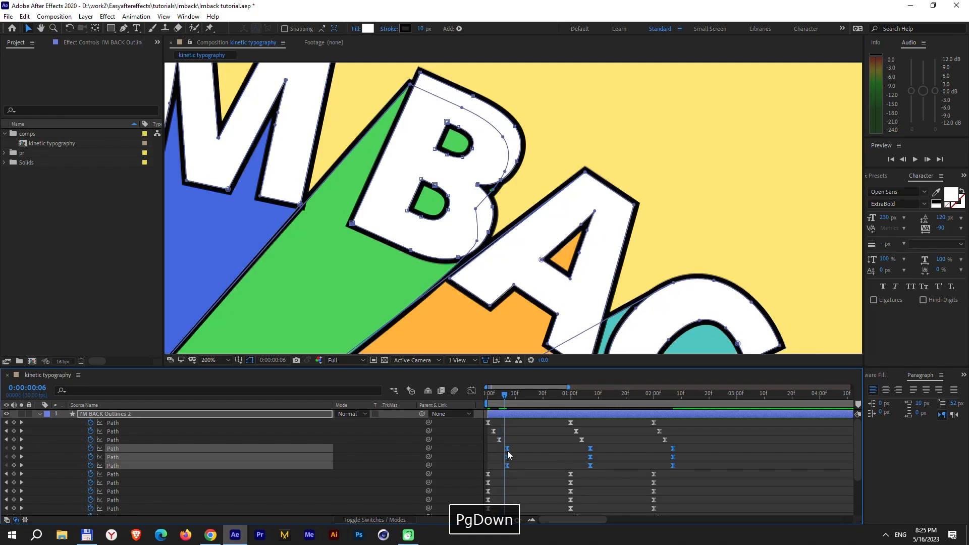
Shift the Path keyframes of the B's green spike to start at frame 6
scroll(509, 454, down, 4)
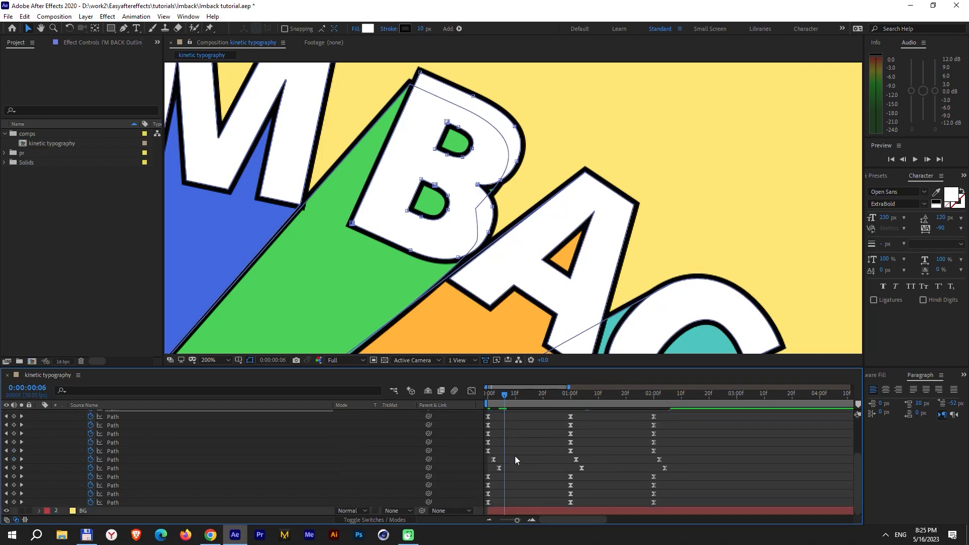
click(116, 476)
drag(488, 477, 504, 479)
Shift the Path keyframes of the white A, its inner hole and its orange spike to start at frame 8
scroll(353, 446, up, 3)
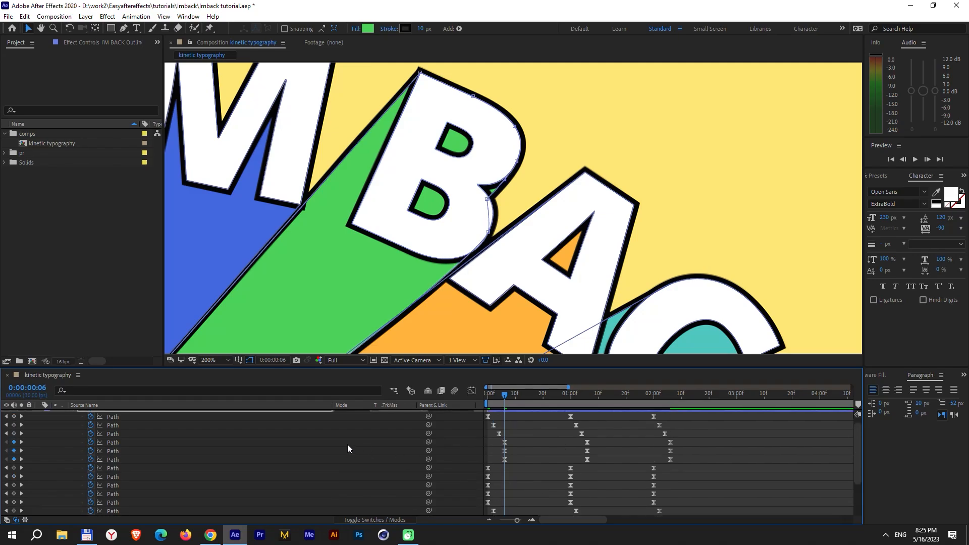
scroll(504, 480, up, 1)
drag(596, 234, 505, 161)
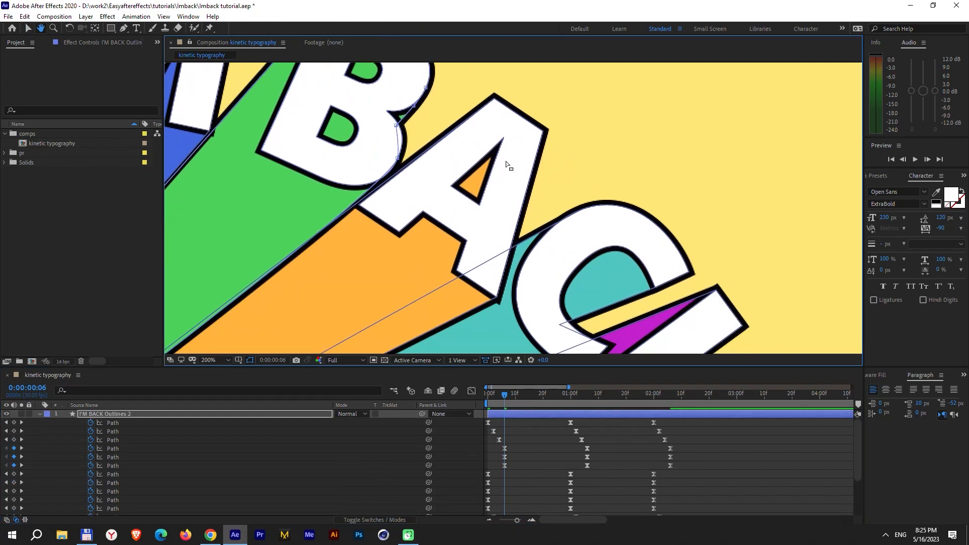
click(129, 473)
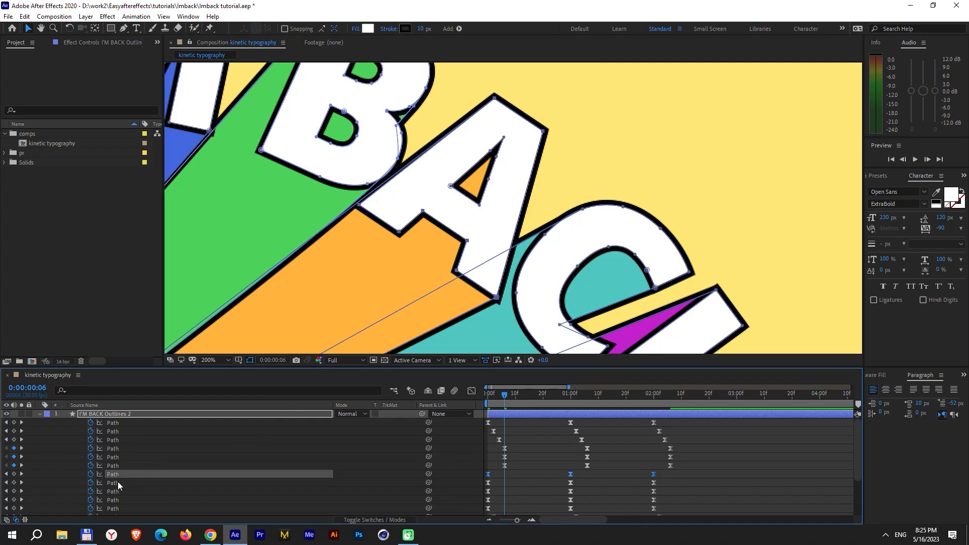
shift+click(118, 482)
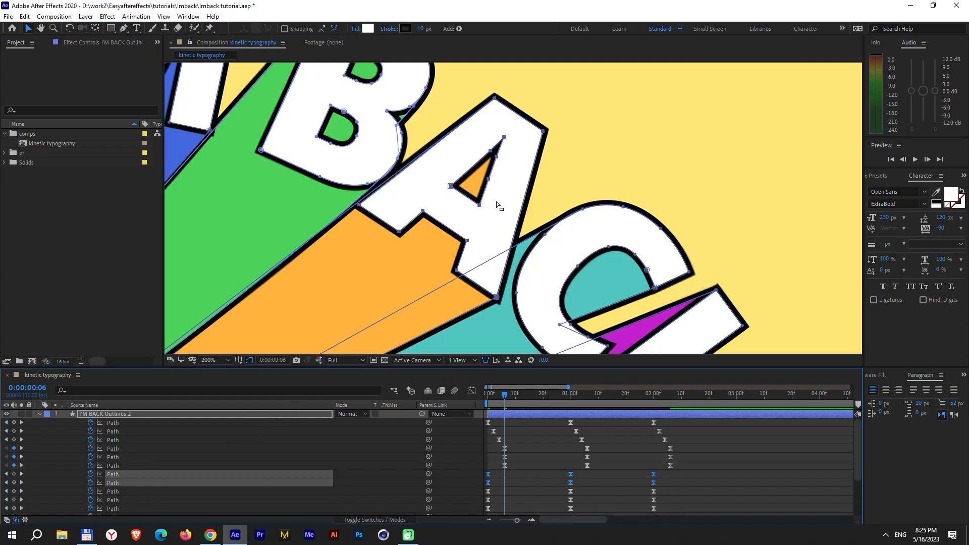
drag(488, 474, 510, 477)
key(Page_Down)
key(Page_Down)
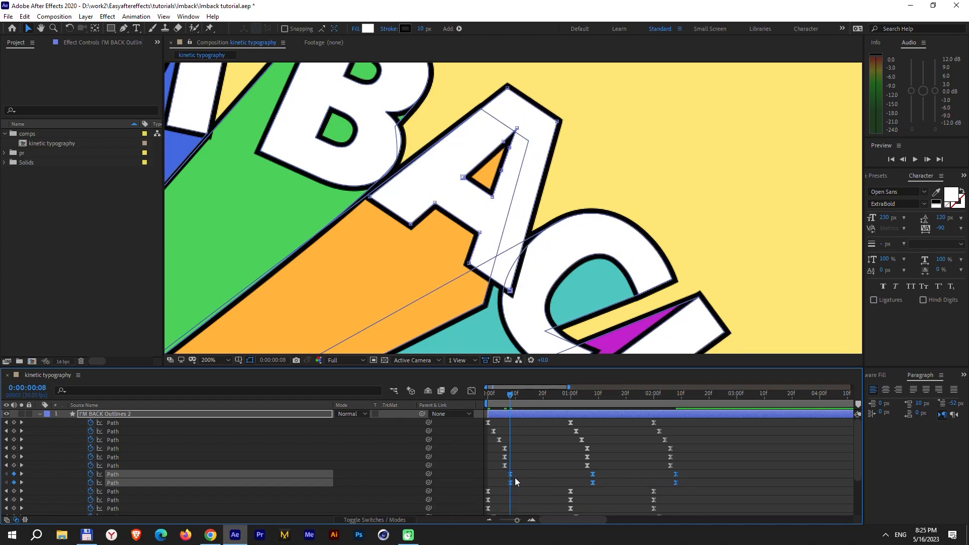
scroll(517, 477, down, 3)
click(121, 485)
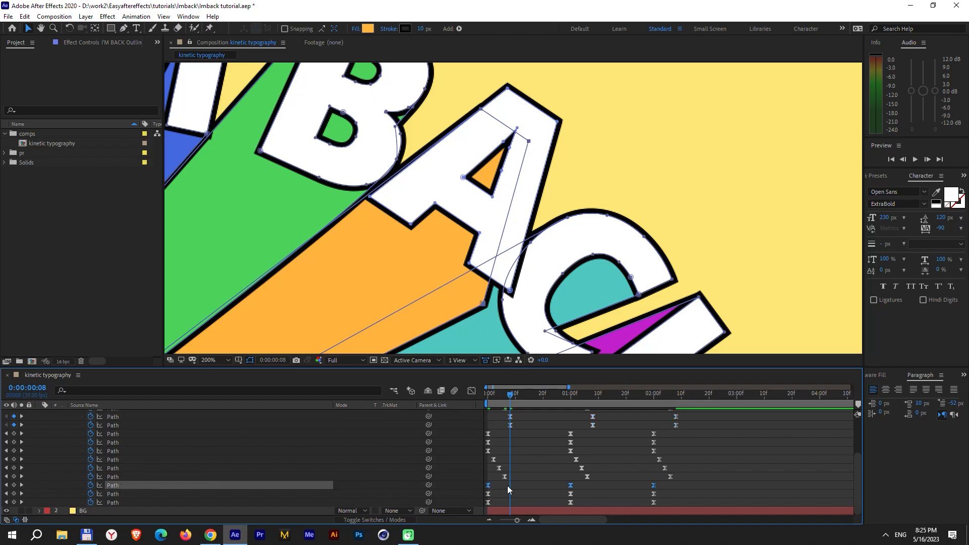
drag(491, 483, 509, 487)
Shift the Path keyframes of the white C and its teal spike so both start at frame 10
scroll(523, 482, down, 2)
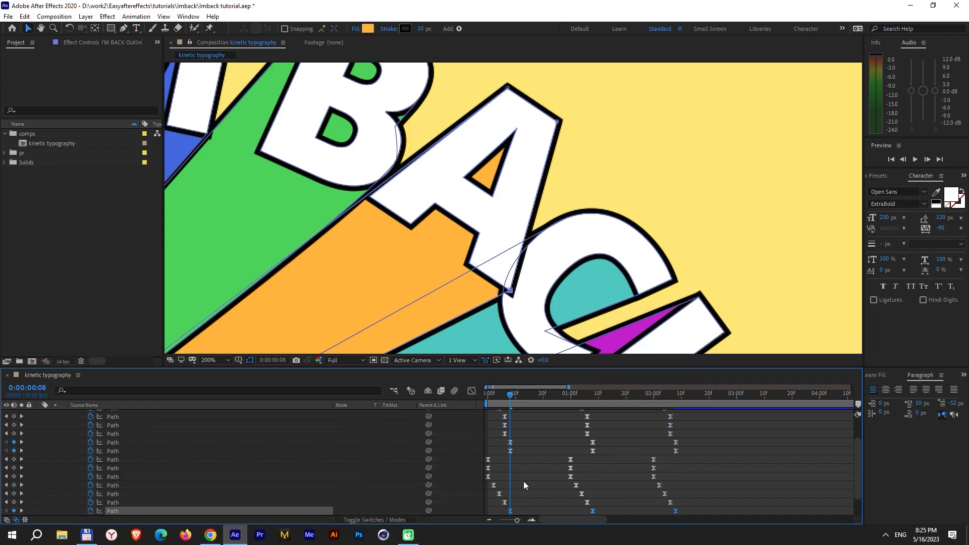
click(119, 461)
key(Page_Down)
key(Page_Down)
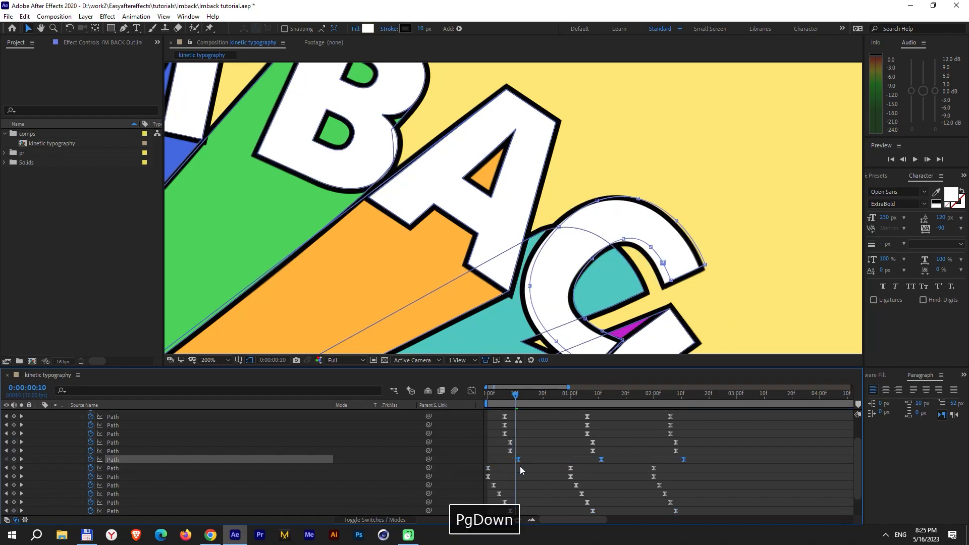
scroll(517, 474, down, 1)
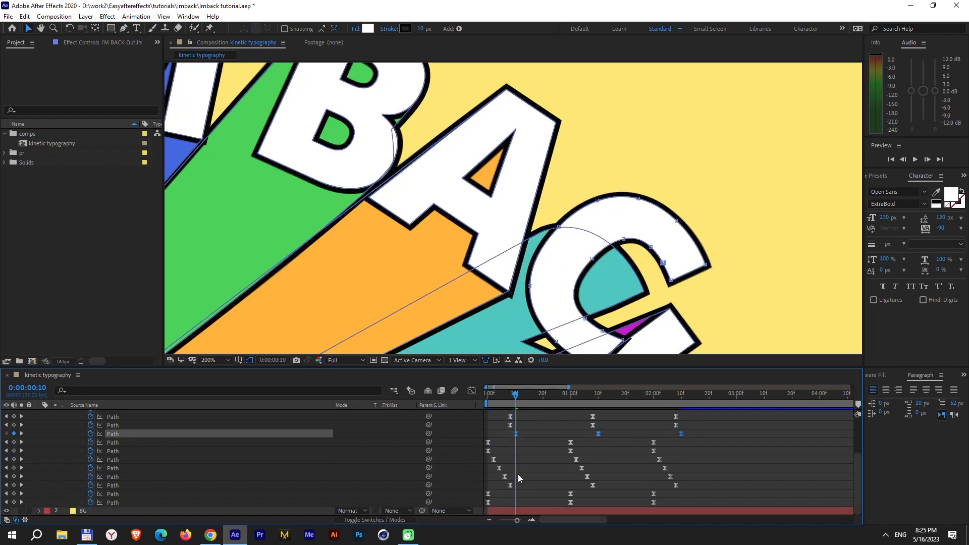
click(134, 495)
drag(487, 495, 515, 495)
Shift the Path keyframes of the K's purple spike and the white K so both start at frame 12
drag(651, 250, 549, 103)
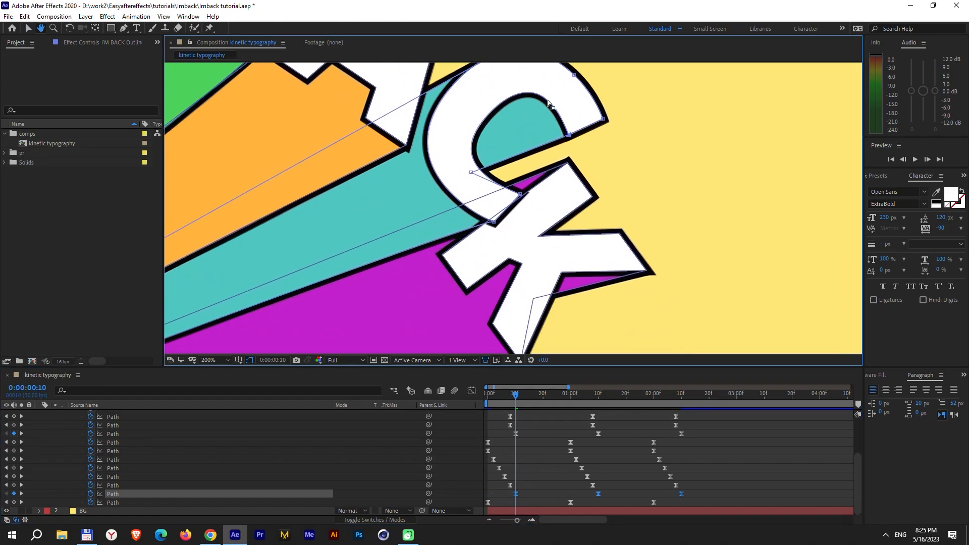
scroll(506, 223, down, 2)
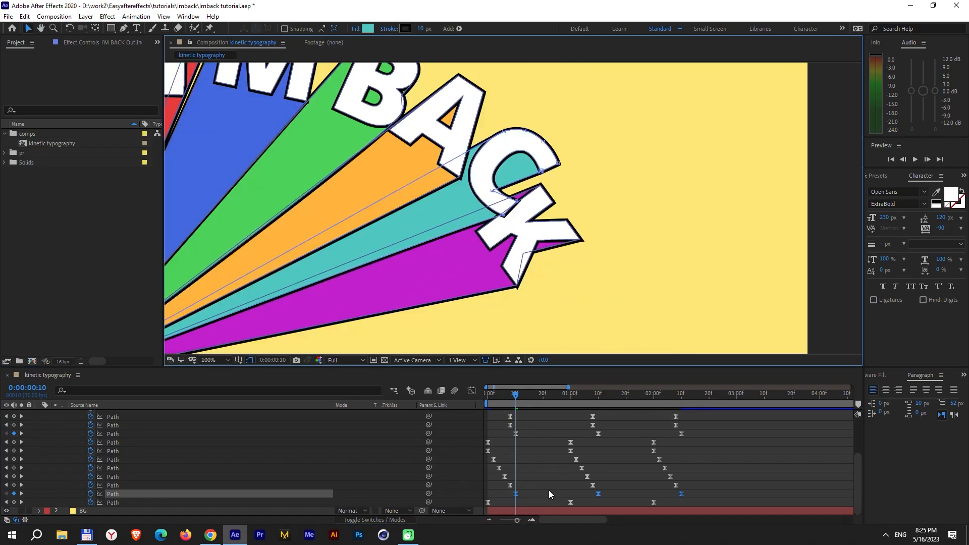
key(Page_Down)
key(Page_Down)
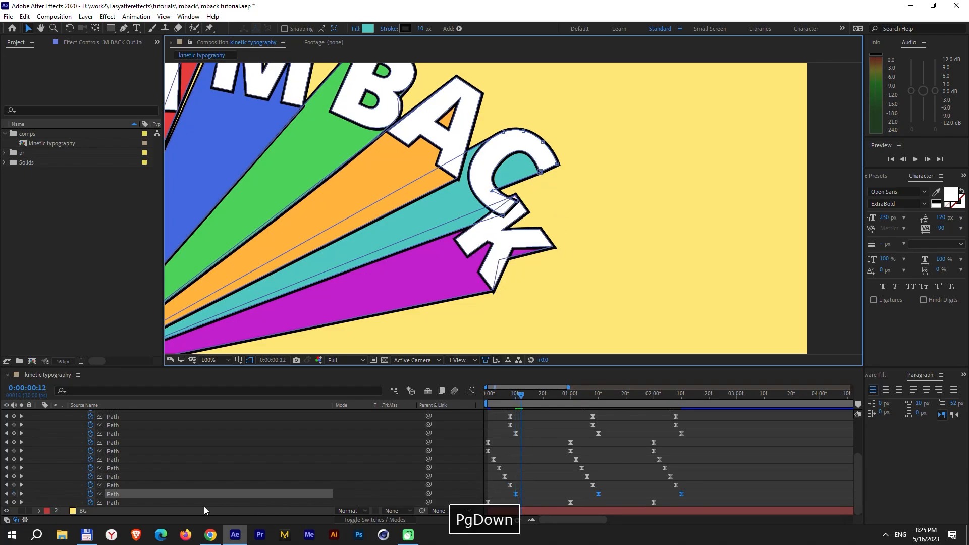
click(204, 506)
drag(520, 507, 523, 507)
scroll(232, 447, up, 2)
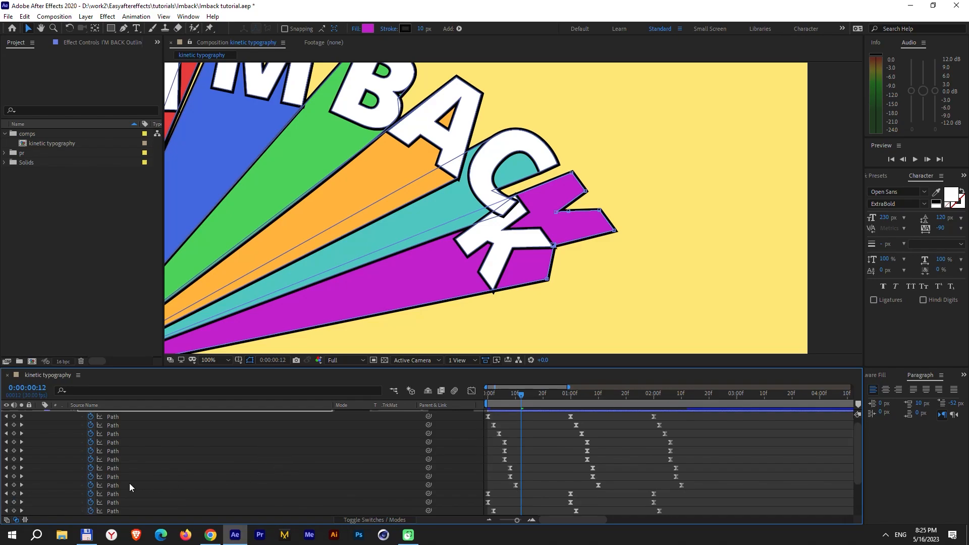
click(140, 495)
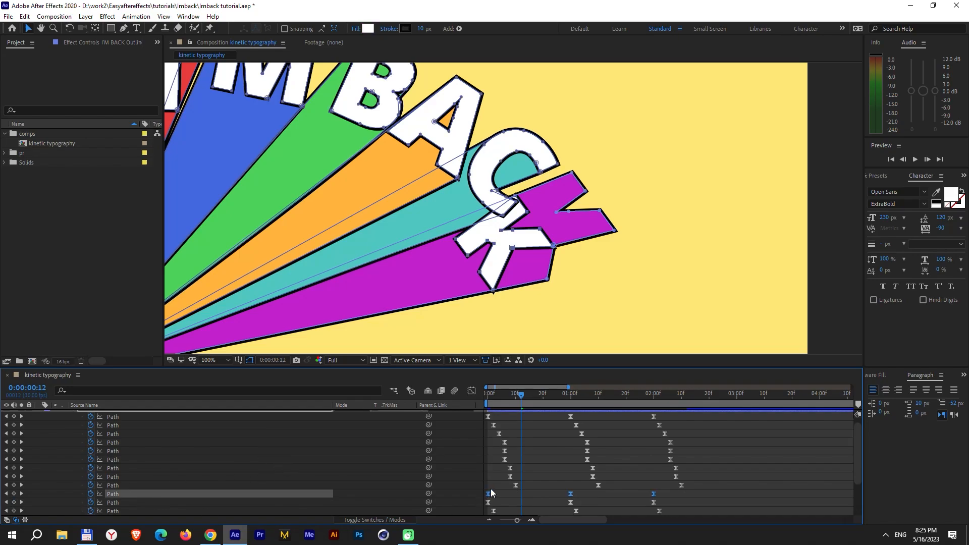
drag(488, 494, 520, 497)
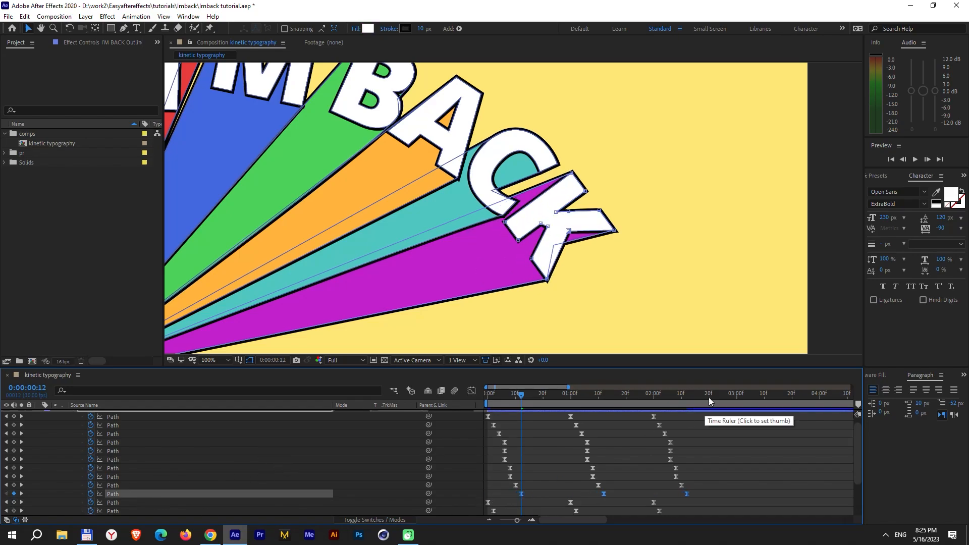
End the work area at the last K keyframe, 0:00:02:12, and preview the staggered animation
click(687, 396)
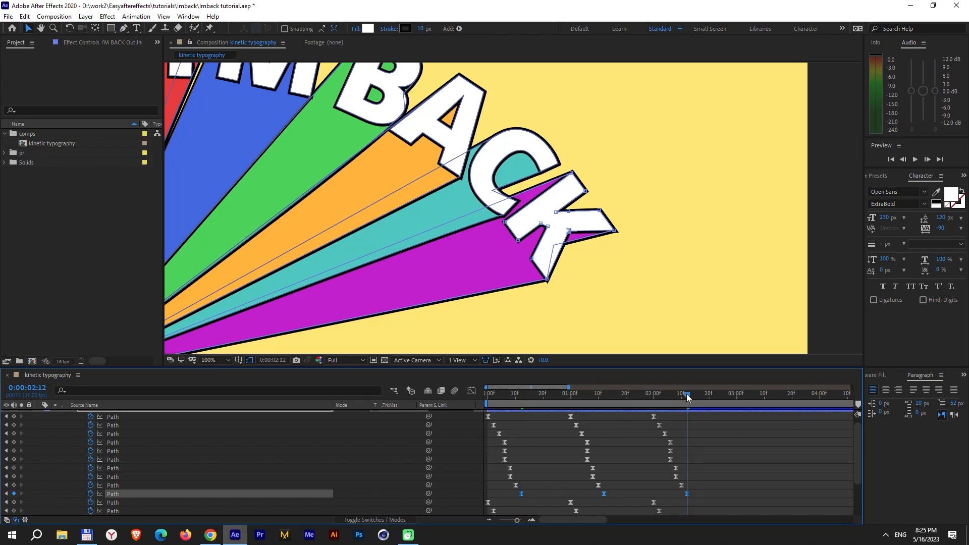
click(713, 436)
scroll(583, 216, down, 2)
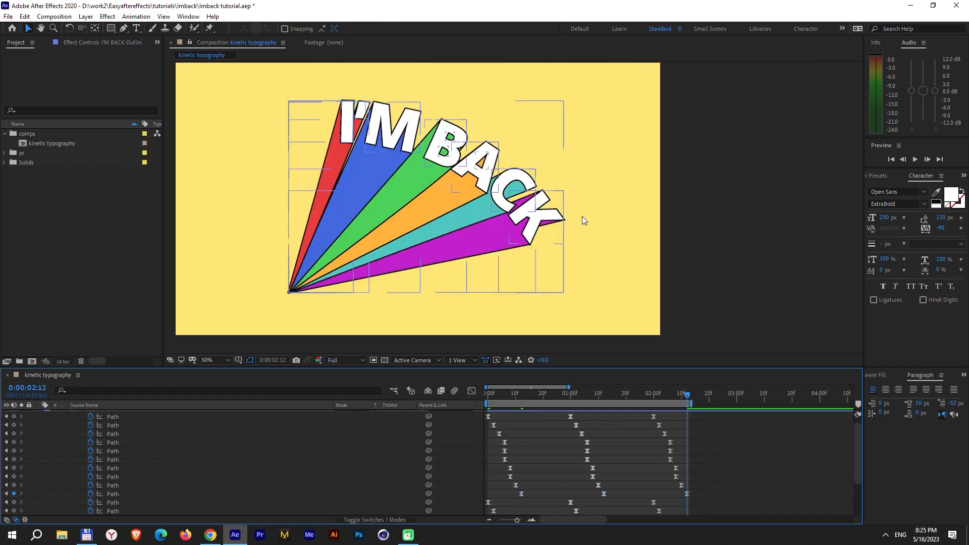
drag(591, 187, 641, 190)
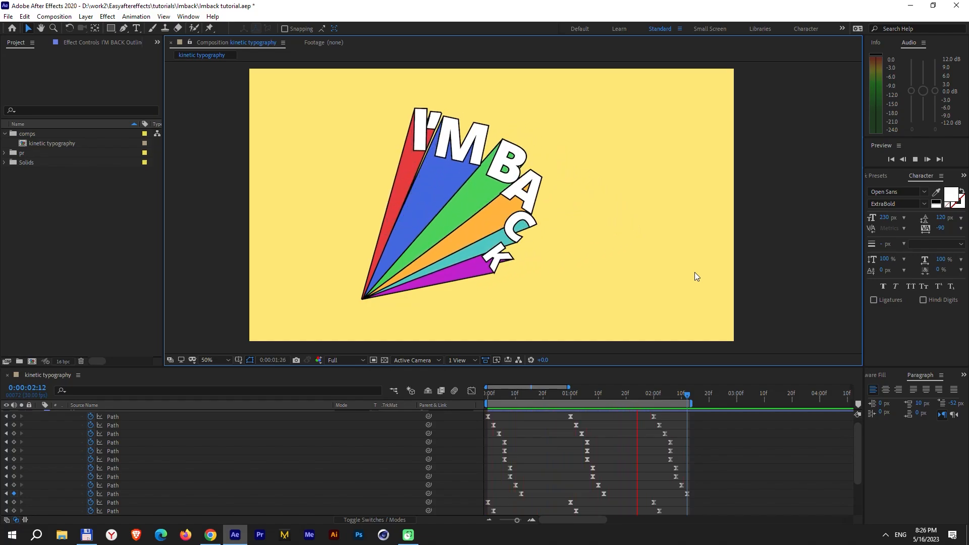
key(0)
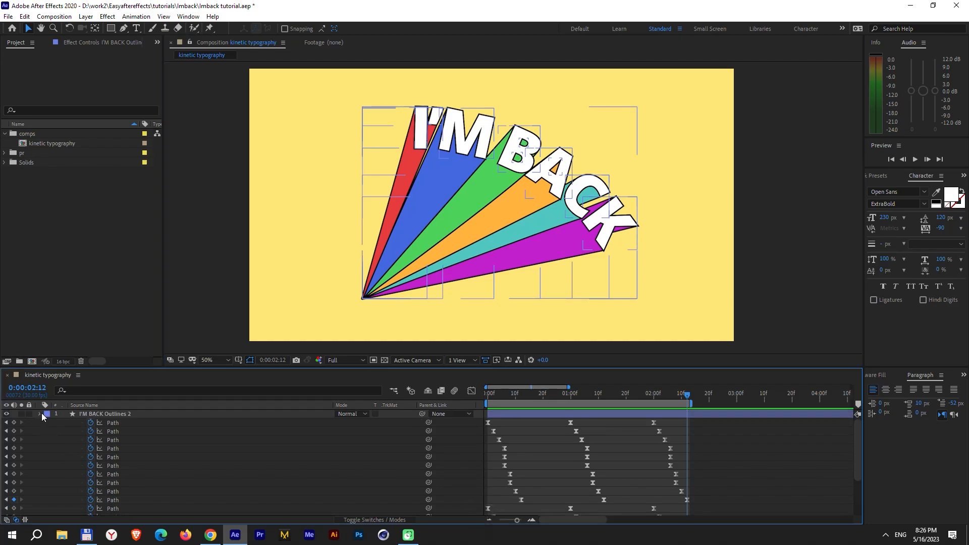
Collapse the I'M BACK Outlines 2 layer and add a new adjustment layer above it
click(40, 414)
click(83, 17)
mouse_move(222, 26)
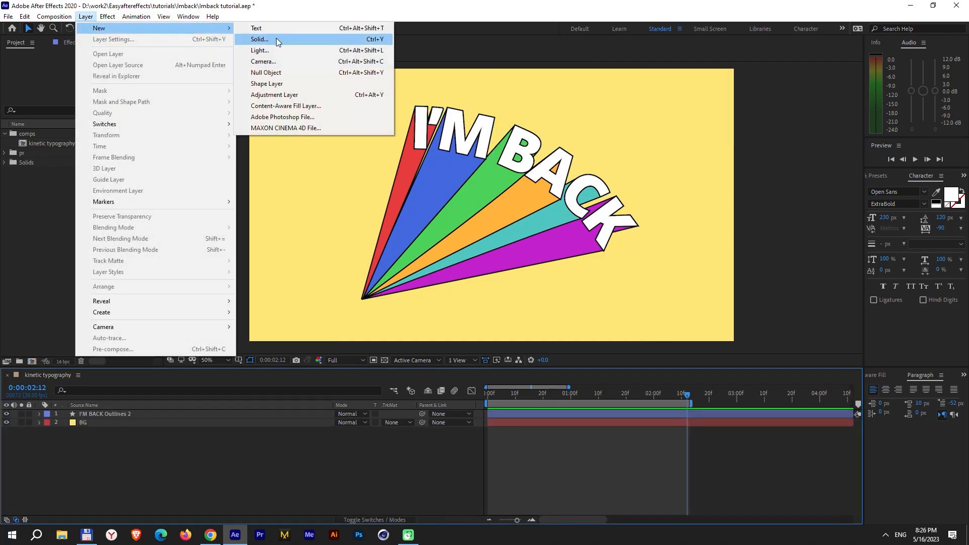
click(290, 96)
Apply the Posterize Time effect to the adjustment layer and set its frame rate to 15
click(874, 175)
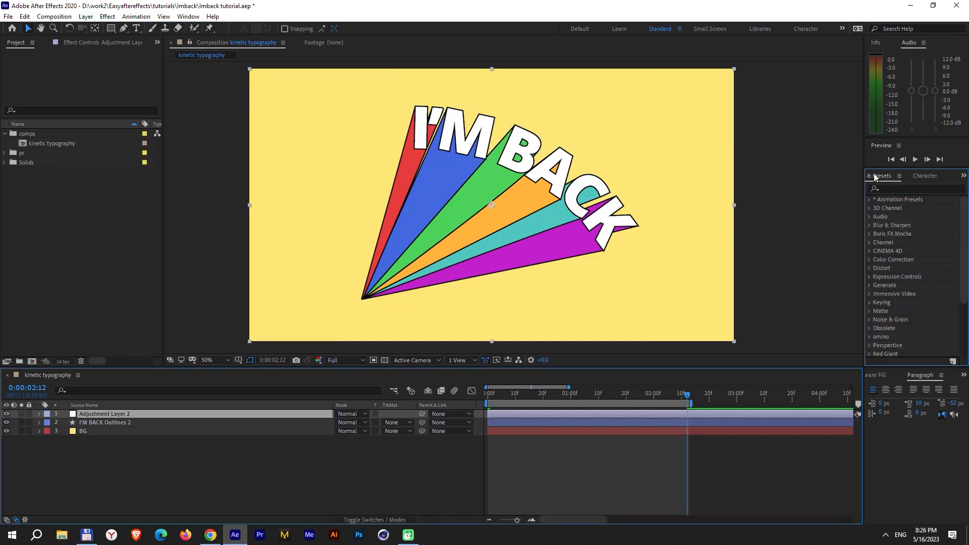
click(893, 188)
text(posteri)
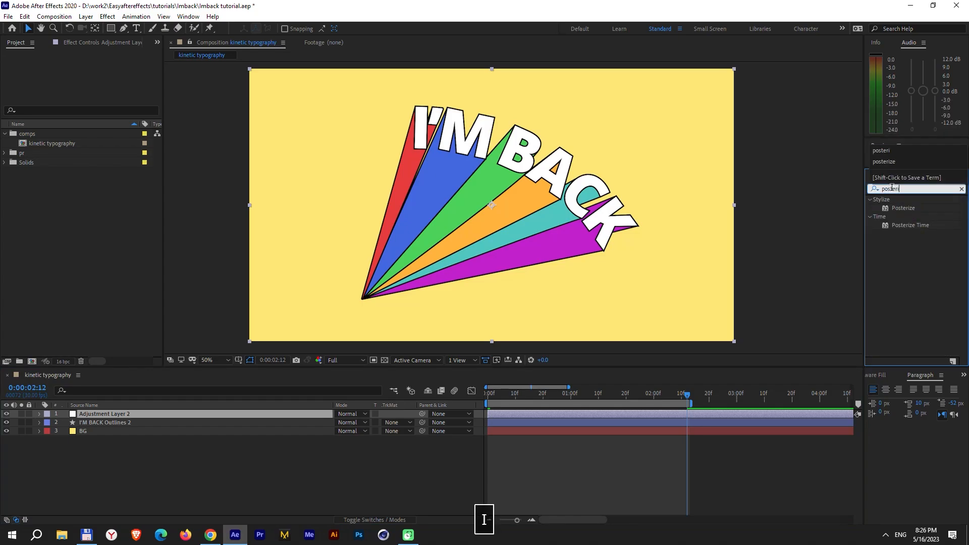
drag(910, 225, 104, 415)
text(15)
click(108, 125)
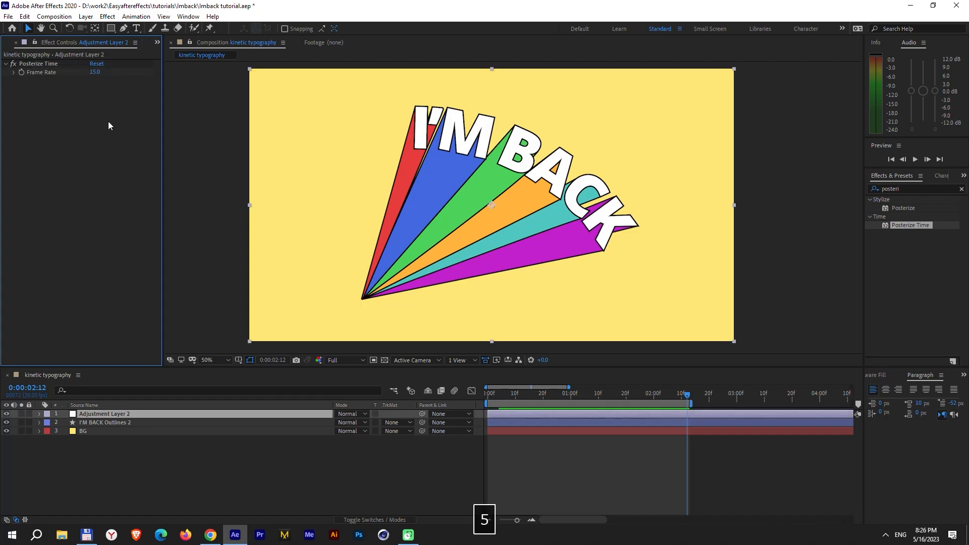